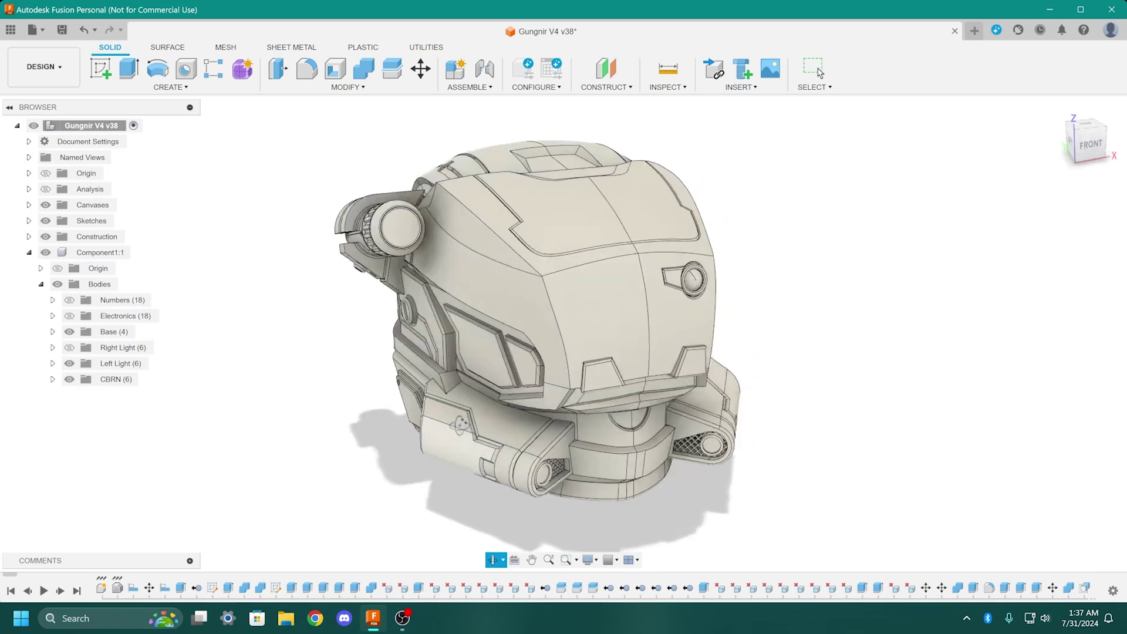
# Hide the CBRN and Left Light bodies and expand the Base folder to list its Helmet Shells bodies
pyautogui.keyDown('shift'); pyautogui.moveTo(327, 381); pyautogui.dragTo(334, 407, button='middle'); pyautogui.keyUp('shift')
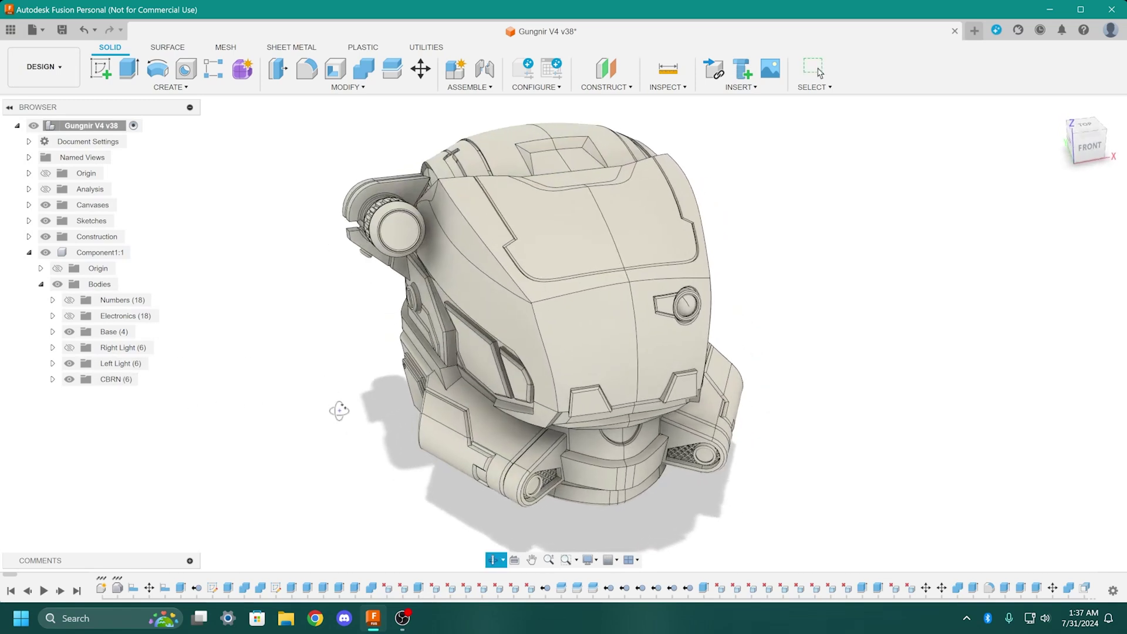
pyautogui.click(70, 379)
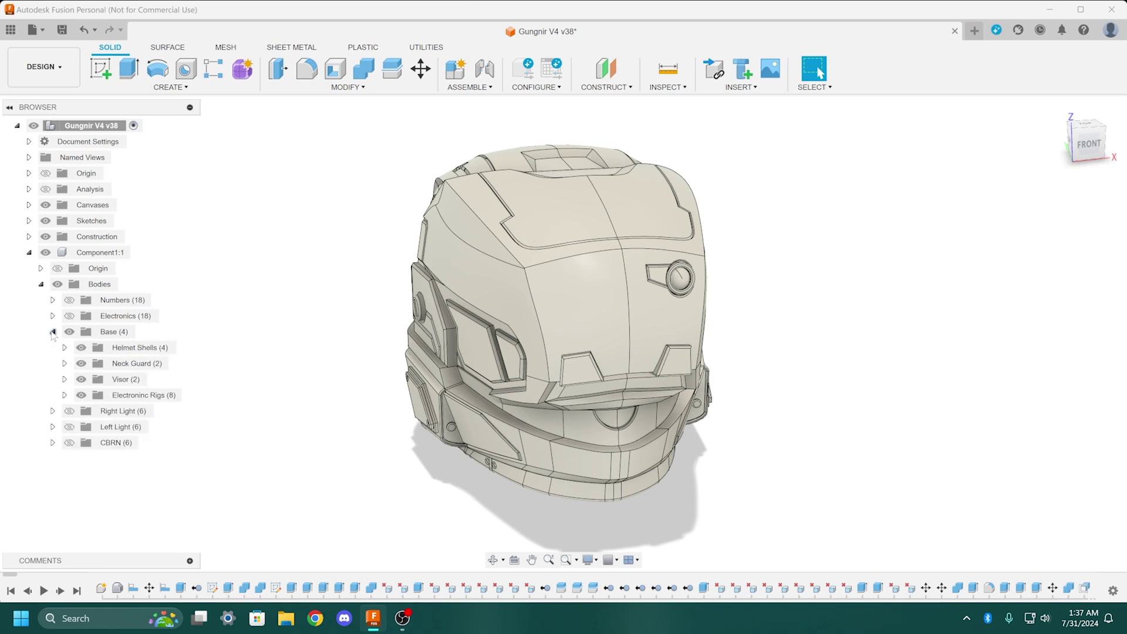
pyautogui.keyDown('shift'); pyautogui.moveTo(251, 427); pyautogui.dragTo(207, 397, button='middle'); pyautogui.keyUp('shift')
pyautogui.click(64, 348)
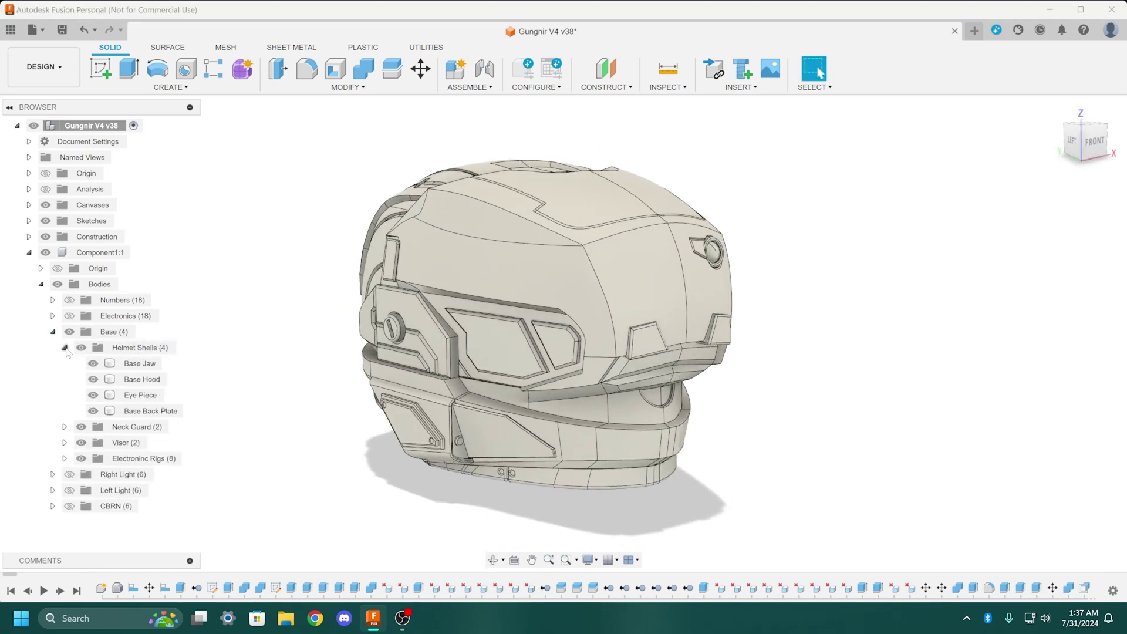
# Hide the Neck Guard, Visor, electronic rigs, Base Hood, Eye Piece and Base Back Plate so only the Base Jaw is displayed
pyautogui.click(94, 379)
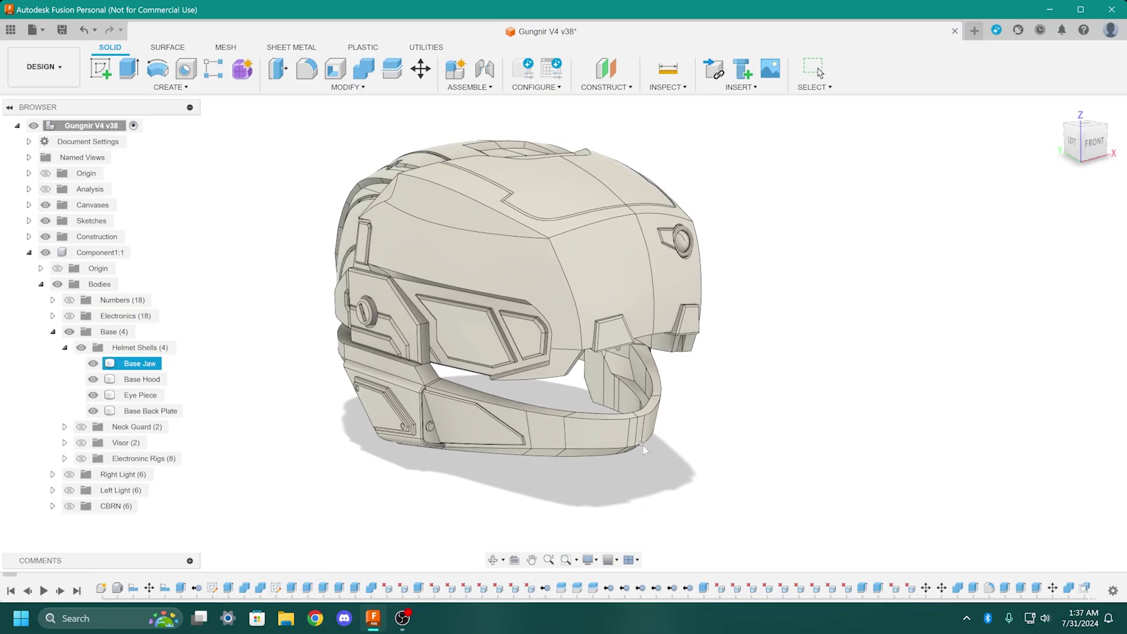
pyautogui.keyDown('shift'); pyautogui.moveTo(642, 445); pyautogui.dragTo(593, 483, button='middle'); pyautogui.keyUp('shift')
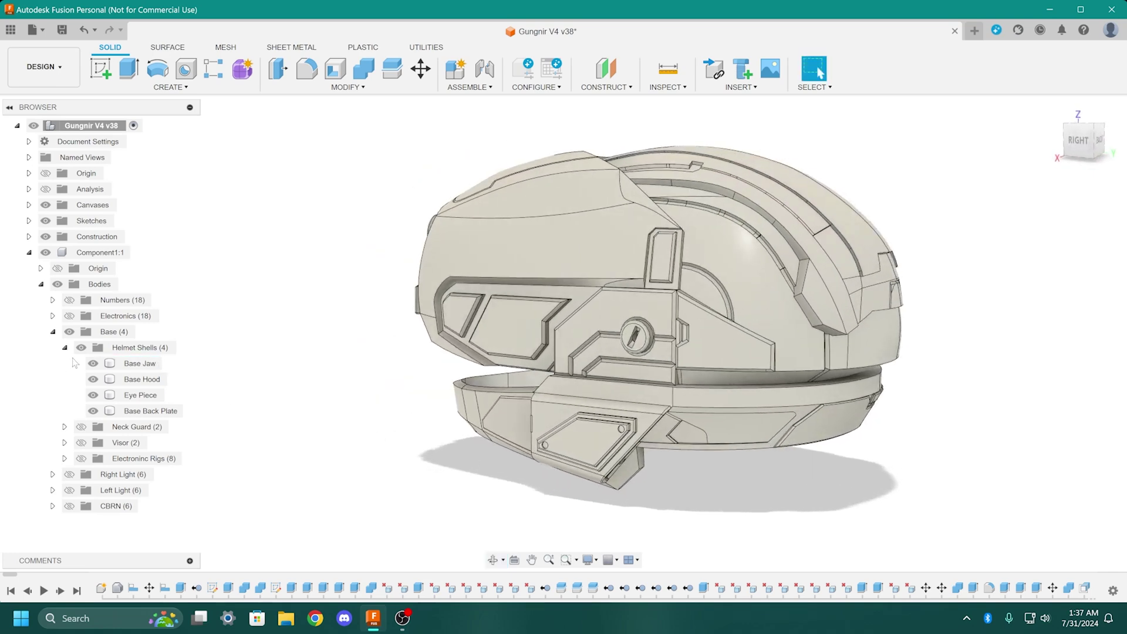
pyautogui.keyDown('shift'); pyautogui.moveTo(484, 434); pyautogui.dragTo(619, 449, button='middle'); pyautogui.keyUp('shift')
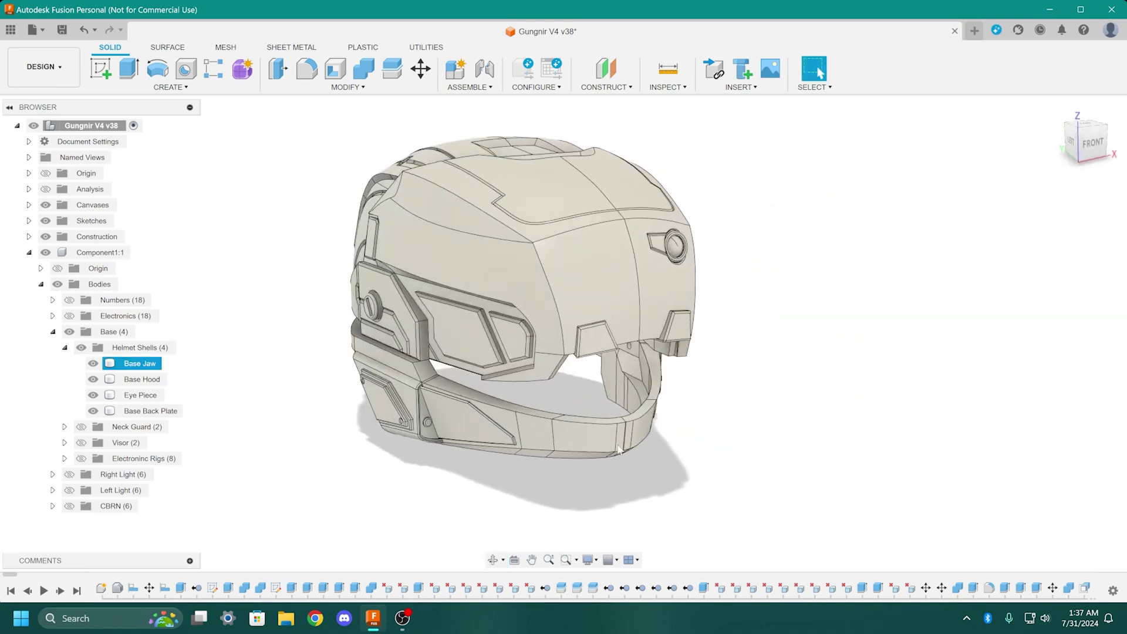
pyautogui.click(94, 380)
pyautogui.click(93, 411)
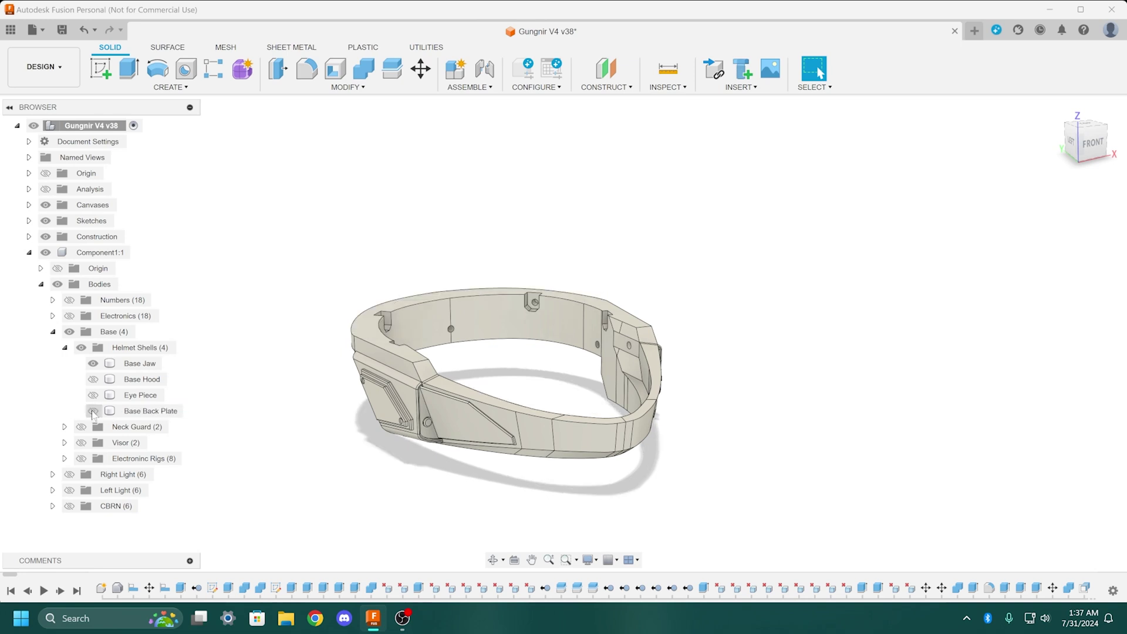
# Examine the Base Jaw from several angles, including the notches and screw holes along its inner wall
pyautogui.keyDown('shift'); pyautogui.moveTo(506, 354); pyautogui.dragTo(836, 404, button='middle'); pyautogui.keyUp('shift')
pyautogui.scroll(5, 511, 386)
pyautogui.keyDown('shift'); pyautogui.moveTo(668, 498); pyautogui.dragTo(357, 380, button='middle'); pyautogui.keyUp('shift')
pyautogui.keyDown('shift'); pyautogui.moveTo(415, 282); pyautogui.dragTo(634, 331, button='middle'); pyautogui.keyUp('shift')
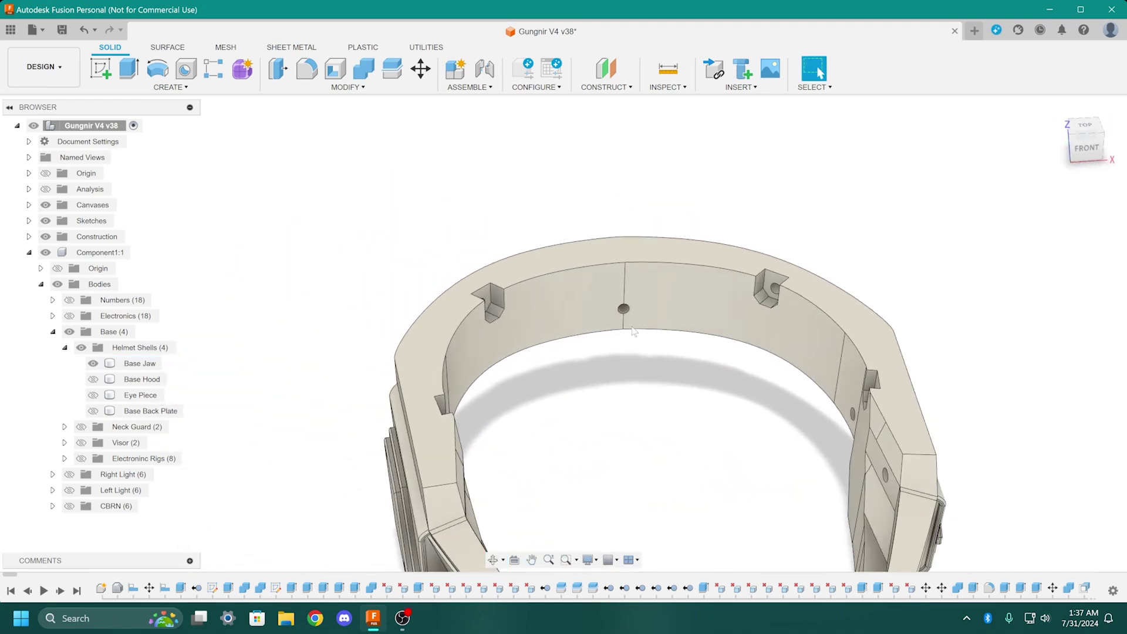
pyautogui.keyDown('shift'); pyautogui.moveTo(617, 386); pyautogui.dragTo(651, 290, button='middle'); pyautogui.keyUp('shift')
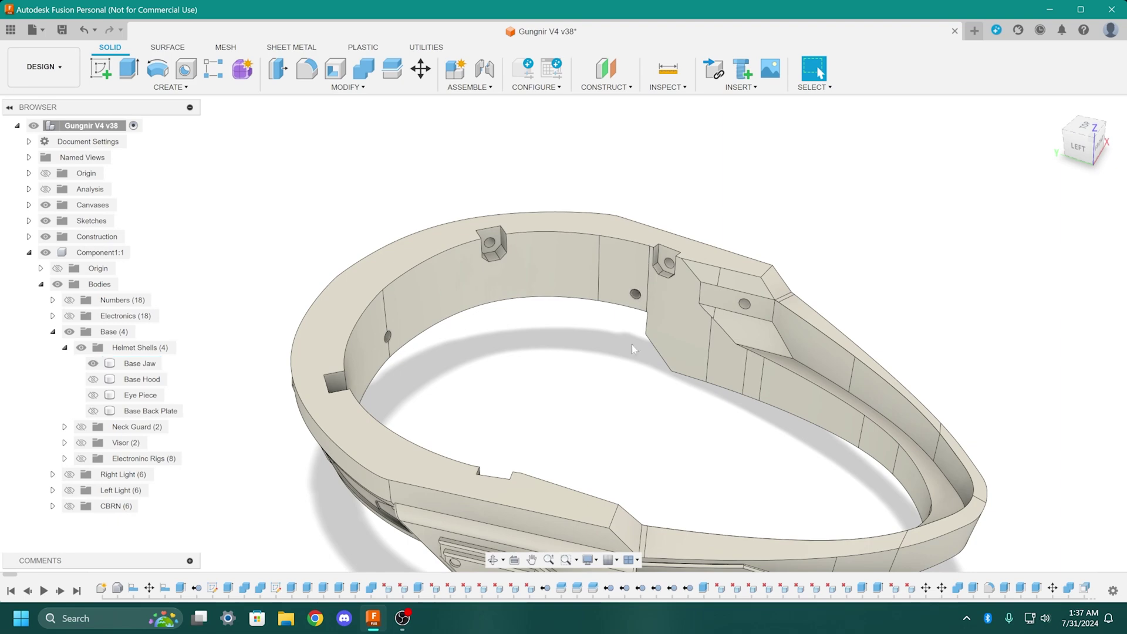
pyautogui.keyDown('shift'); pyautogui.moveTo(631, 344); pyautogui.dragTo(393, 402, button='middle'); pyautogui.keyUp('shift')
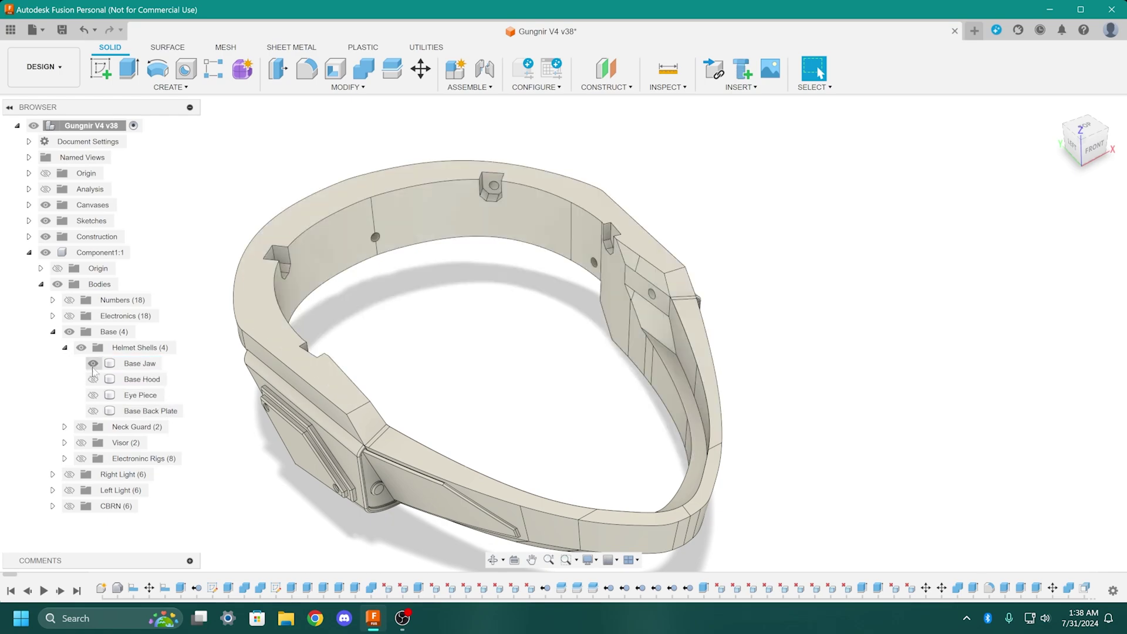
# Display the Base Hood in place of the Base Jaw and turn it to view its underside and inner side
pyautogui.click(93, 363)
pyautogui.click(93, 379)
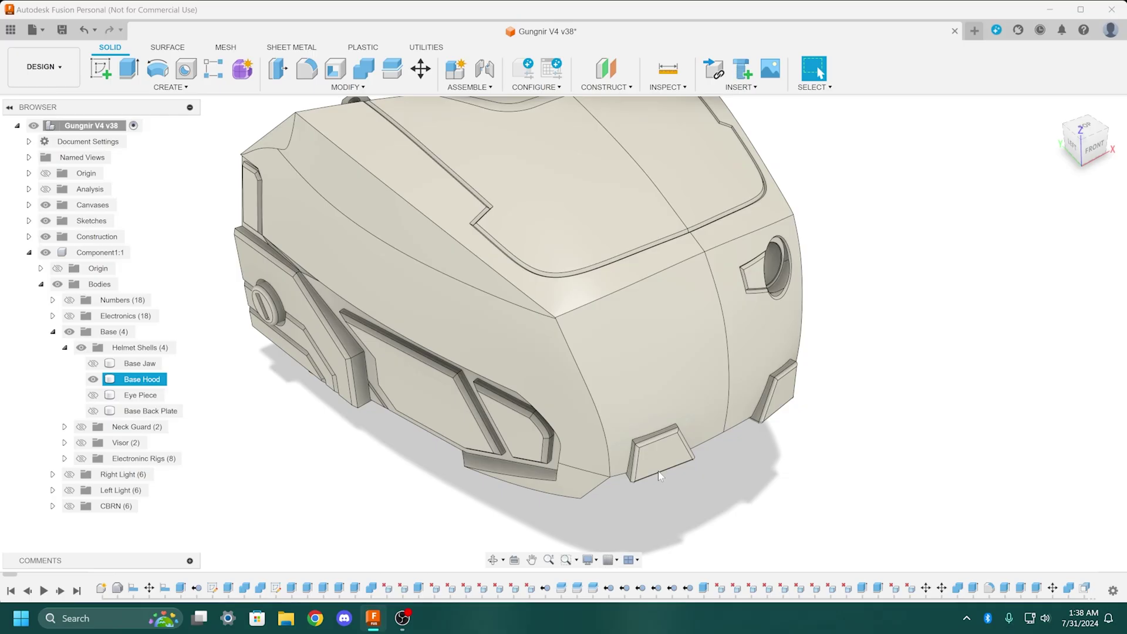
pyautogui.keyDown('shift'); pyautogui.moveTo(657, 471); pyautogui.dragTo(483, 382, button='middle'); pyautogui.keyUp('shift')
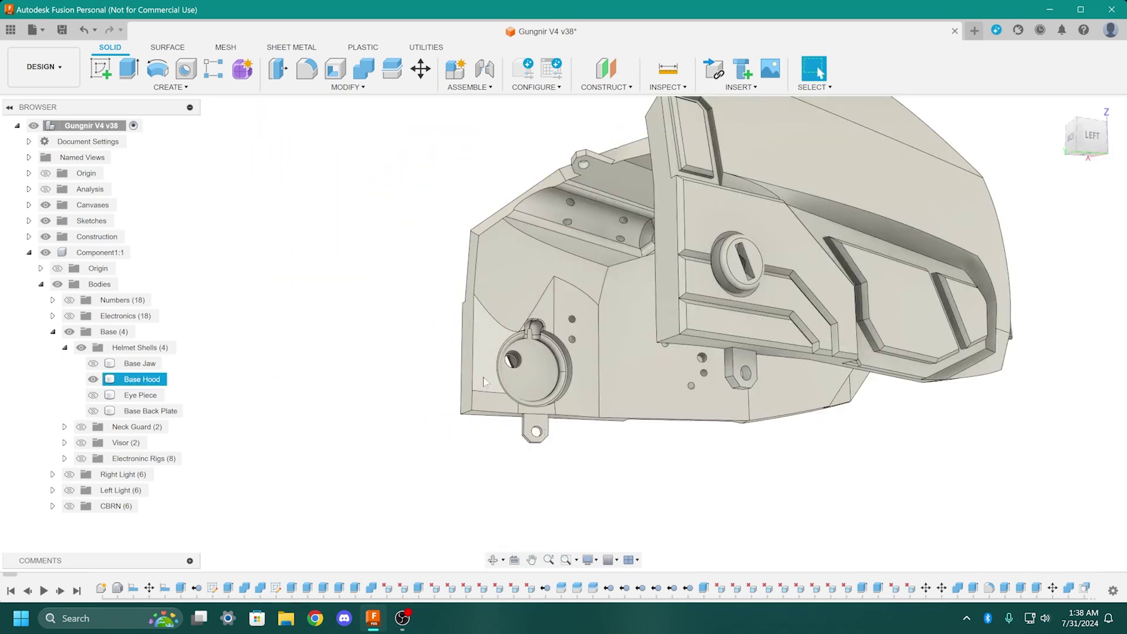
pyautogui.keyDown('shift'); pyautogui.moveTo(656, 473); pyautogui.dragTo(633, 319, button='middle'); pyautogui.keyUp('shift')
# Examine the Base Hood's interior, including the side-wall mounting holes, round ear recesses, eyepiece opening and lower attachment tabs
pyautogui.scroll(5, 572, 319)
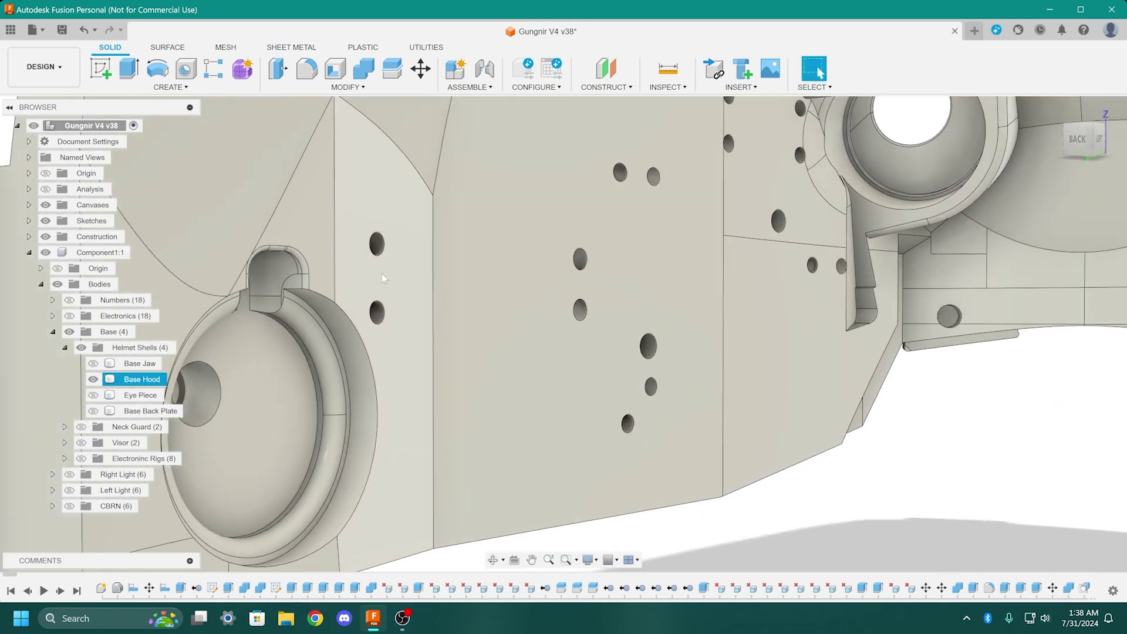
pyautogui.scroll(-3, 745, 435)
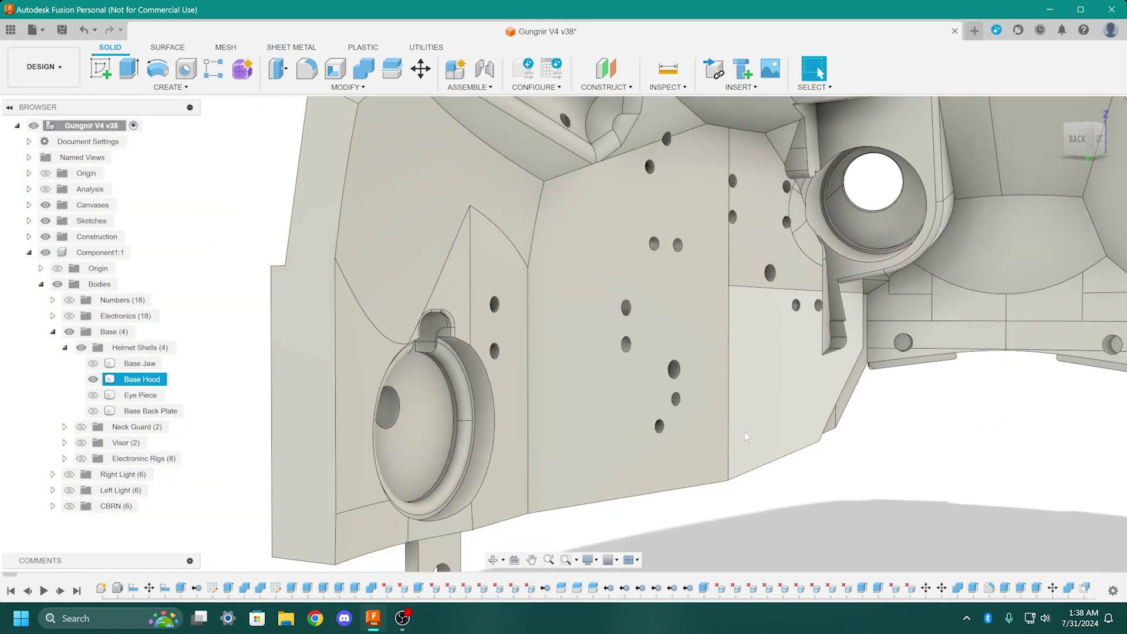
pyautogui.moveTo(745, 435); pyautogui.dragTo(611, 405, button='middle')
pyautogui.scroll(-2, 611, 405)
pyautogui.keyDown('shift'); pyautogui.moveTo(666, 430); pyautogui.dragTo(513, 270, button='middle'); pyautogui.keyUp('shift')
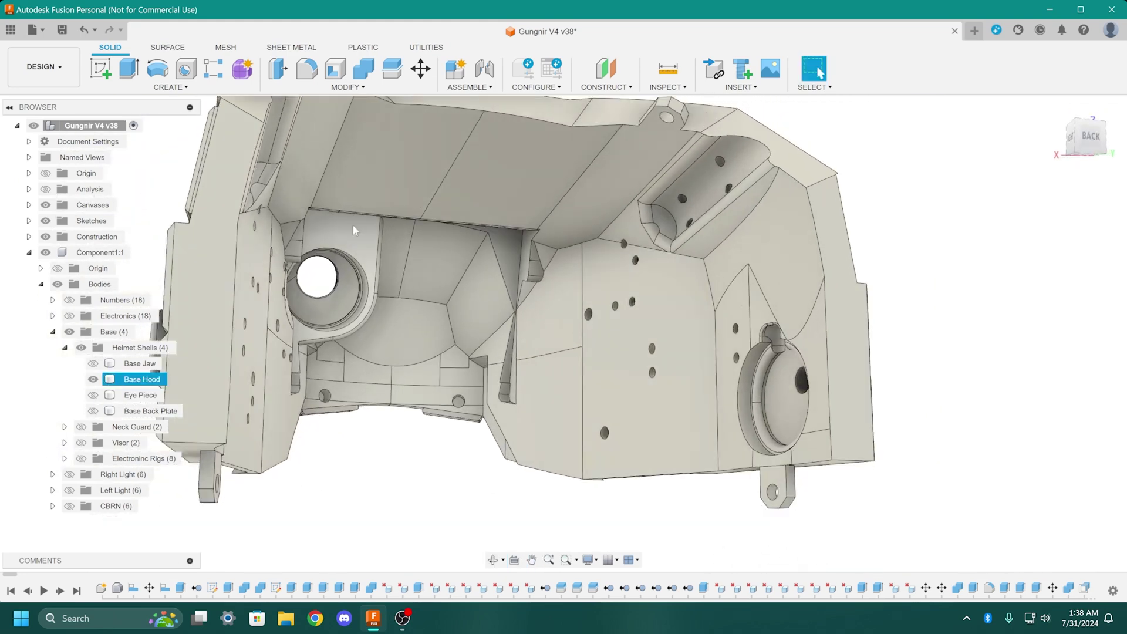
pyautogui.keyDown('shift'); pyautogui.moveTo(464, 426); pyautogui.dragTo(420, 434, button='middle'); pyautogui.keyUp('shift')
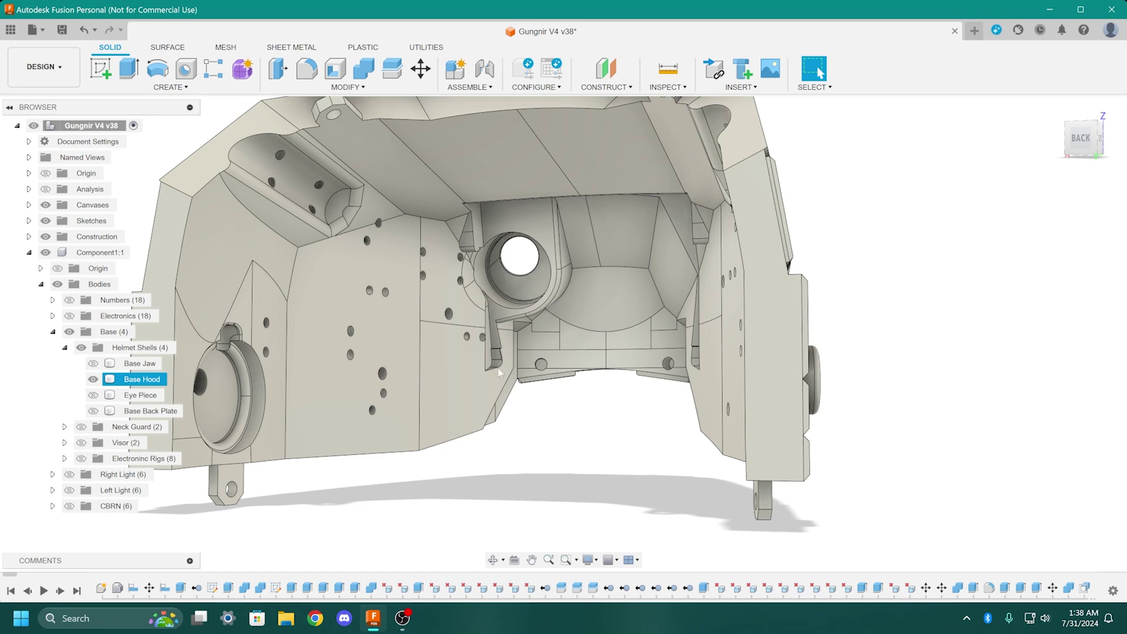
pyautogui.keyDown('shift'); pyautogui.moveTo(531, 468); pyautogui.dragTo(578, 464, button='middle'); pyautogui.keyUp('shift')
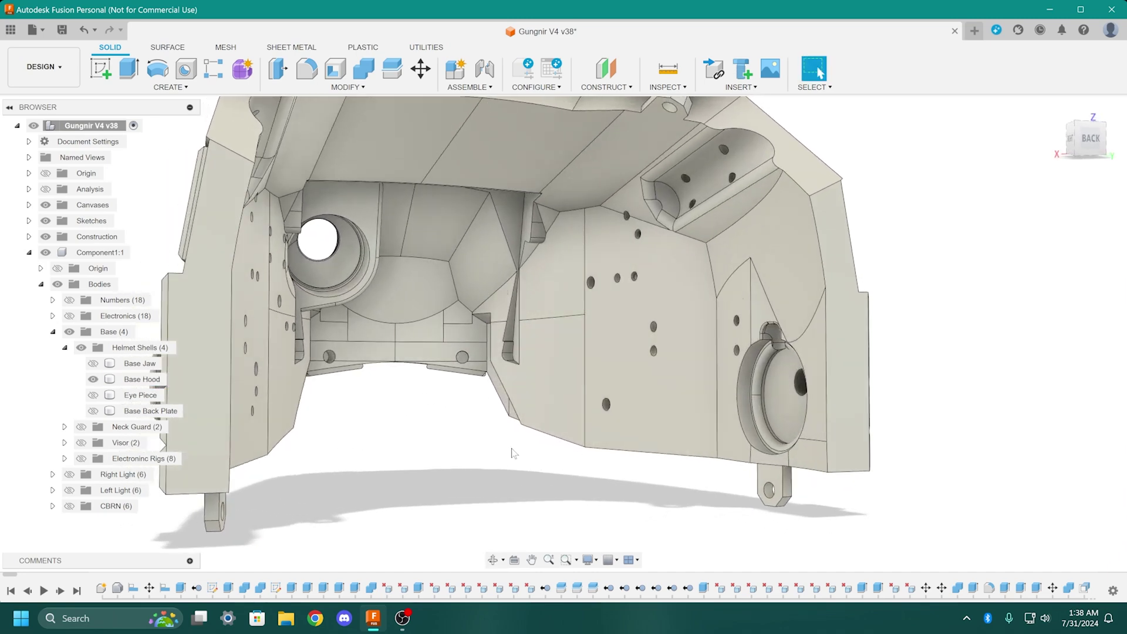
pyautogui.scroll(-3, 513, 453)
pyautogui.keyDown('shift'); pyautogui.moveTo(512, 452); pyautogui.dragTo(405, 431, button='middle'); pyautogui.keyUp('shift')
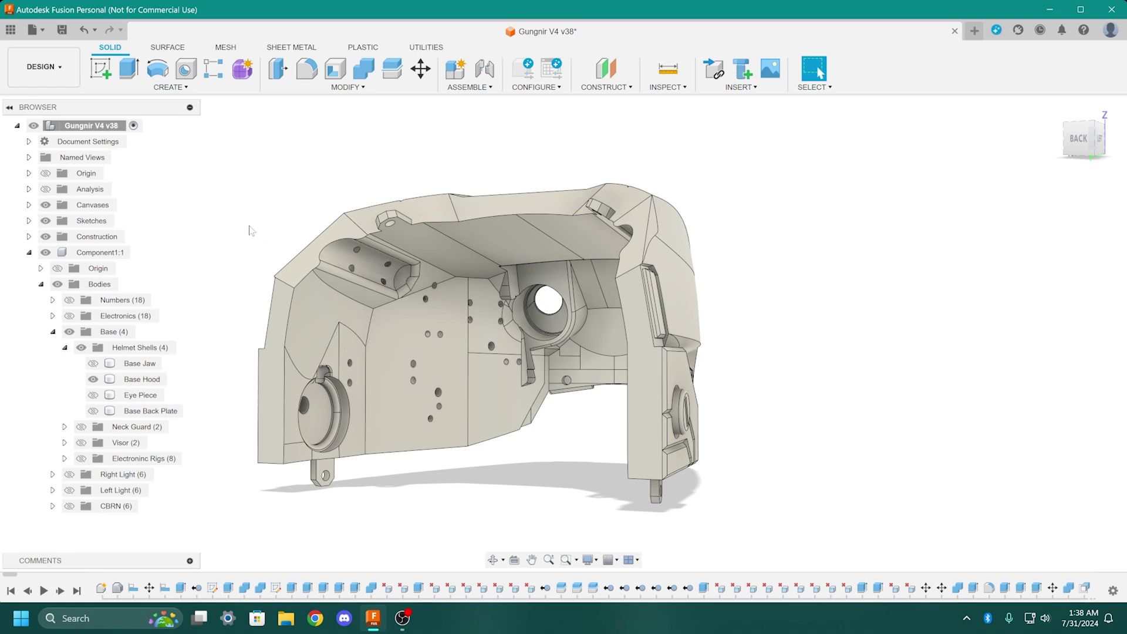
# Display the Eye Piece together with the Base Hood and inspect how it sits in the front opening
pyautogui.click(93, 379)
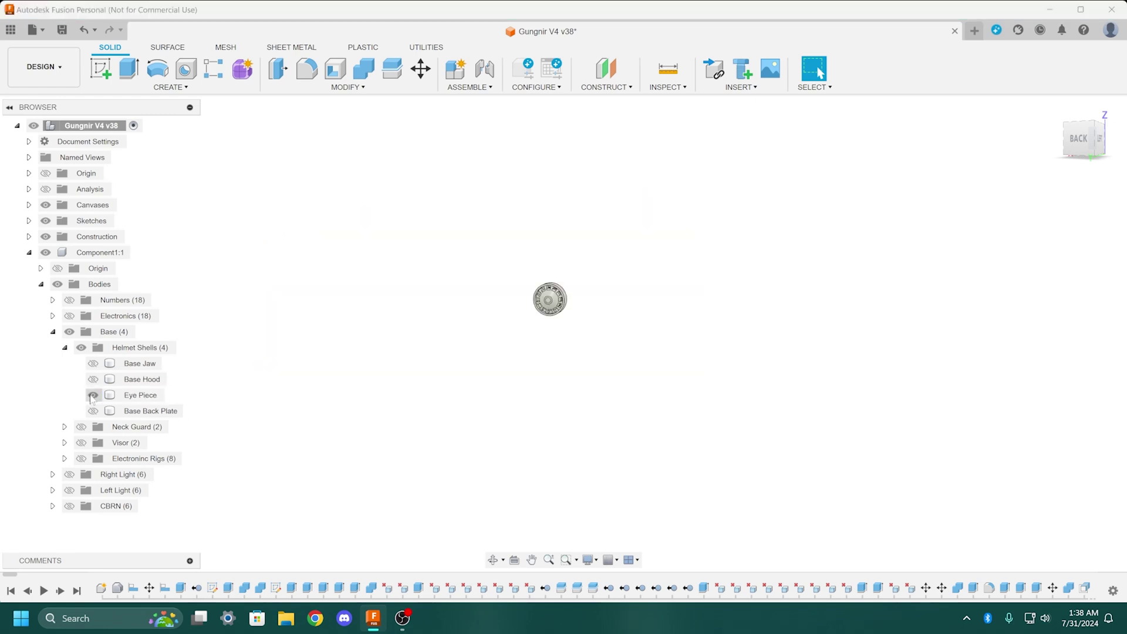
pyautogui.click(93, 379)
pyautogui.keyDown('shift'); pyautogui.moveTo(223, 446); pyautogui.dragTo(587, 352, button='middle'); pyautogui.keyUp('shift')
pyautogui.scroll(5, 855, 372)
pyautogui.keyDown('shift'); pyautogui.moveTo(855, 372); pyautogui.dragTo(779, 316, button='middle'); pyautogui.keyUp('shift')
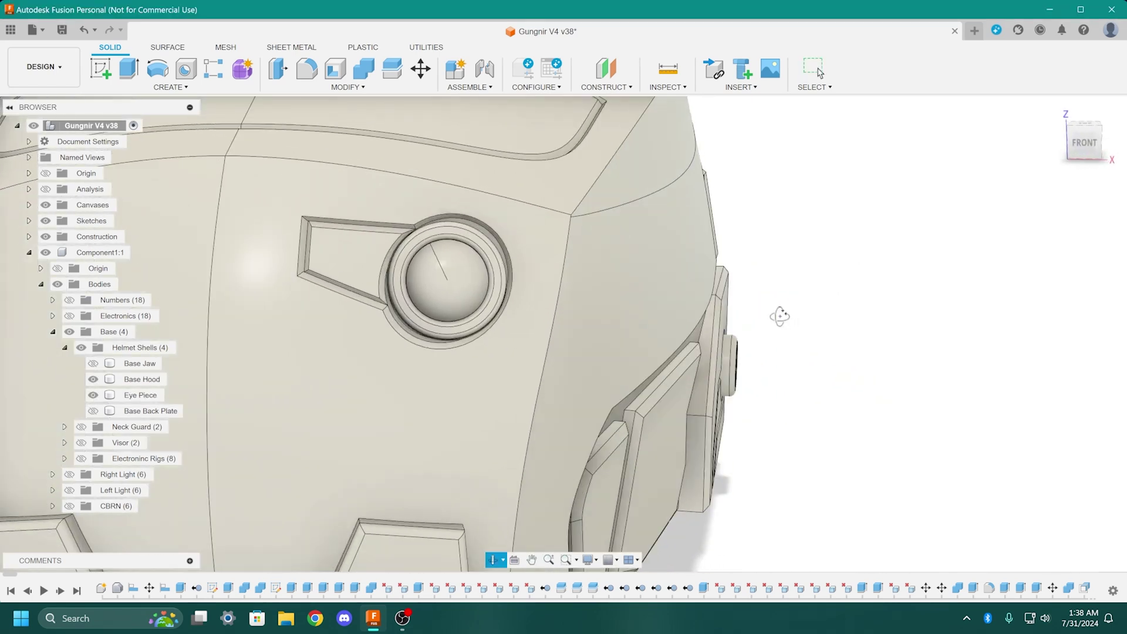
# Hide the Base Hood and inspect the Eye Piece alone from the back and front
pyautogui.click(92, 379)
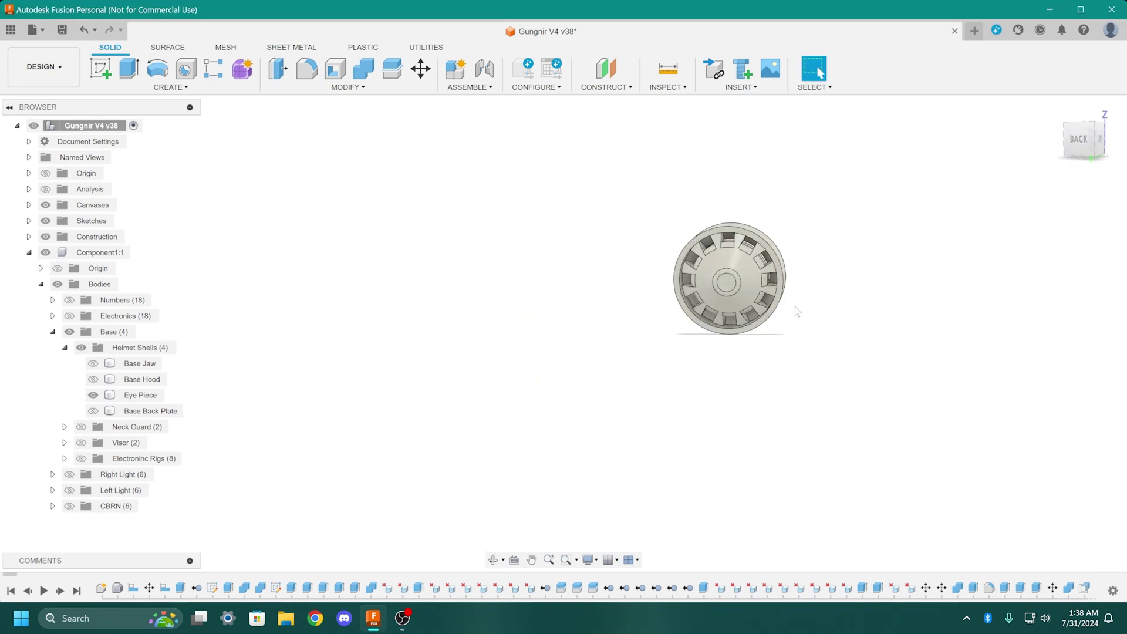
pyautogui.scroll(5, 631, 371)
pyautogui.keyDown('shift'); pyautogui.moveTo(632, 372); pyautogui.dragTo(682, 338, button='middle'); pyautogui.keyUp('shift')
pyautogui.scroll(4, 472, 369)
pyautogui.scroll(-8, 682, 338)
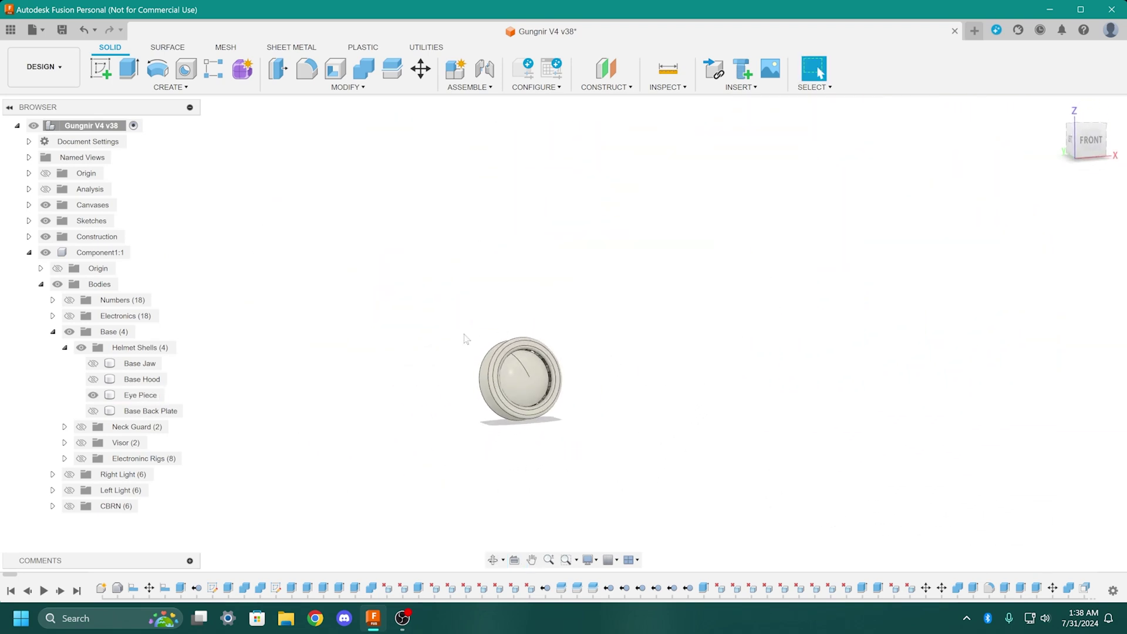
pyautogui.keyDown('shift'); pyautogui.moveTo(576, 384); pyautogui.dragTo(498, 398, button='middle'); pyautogui.keyUp('shift')
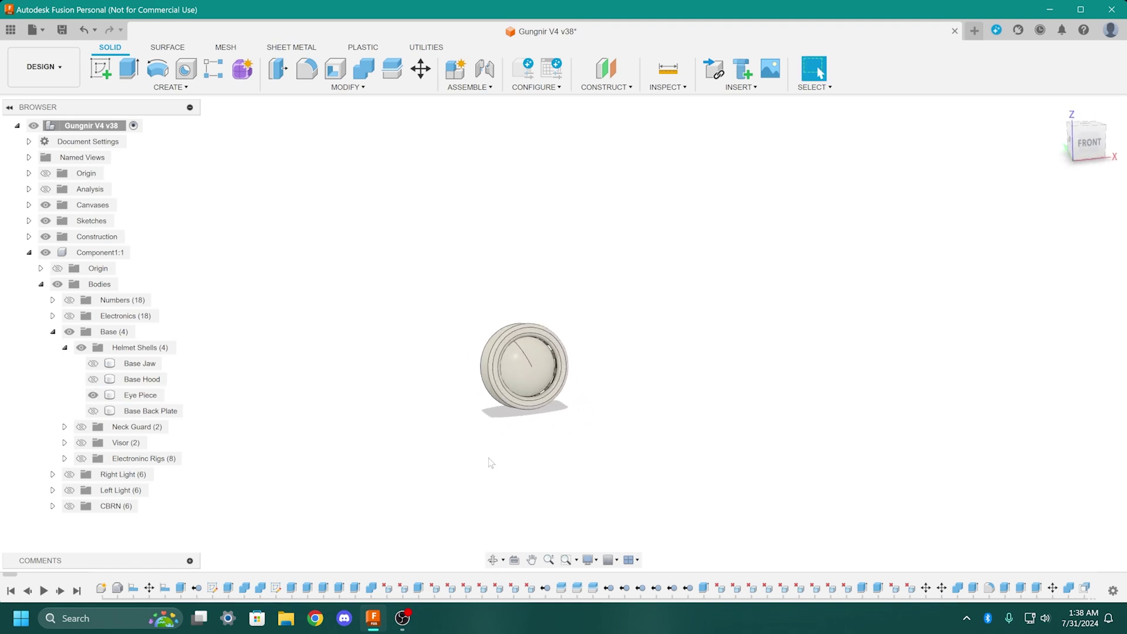
# Display the Base Hood again and examine the Eye Piece's fit within the hood up close and from the front
pyautogui.click(92, 379)
pyautogui.keyDown('shift'); pyautogui.moveTo(546, 399); pyautogui.dragTo(539, 360, button='middle'); pyautogui.keyUp('shift')
pyautogui.keyDown('shift'); pyautogui.moveTo(539, 360); pyautogui.dragTo(449, 329); pyautogui.keyUp('shift')
pyautogui.keyDown('shift'); pyautogui.moveTo(449, 329); pyautogui.dragTo(485, 346, button='middle'); pyautogui.keyUp('shift')
pyautogui.moveTo(492, 504)
pyautogui.keyDown('shift'); pyautogui.mouseDown(button='middle')
pyautogui.moveTo(397, 516)
pyautogui.moveTo(395, 488)
pyautogui.moveTo(498, 485)
pyautogui.mouseUp(button='middle'); pyautogui.keyUp('shift')
pyautogui.scroll(5, 531, 329)
pyautogui.keyDown('shift'); pyautogui.moveTo(531, 328); pyautogui.dragTo(561, 371, button='middle'); pyautogui.keyUp('shift')
pyautogui.scroll(-3, 737, 333)
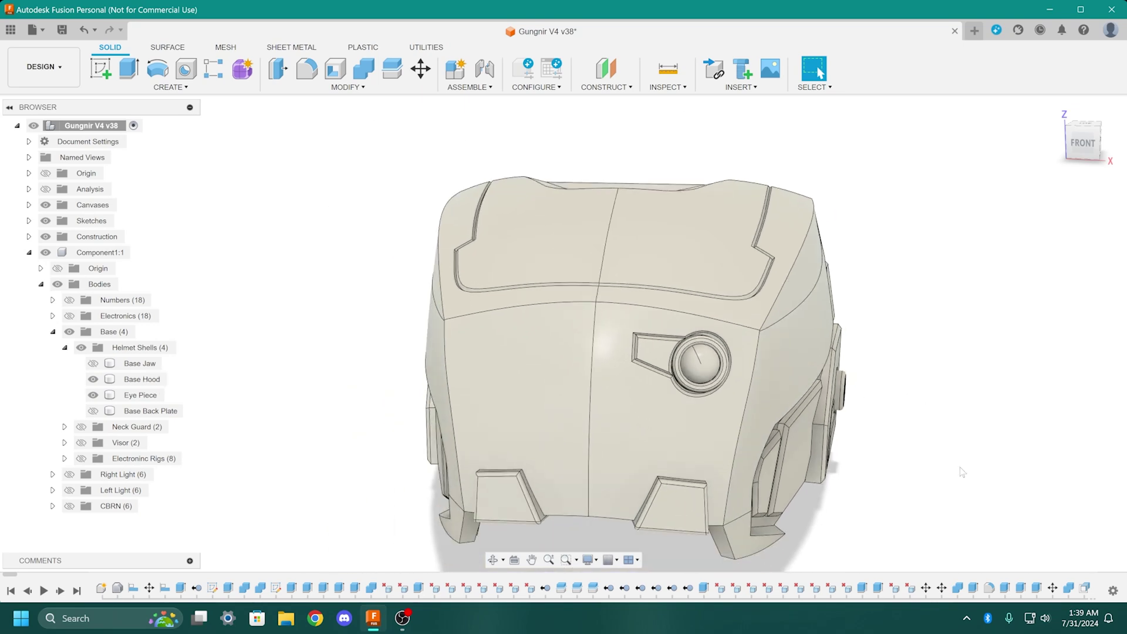
# Display only the Base Back Plate and examine the compartments and channels on its inner side
pyautogui.keyDown('shift'); pyautogui.moveTo(737, 333); pyautogui.dragTo(798, 417, button='middle'); pyautogui.keyUp('shift')
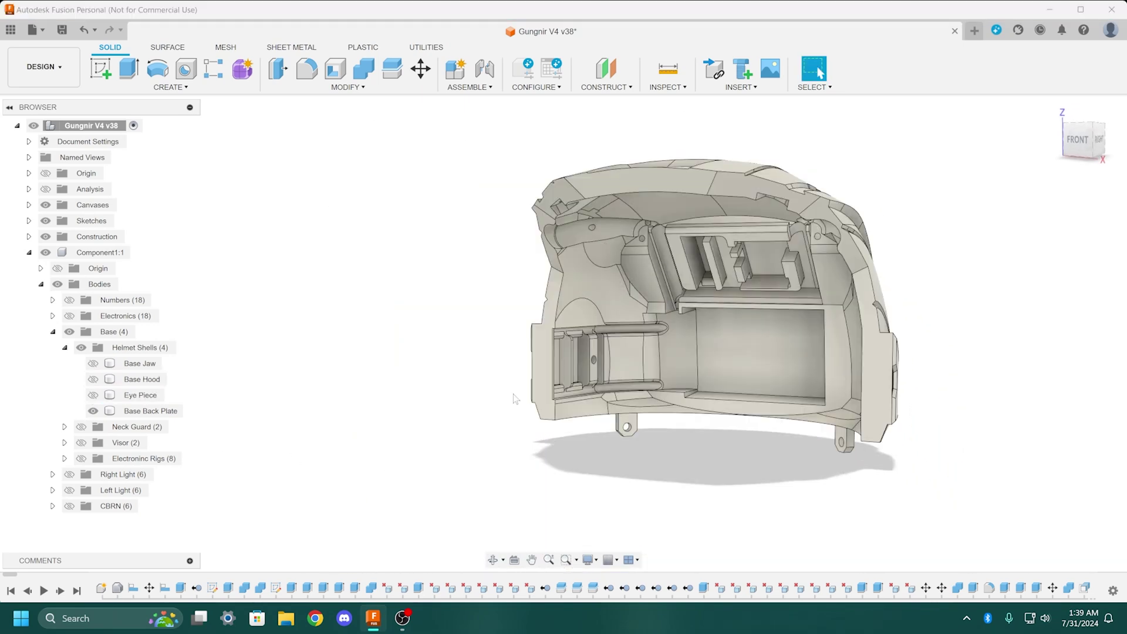
pyautogui.keyDown('shift'); pyautogui.moveTo(684, 465); pyautogui.dragTo(587, 452, button='middle'); pyautogui.keyUp('shift')
pyautogui.scroll(5, 913, 423)
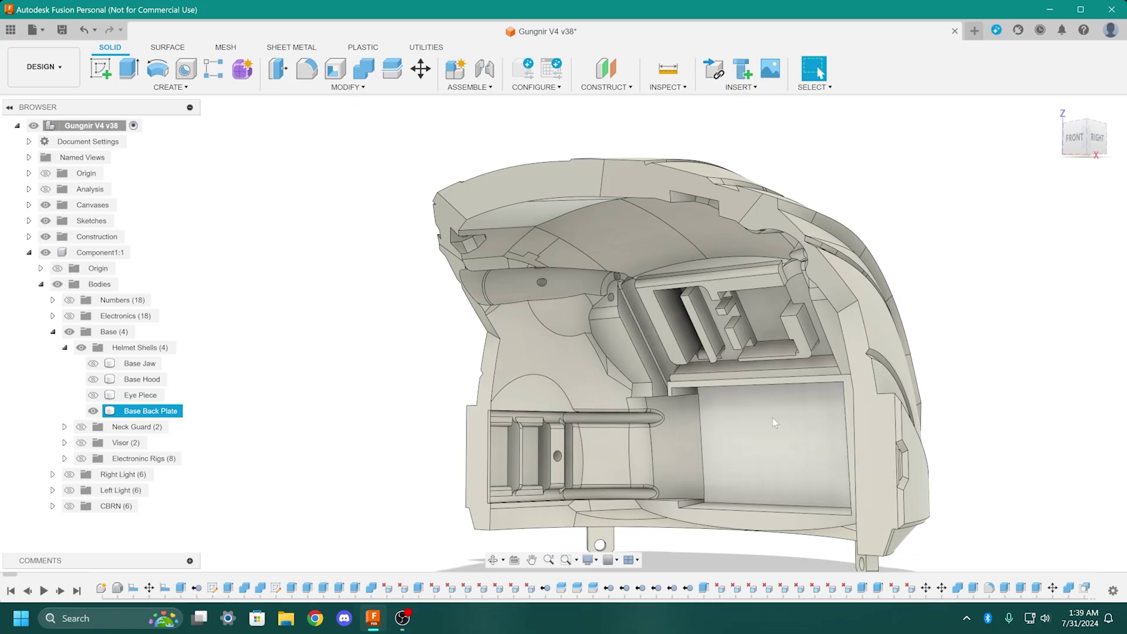
pyautogui.keyDown('shift'); pyautogui.moveTo(690, 355); pyautogui.dragTo(438, 397, button='middle'); pyautogui.keyUp('shift')
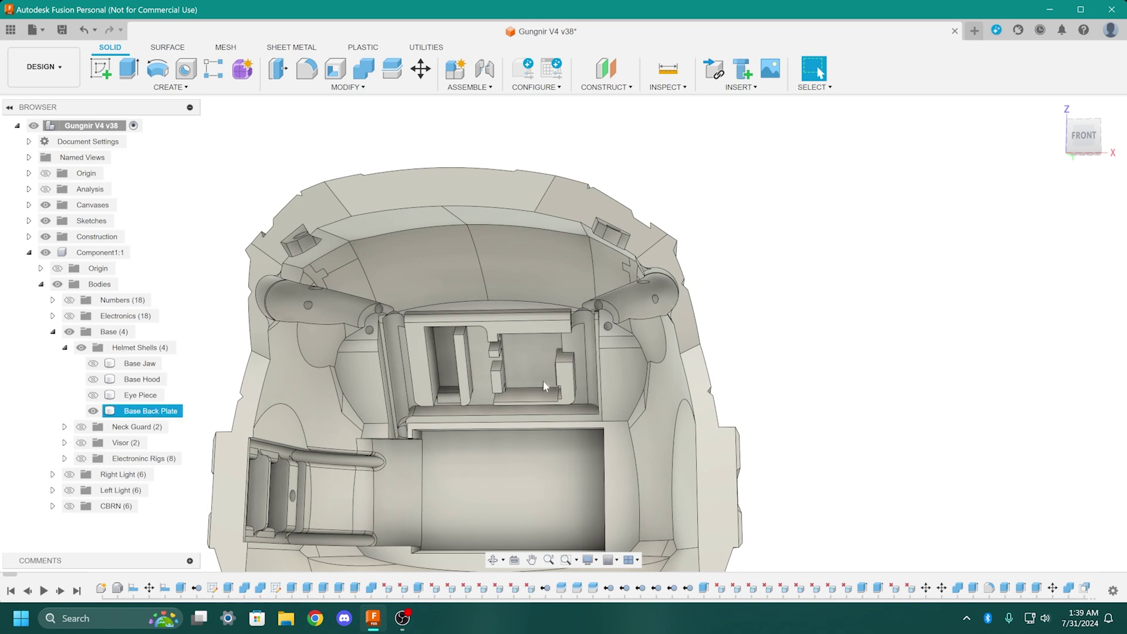
# Hide the Base Back Plate, display the Neck Guard Printed body and view it from the side and above
pyautogui.click(93, 411)
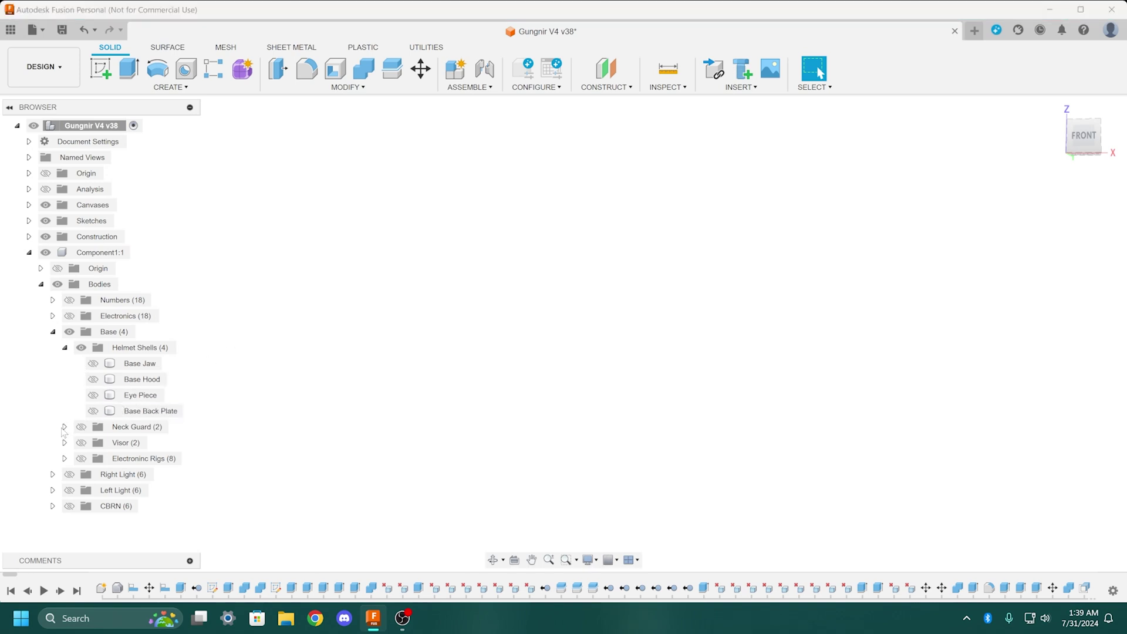
pyautogui.keyDown('shift'); pyautogui.moveTo(513, 433); pyautogui.dragTo(622, 289, button='middle'); pyautogui.keyUp('shift')
pyautogui.scroll(-1, 622, 288)
pyautogui.keyDown('shift'); pyautogui.moveTo(603, 351); pyautogui.dragTo(734, 371, button='middle'); pyautogui.keyUp('shift')
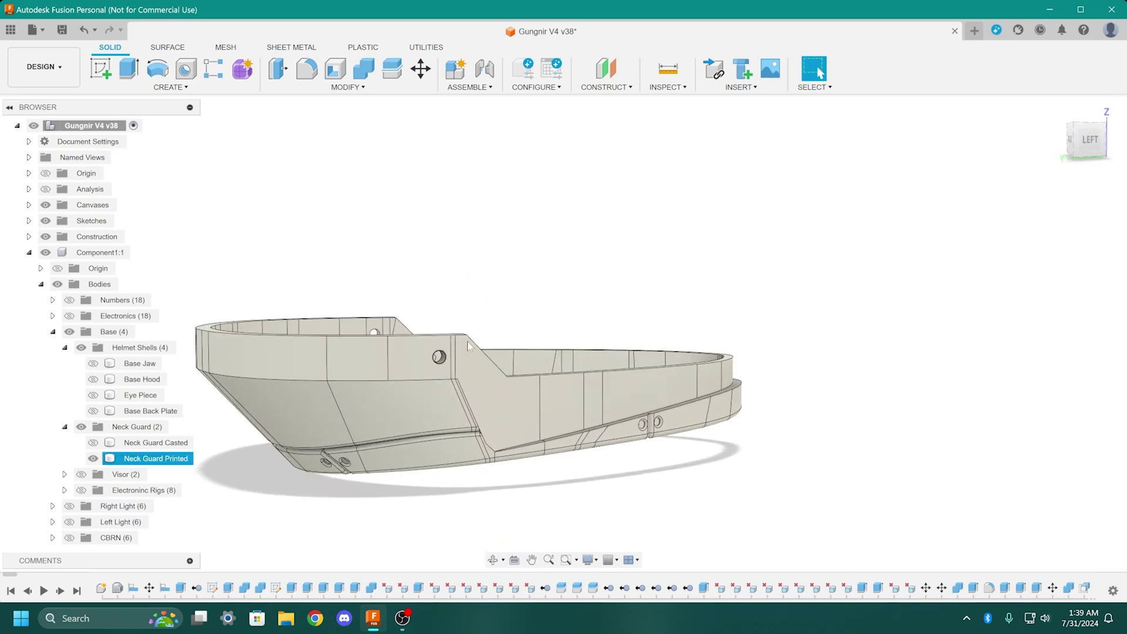
pyautogui.keyDown('shift'); pyautogui.moveTo(467, 346); pyautogui.dragTo(493, 362, button='middle'); pyautogui.keyUp('shift')
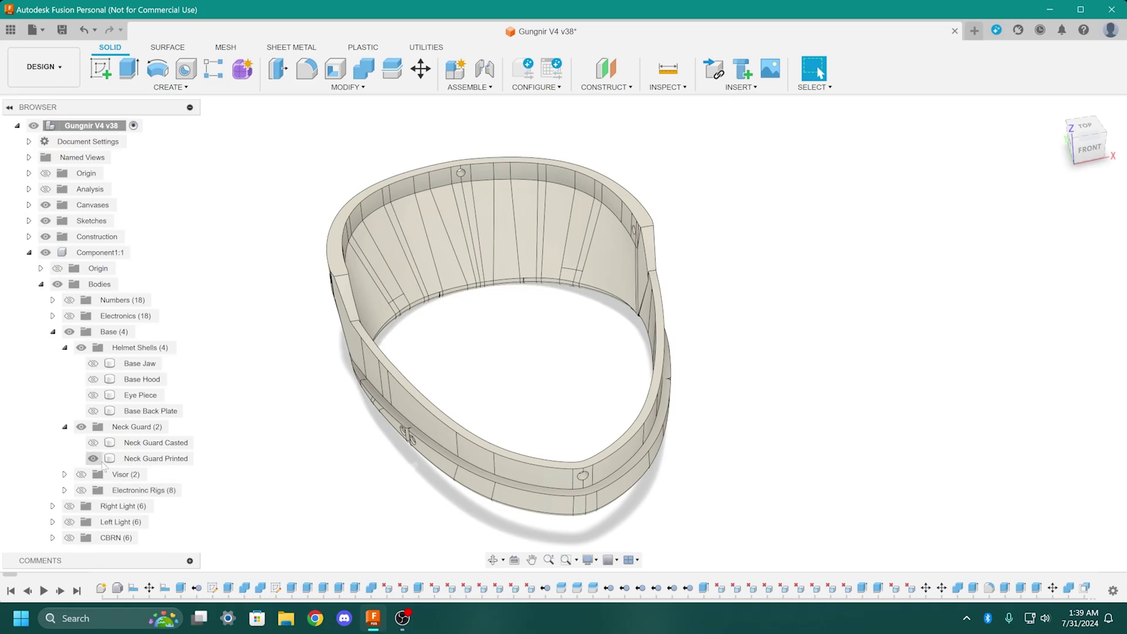
# Display the Neck Guard Casted body in place of the printed version and bring it closer into view
pyautogui.click(93, 458)
pyautogui.moveTo(508, 372); pyautogui.dragTo(564, 388, button='middle')
pyautogui.scroll(2, 492, 458)
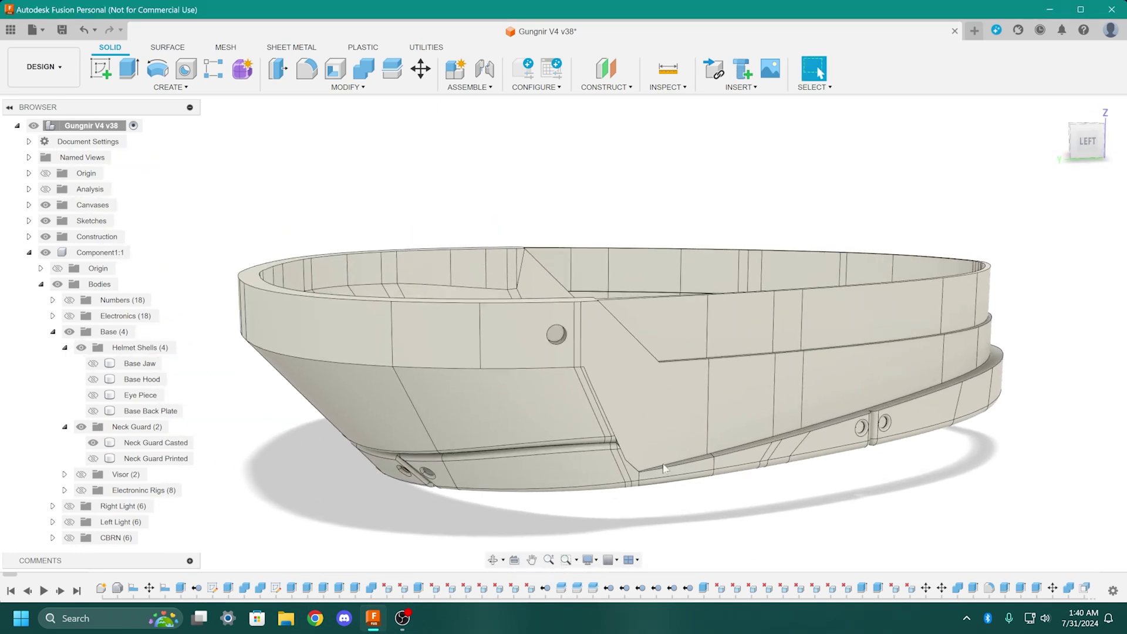
# Examine the casted neck guard's side hole, stepped upper edge and inner surface from both sides and the back
pyautogui.keyDown('shift'); pyautogui.moveTo(664, 465); pyautogui.dragTo(652, 428, button='middle'); pyautogui.keyUp('shift')
pyautogui.scroll(5, 521, 267)
pyautogui.keyDown('shift'); pyautogui.moveTo(582, 317); pyautogui.dragTo(602, 330, button='middle'); pyautogui.keyUp('shift')
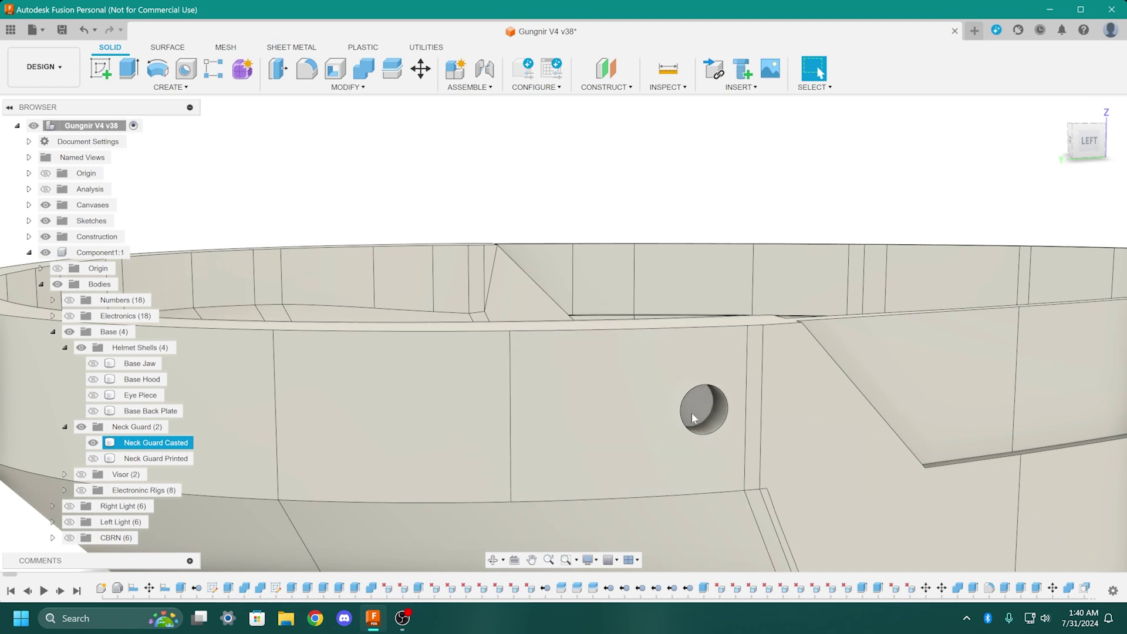
pyautogui.scroll(-5, 698, 416)
pyautogui.keyDown('shift'); pyautogui.moveTo(698, 416); pyautogui.dragTo(579, 452, button='middle'); pyautogui.keyUp('shift')
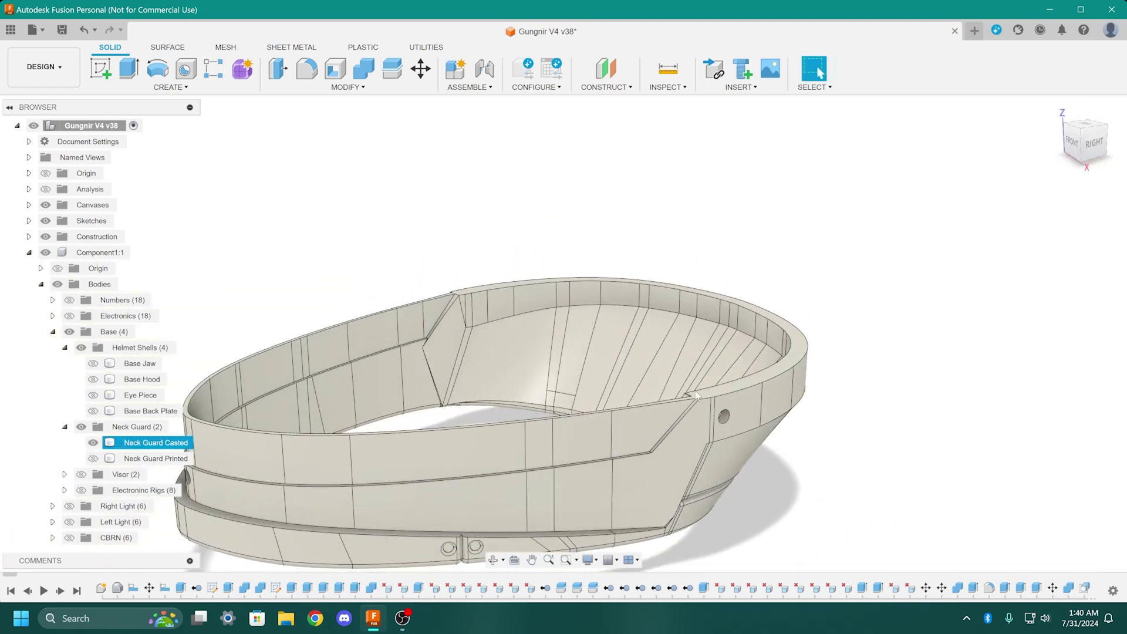
pyautogui.keyDown('shift'); pyautogui.moveTo(515, 471); pyautogui.dragTo(534, 430, button='middle'); pyautogui.keyUp('shift')
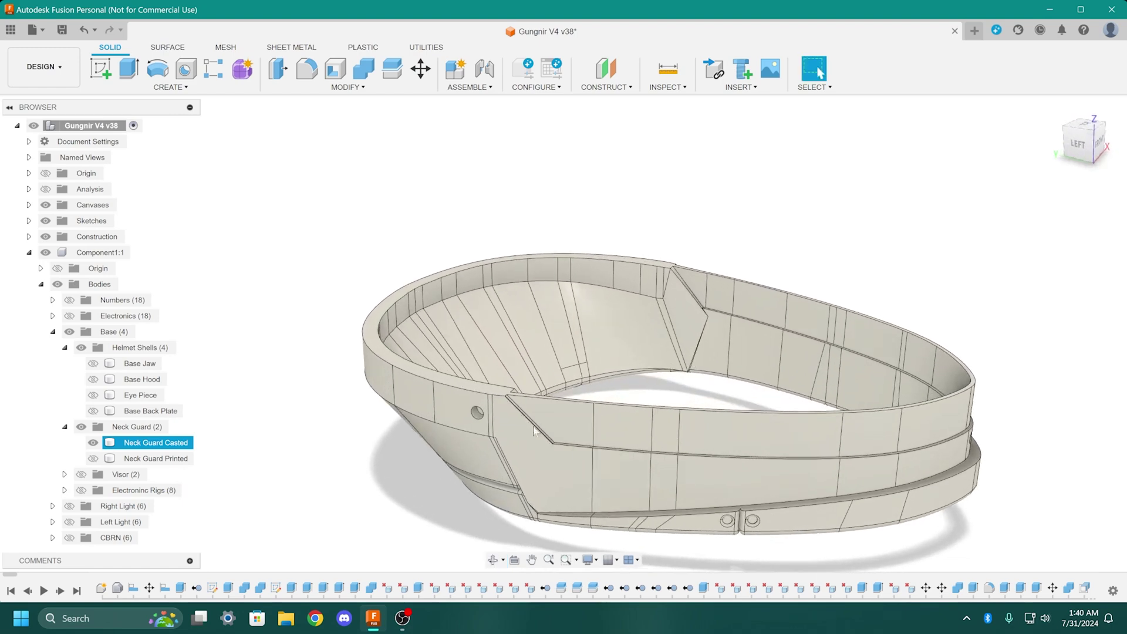
pyautogui.keyDown('shift'); pyautogui.moveTo(835, 383); pyautogui.dragTo(755, 323, button='middle'); pyautogui.keyUp('shift')
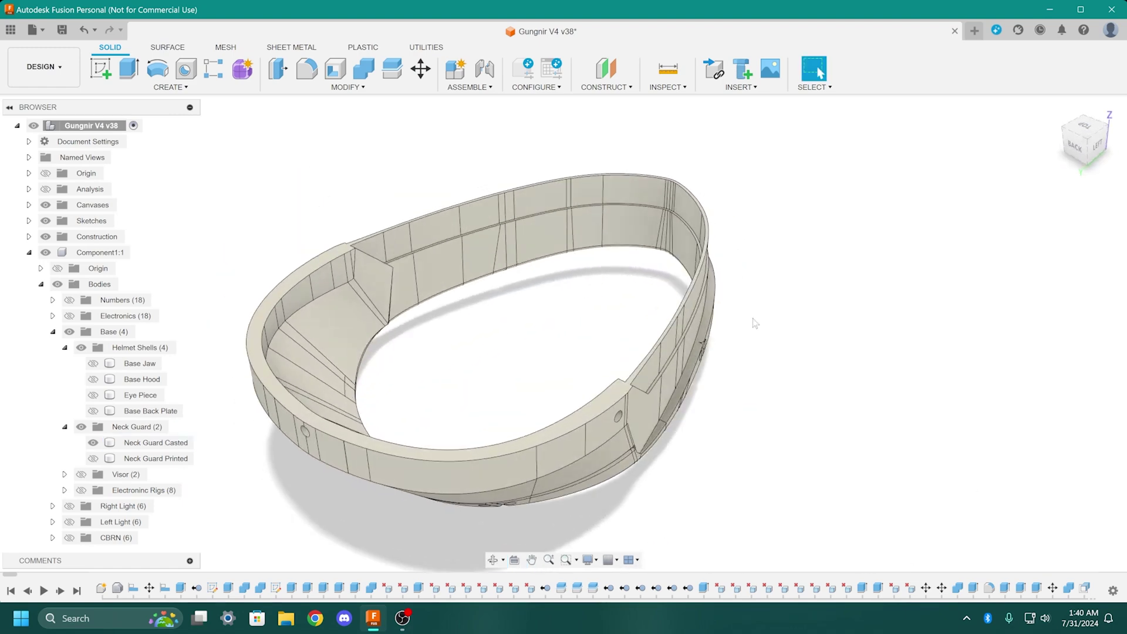
# Examine the casted neck guard's underside, outer faces and lower rim from below, behind and the side
pyautogui.keyDown('shift'); pyautogui.moveTo(621, 425); pyautogui.dragTo(542, 369, button='middle'); pyautogui.keyUp('shift')
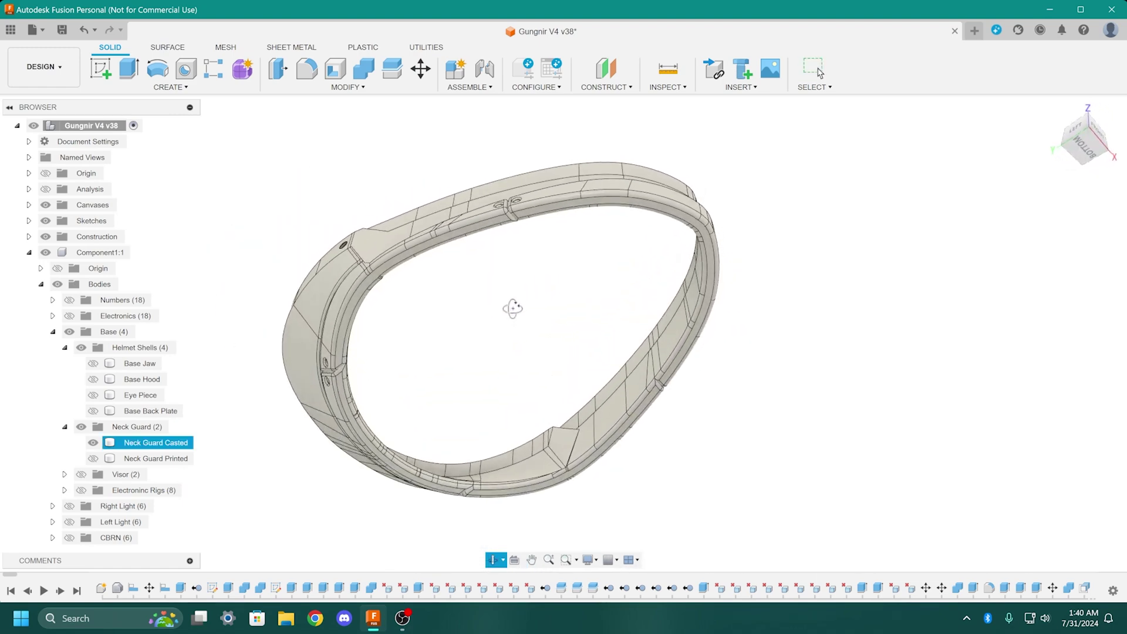
pyautogui.keyDown('shift'); pyautogui.moveTo(517, 281); pyautogui.dragTo(668, 386, button='middle'); pyautogui.keyUp('shift')
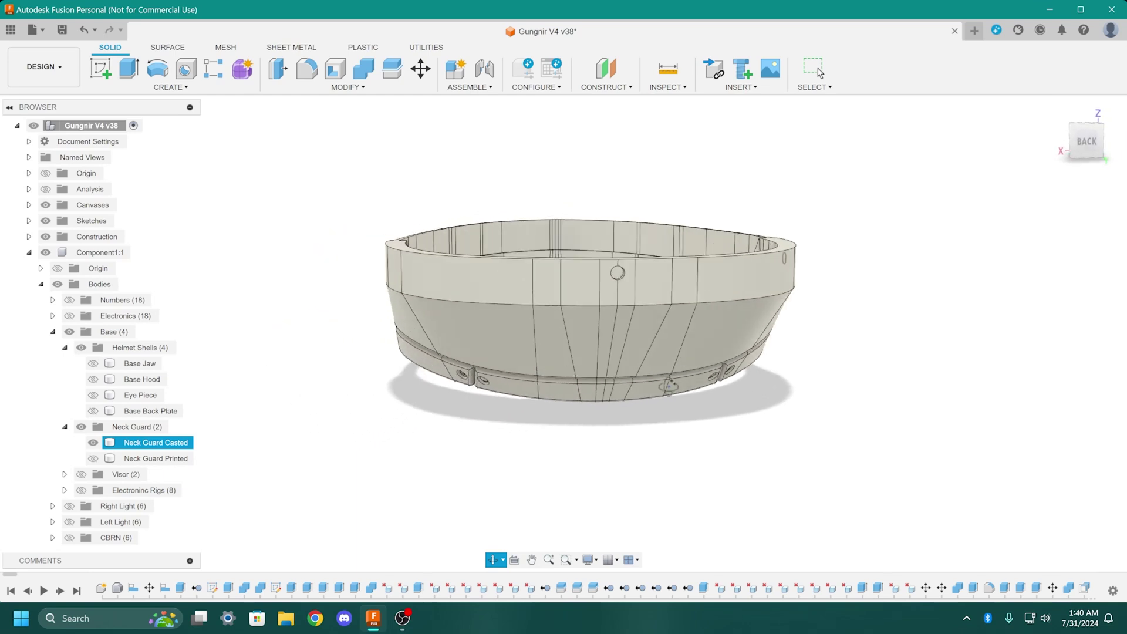
pyautogui.keyDown('shift'); pyautogui.moveTo(773, 390); pyautogui.dragTo(398, 429, button='middle'); pyautogui.keyUp('shift')
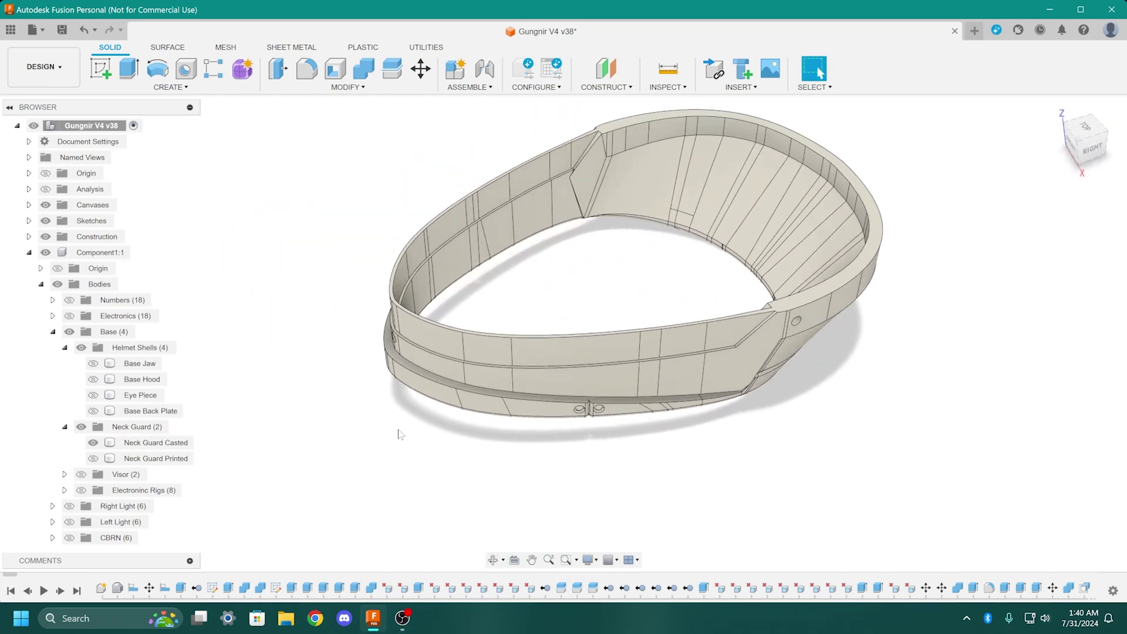
pyautogui.keyDown('shift'); pyautogui.moveTo(731, 506); pyautogui.dragTo(615, 498, button='middle'); pyautogui.keyUp('shift')
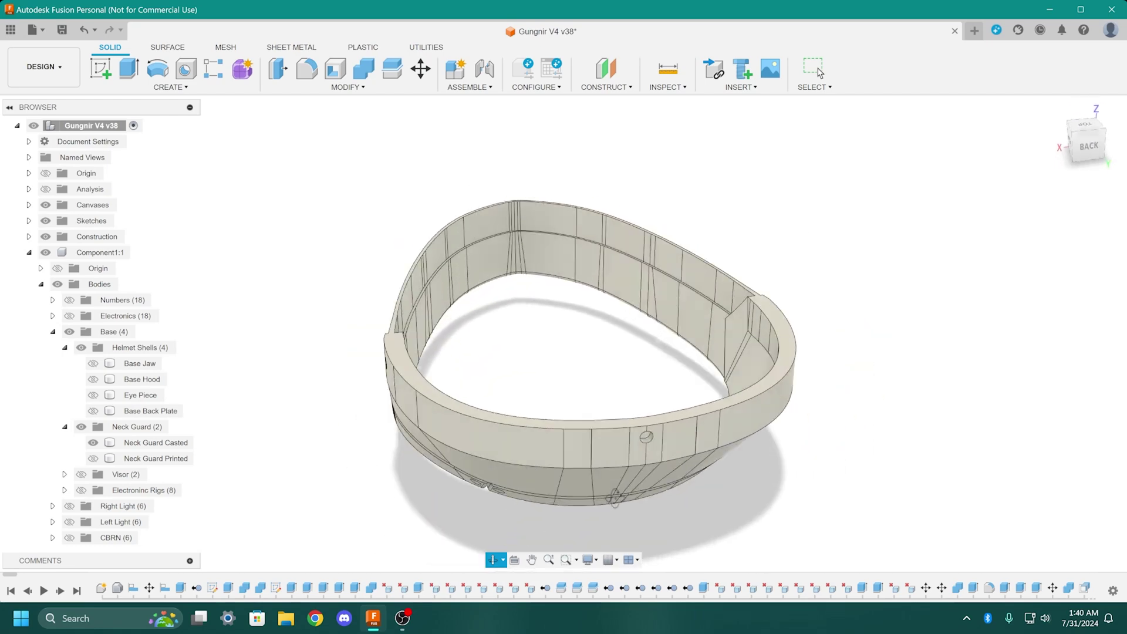
pyautogui.keyDown('shift'); pyautogui.moveTo(682, 514); pyautogui.dragTo(663, 519, button='middle'); pyautogui.keyUp('shift')
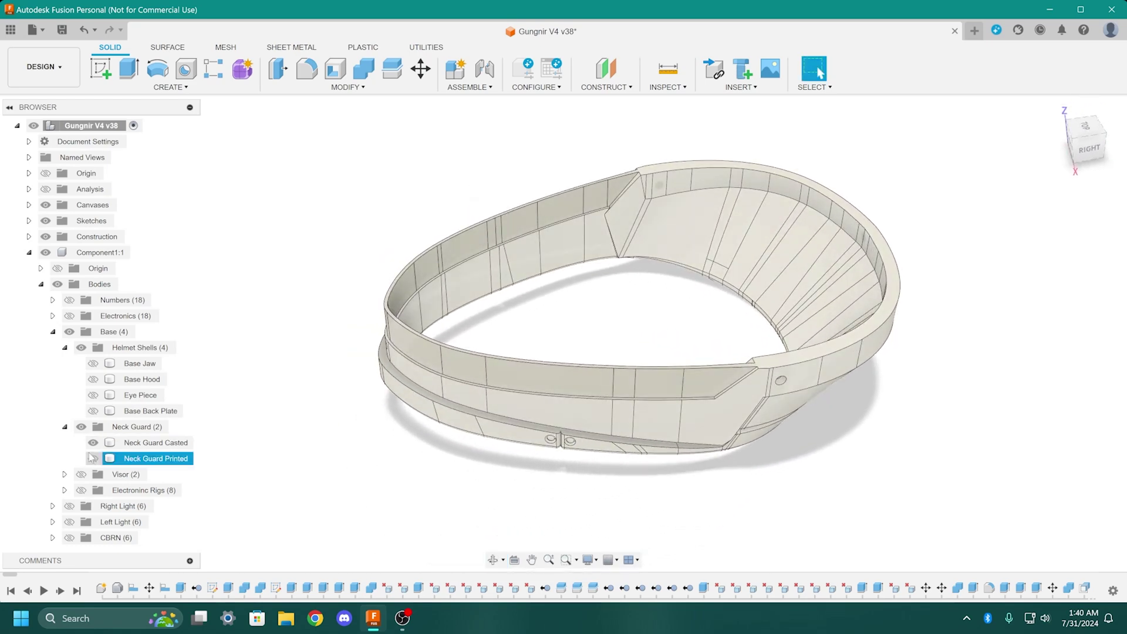
# Hide the Neck Guard folder, display the Base Jaw, Base Hood and visor together and inspect the visor opening from the front
pyautogui.click(93, 458)
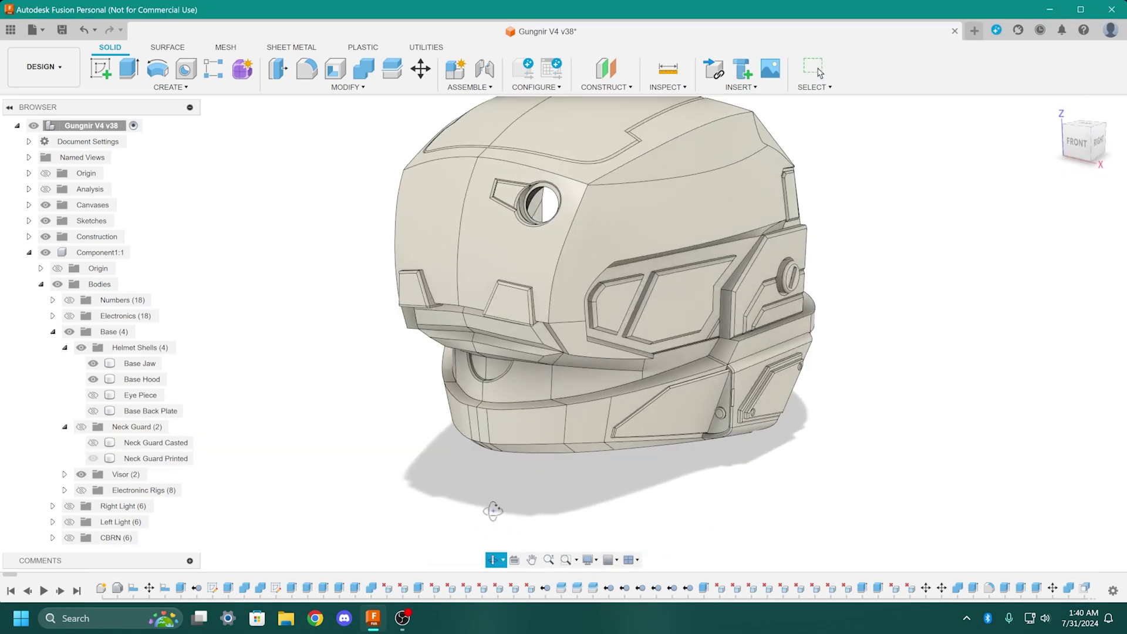
pyautogui.keyDown('shift'); pyautogui.moveTo(493, 510); pyautogui.dragTo(485, 498, button='middle'); pyautogui.keyUp('shift')
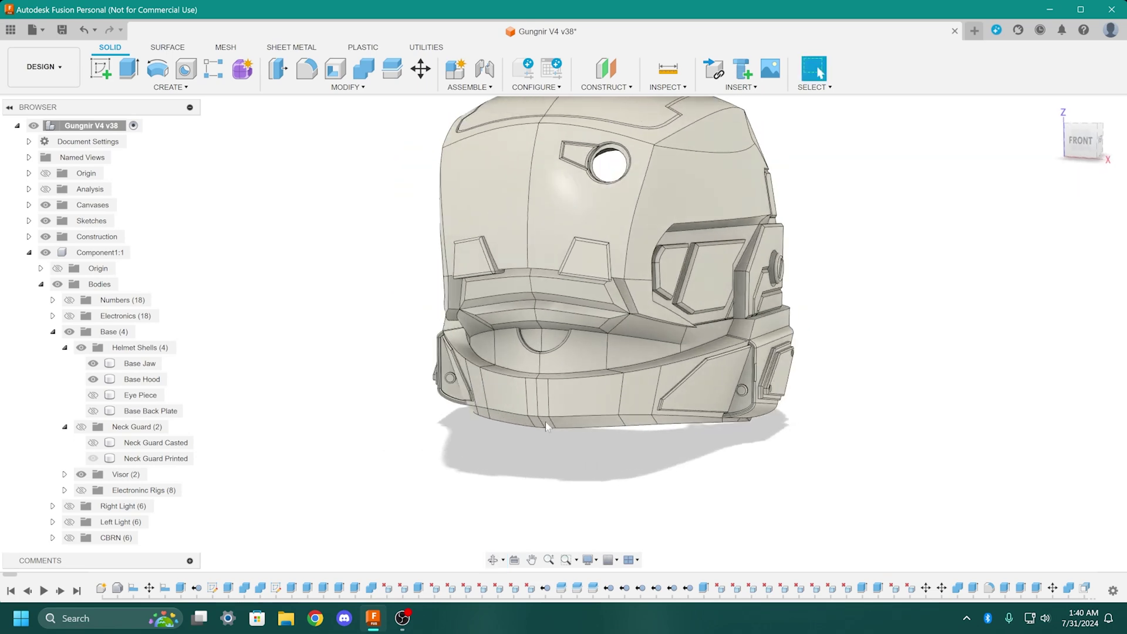
pyautogui.keyDown('shift'); pyautogui.moveTo(599, 443); pyautogui.dragTo(590, 431, button='middle'); pyautogui.keyUp('shift')
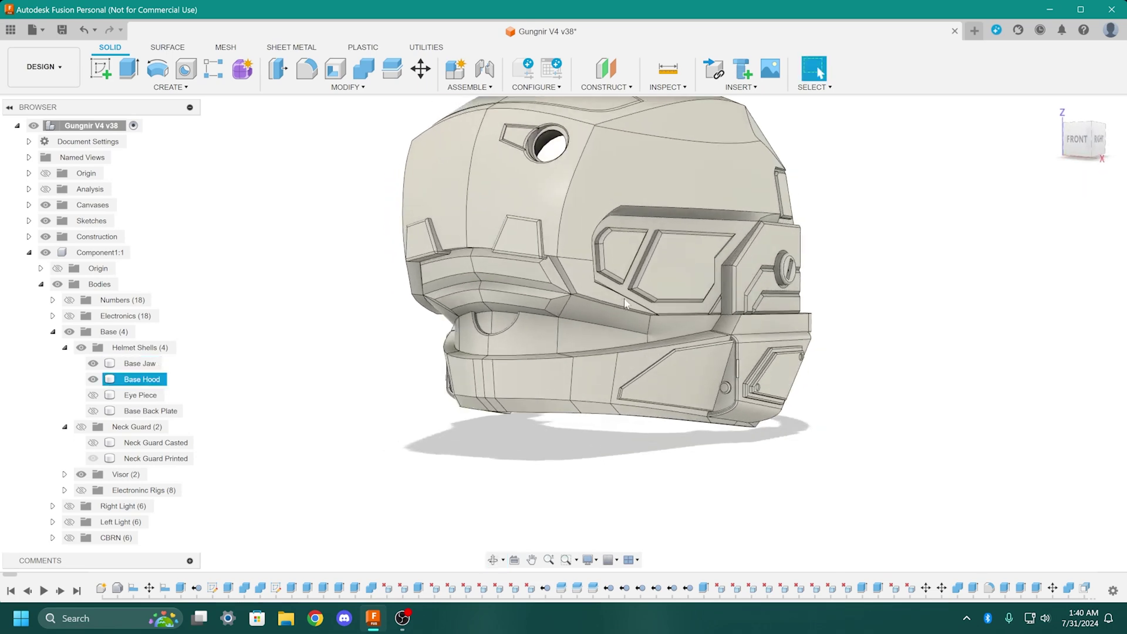
pyautogui.scroll(3, 625, 303)
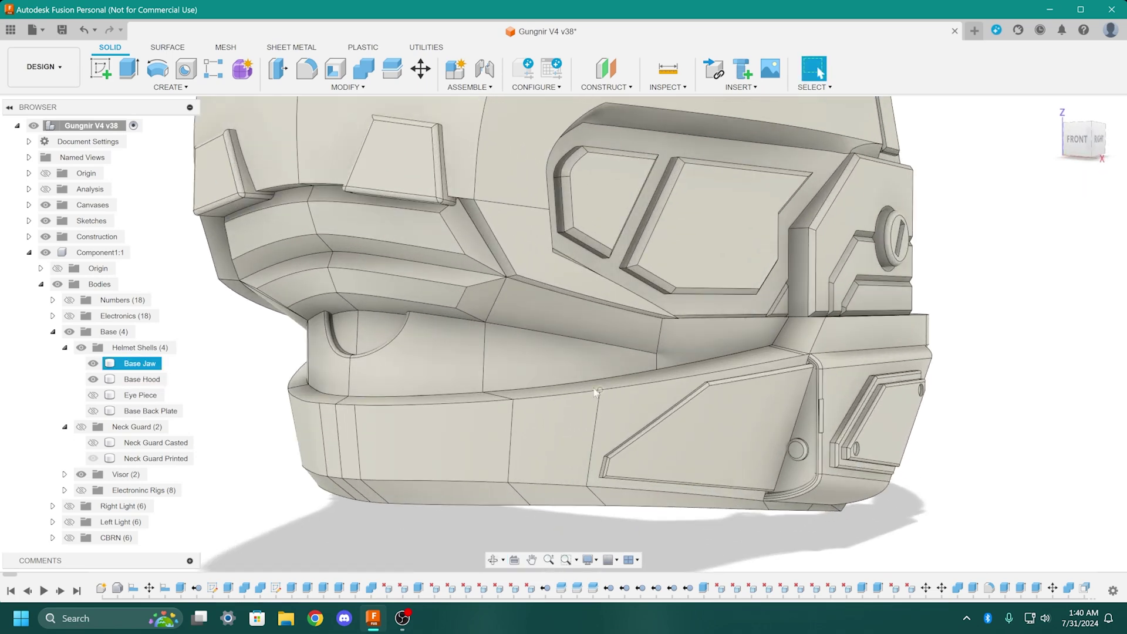
pyautogui.keyDown('shift'); pyautogui.moveTo(597, 392); pyautogui.dragTo(639, 346, button='middle'); pyautogui.keyUp('shift')
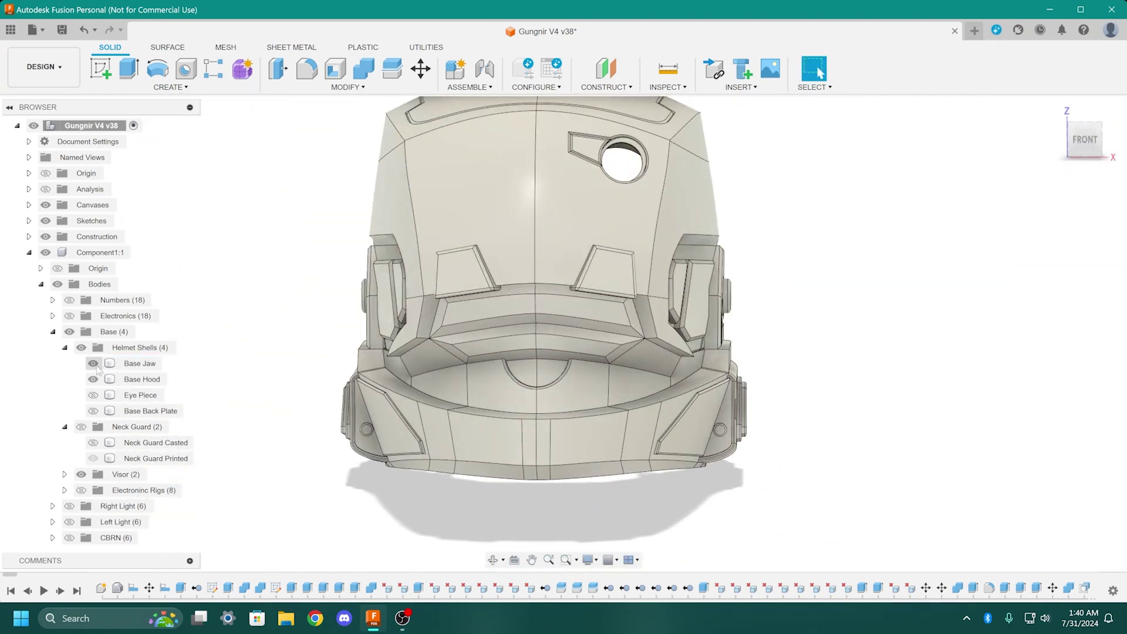
# Hide the Base Jaw and Base Hood and examine the printed visor alone from the front and side
pyautogui.click(93, 364)
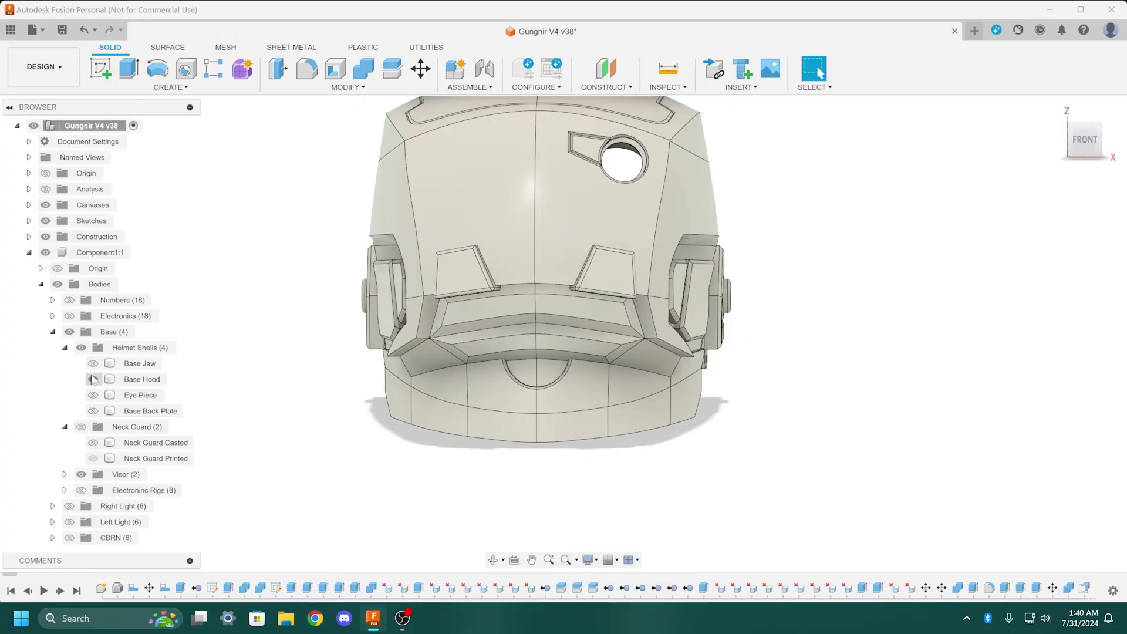
pyautogui.click(93, 379)
pyautogui.keyDown('shift'); pyautogui.moveTo(329, 434); pyautogui.dragTo(403, 435, button='middle'); pyautogui.keyUp('shift')
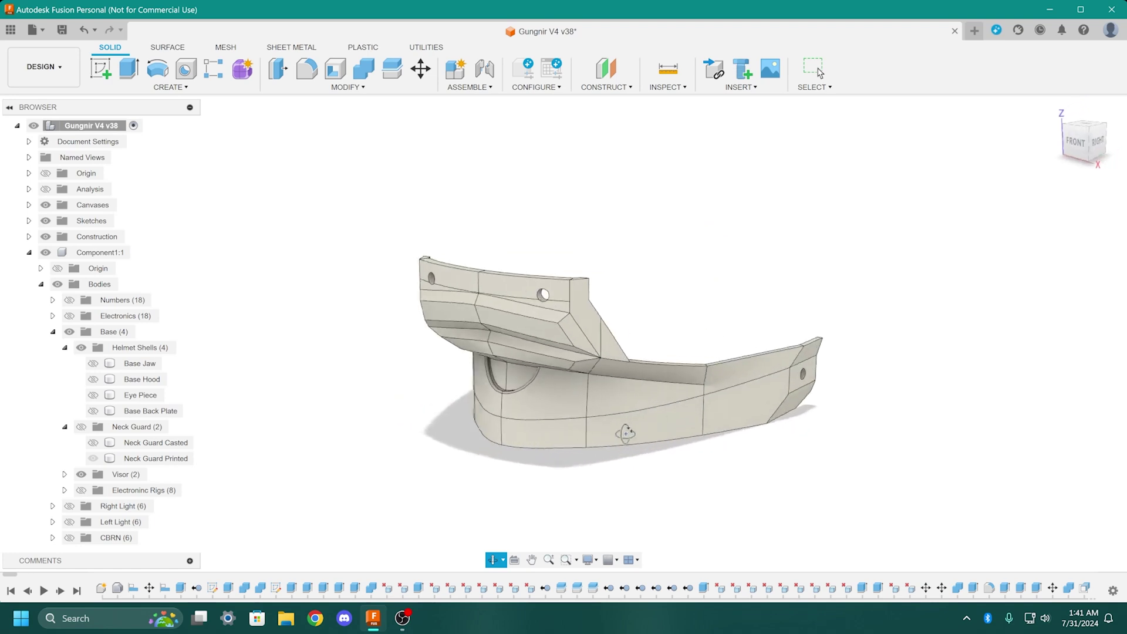
pyautogui.keyDown('shift'); pyautogui.moveTo(535, 439); pyautogui.dragTo(547, 408, button='middle'); pyautogui.keyUp('shift')
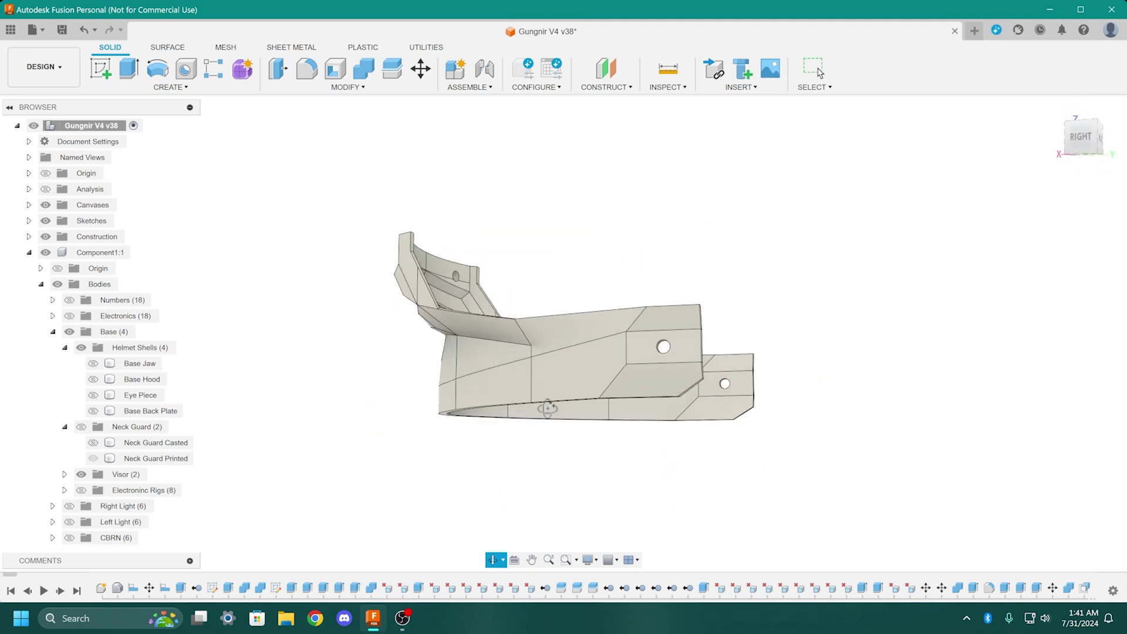
pyautogui.keyDown('shift'); pyautogui.moveTo(698, 418); pyautogui.dragTo(857, 447, button='middle'); pyautogui.keyUp('shift')
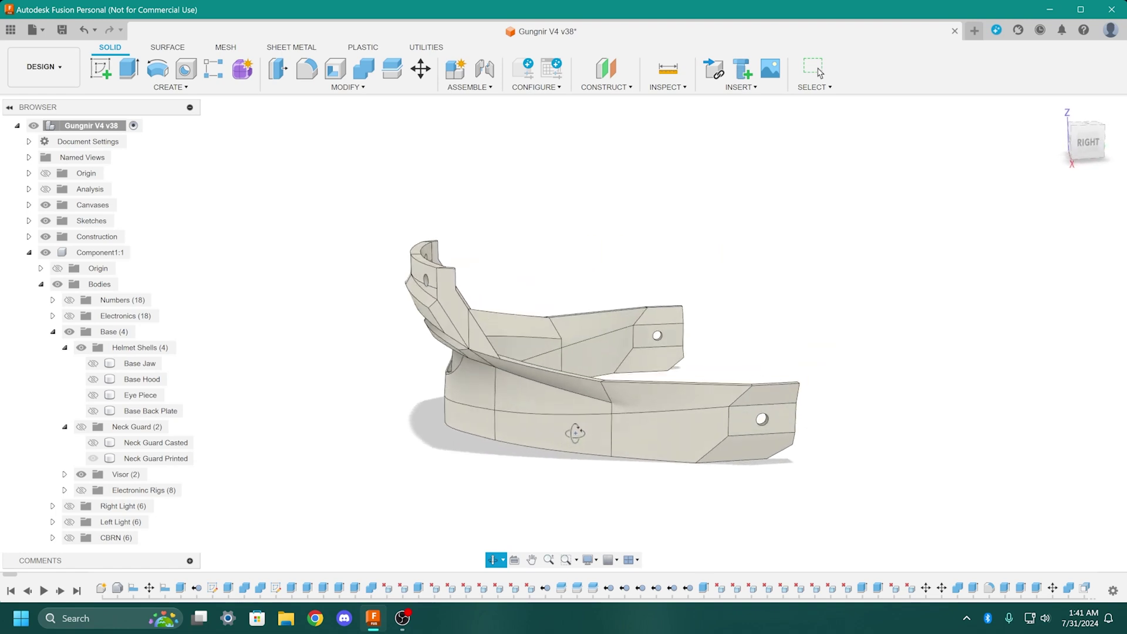
pyautogui.keyDown('shift'); pyautogui.moveTo(717, 427); pyautogui.dragTo(835, 416, button='middle'); pyautogui.keyUp('shift')
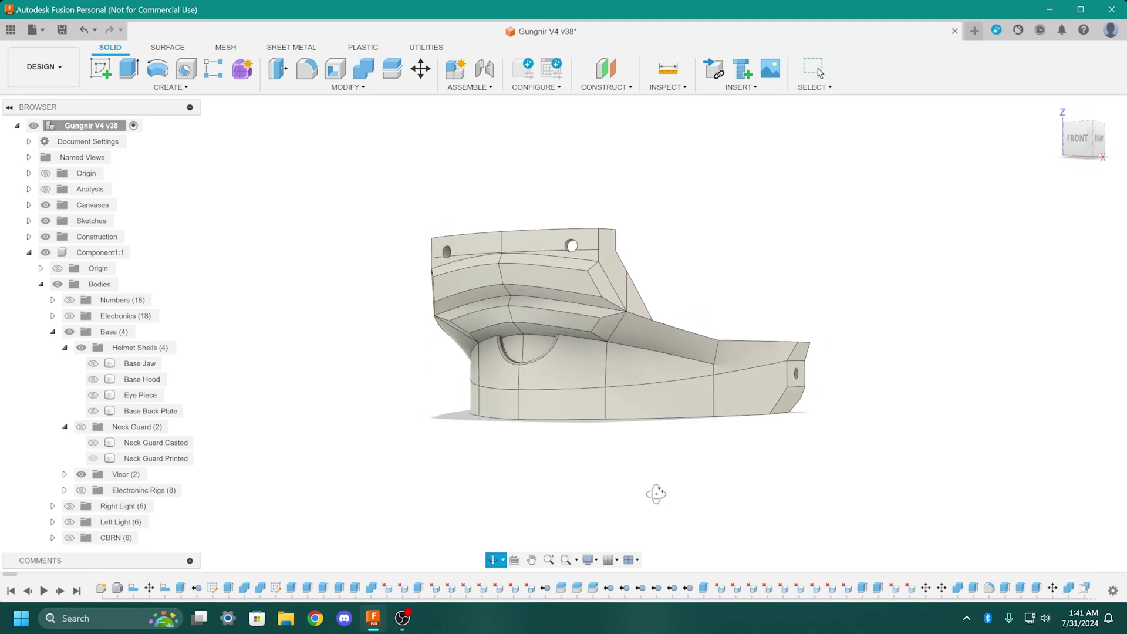
pyautogui.keyDown('shift'); pyautogui.moveTo(655, 493); pyautogui.dragTo(656, 517, button='middle'); pyautogui.keyUp('shift')
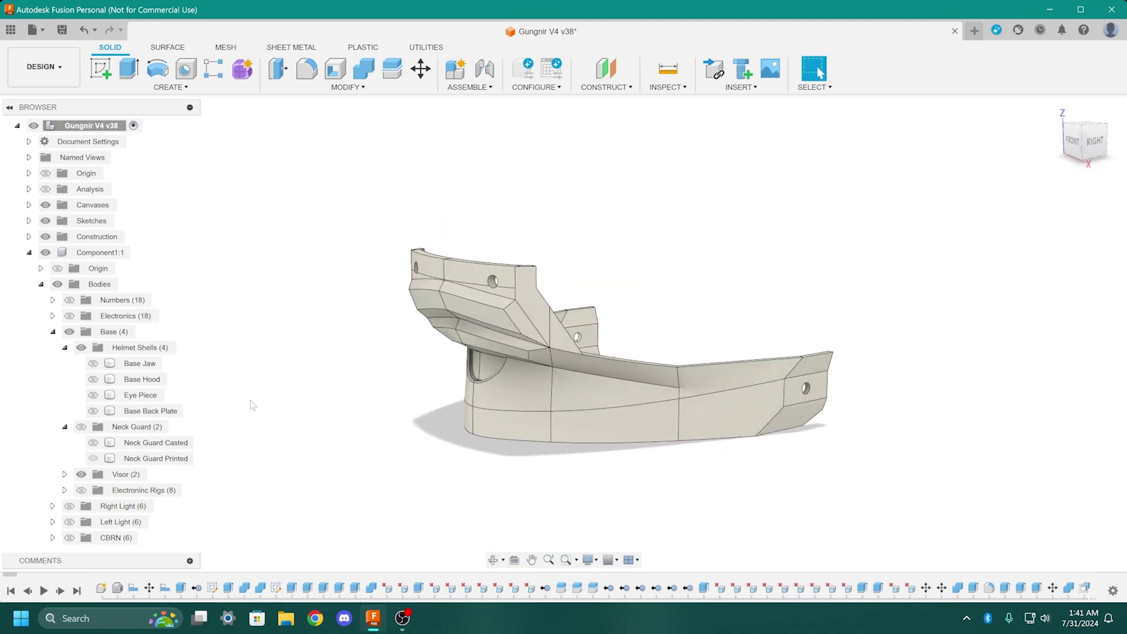
# Expand the Visor folder, display the Visor Buck in place of the Visor Print and examine it from both sides
pyautogui.click(65, 475)
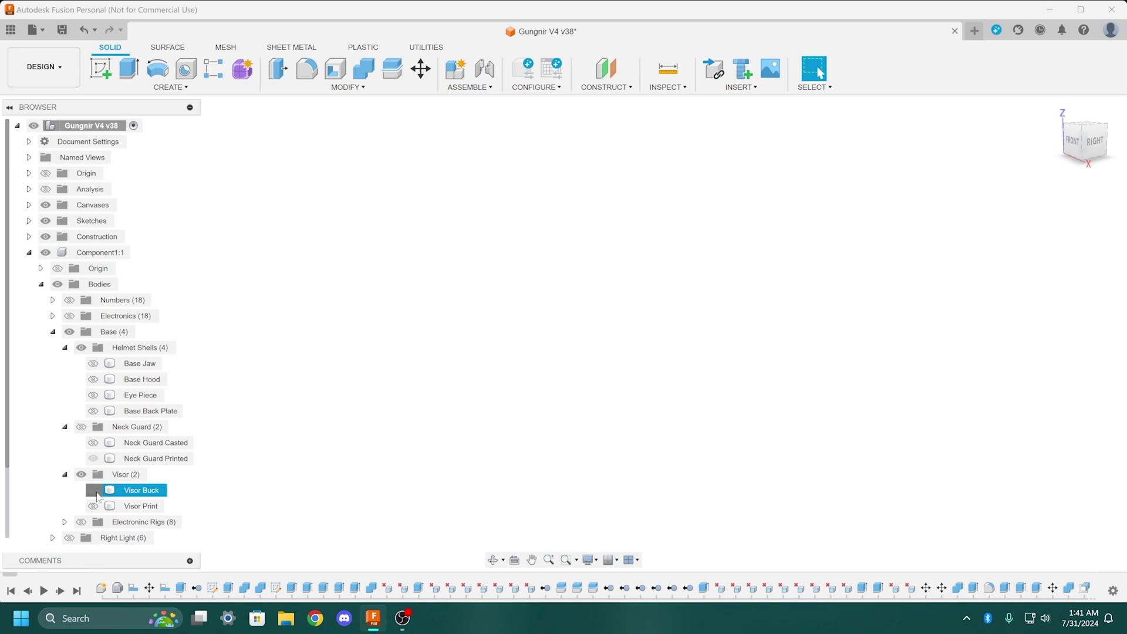
pyautogui.click(92, 490)
pyautogui.keyDown('shift'); pyautogui.moveTo(308, 449); pyautogui.dragTo(635, 262, button='middle'); pyautogui.keyUp('shift')
pyautogui.keyDown('shift'); pyautogui.moveTo(643, 319); pyautogui.dragTo(411, 315, button='middle'); pyautogui.keyUp('shift')
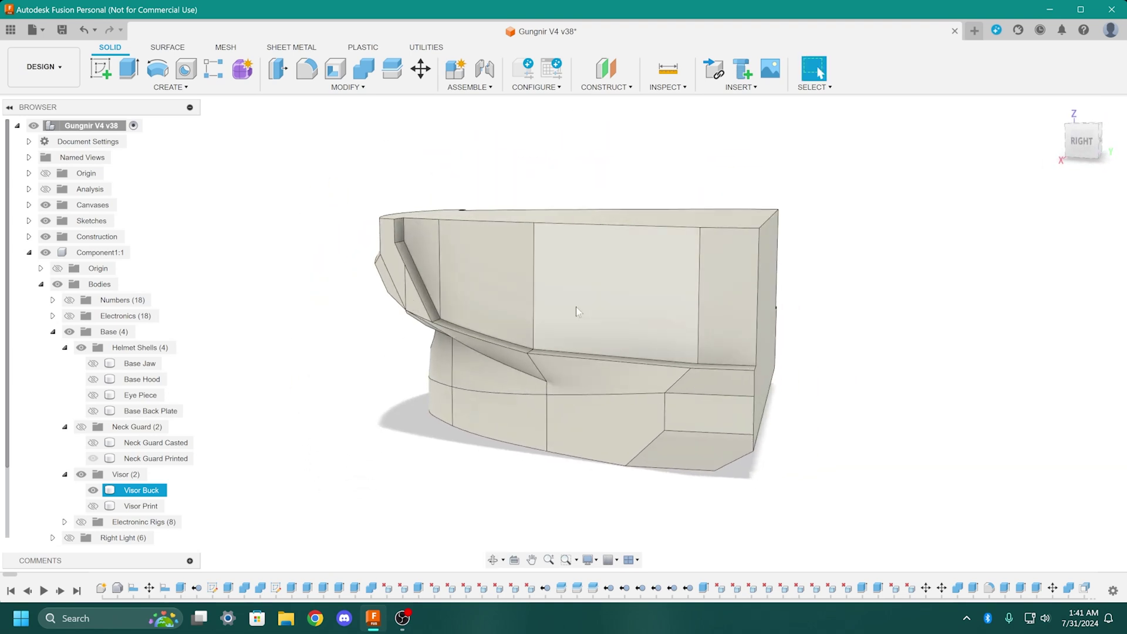
pyautogui.keyDown('shift'); pyautogui.moveTo(576, 311); pyautogui.dragTo(796, 426, button='middle'); pyautogui.keyUp('shift')
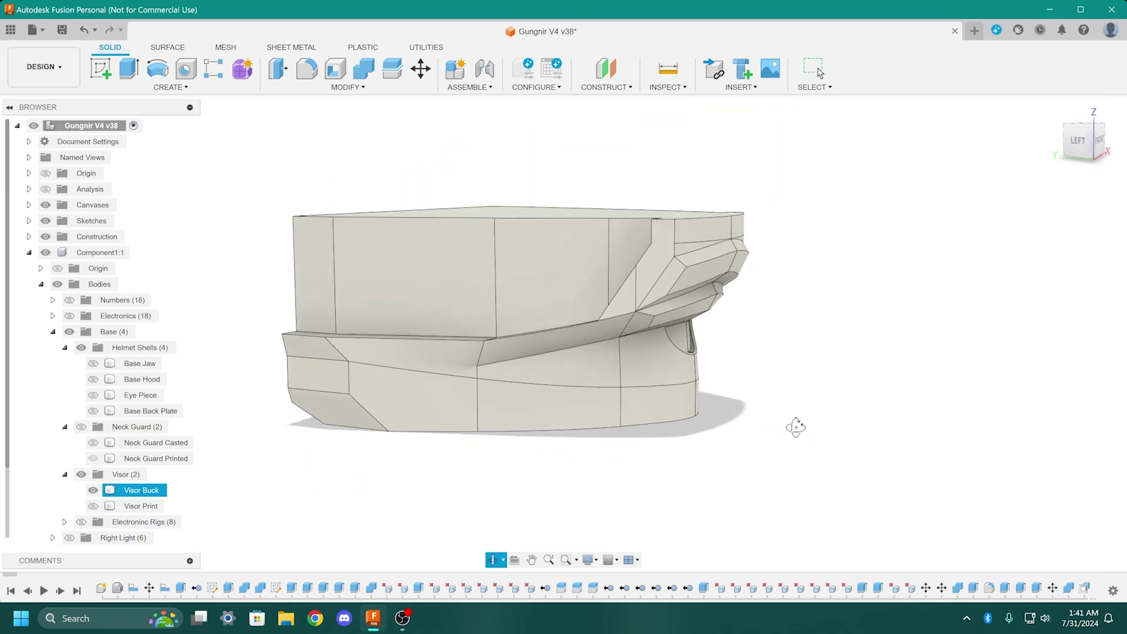
pyautogui.keyDown('shift'); pyautogui.moveTo(581, 448); pyautogui.dragTo(561, 465, button='middle'); pyautogui.keyUp('shift')
pyautogui.keyDown('shift'); pyautogui.moveTo(387, 408); pyautogui.dragTo(339, 396, button='middle'); pyautogui.keyUp('shift')
pyautogui.keyDown('shift'); pyautogui.moveTo(863, 458); pyautogui.dragTo(804, 415, button='middle'); pyautogui.keyUp('shift')
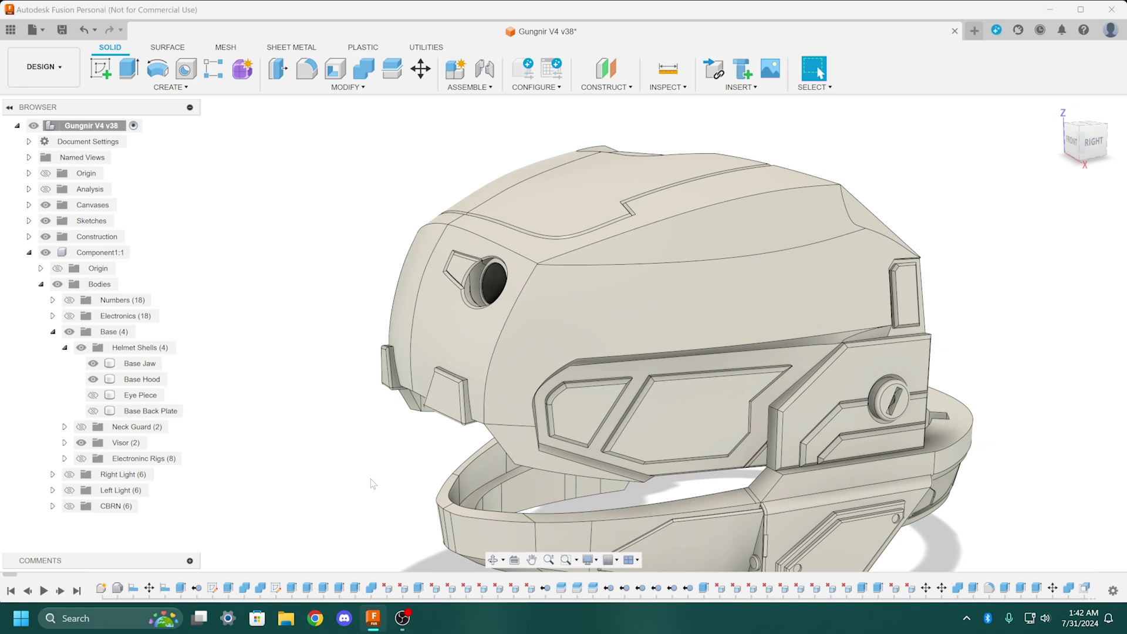
# Show and expand the Electroninc Rigs folder and hide all its bodies from Screen Rig to Fan Tubing Adapter
pyautogui.keyDown('shift'); pyautogui.moveTo(359, 499); pyautogui.dragTo(322, 376, button='middle'); pyautogui.keyUp('shift')
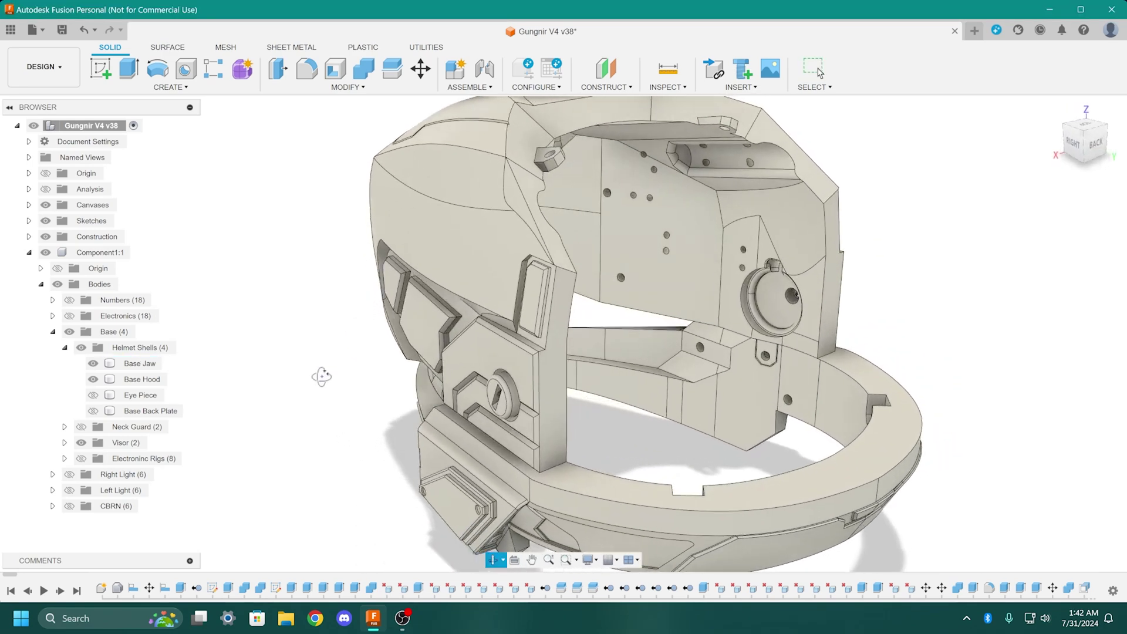
pyautogui.scroll(-2, 291, 438)
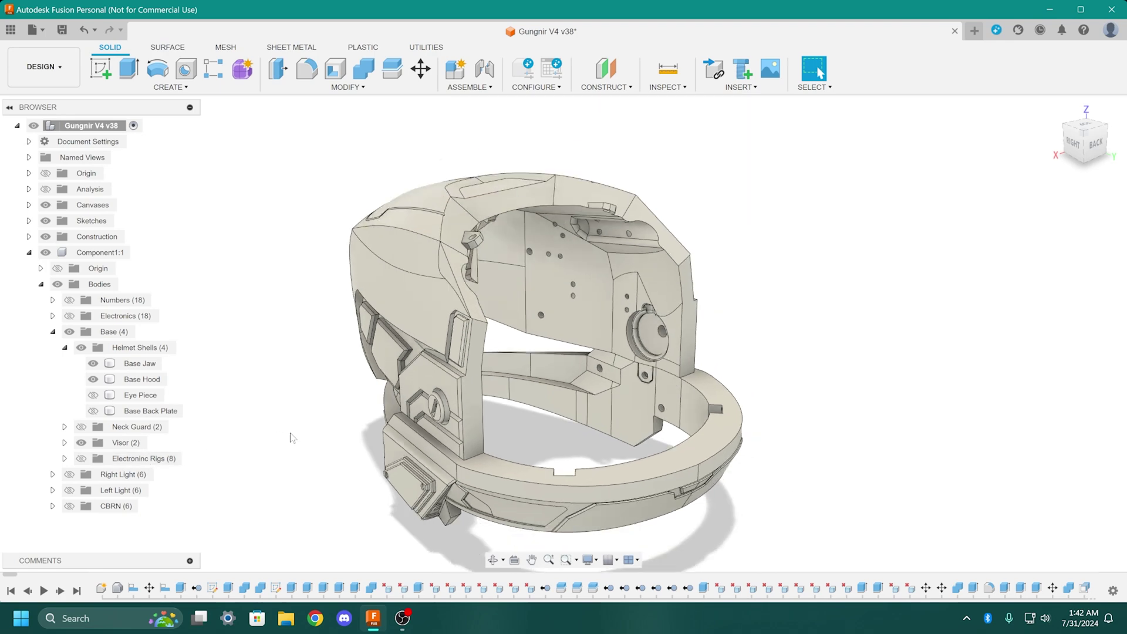
pyautogui.click(81, 458)
pyautogui.click(65, 458)
pyautogui.scroll(-2, 65, 459)
pyautogui.click(133, 268)
pyautogui.keyDown('shift'); pyautogui.moveTo(364, 364); pyautogui.dragTo(396, 481, button='middle'); pyautogui.keyUp('shift')
pyautogui.moveTo(93, 379); pyautogui.dragTo(92, 490)
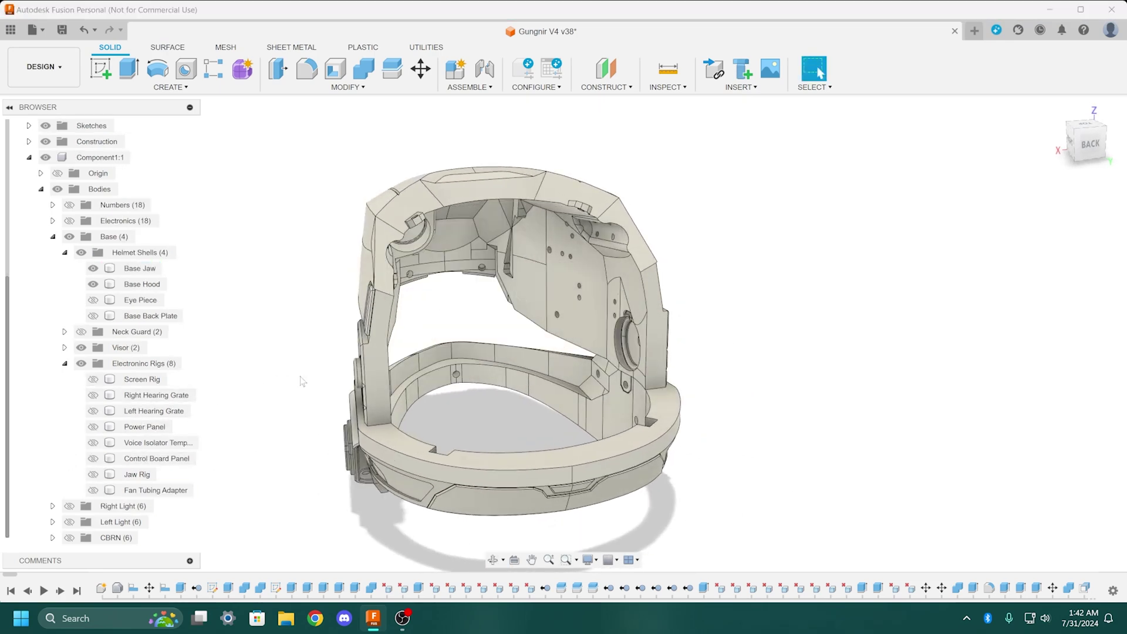
# Display the Screen Rig inside the helmet and view how it sits in the hood from behind
pyautogui.scroll(3, 563, 411)
pyautogui.keyDown('shift'); pyautogui.moveTo(585, 446); pyautogui.dragTo(572, 460, button='middle'); pyautogui.keyUp('shift')
pyautogui.moveTo(454, 397); pyautogui.dragTo(471, 467, button='middle')
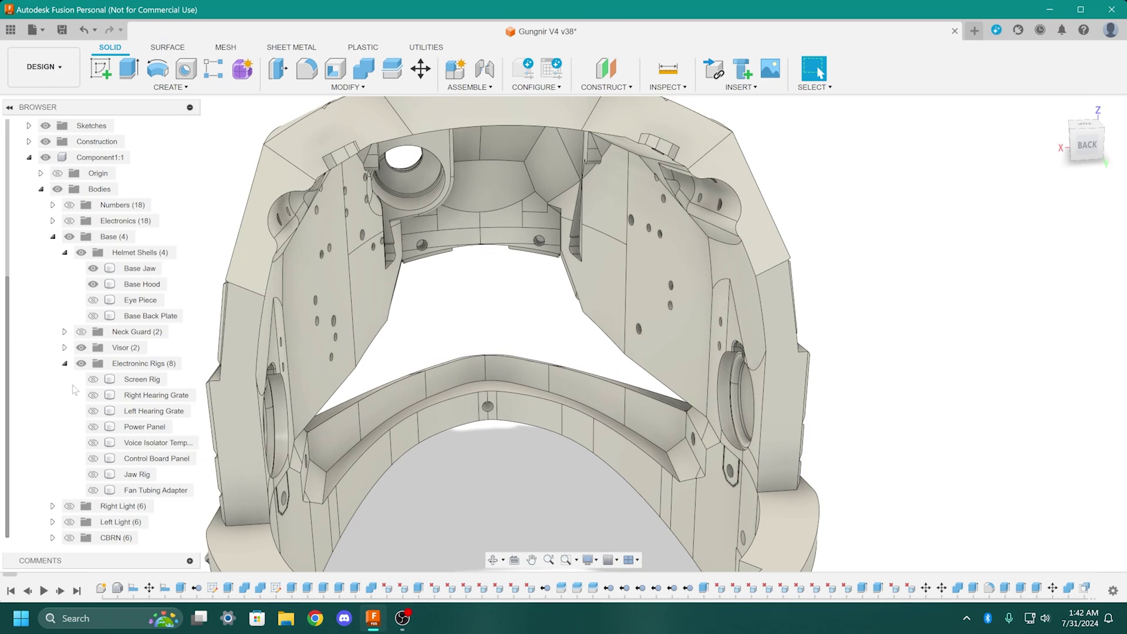
pyautogui.click(93, 379)
pyautogui.moveTo(511, 332)
pyautogui.keyDown('shift'); pyautogui.mouseDown(button='middle')
pyautogui.moveTo(536, 317)
pyautogui.moveTo(526, 322)
pyautogui.mouseUp(button='middle'); pyautogui.keyUp('shift')
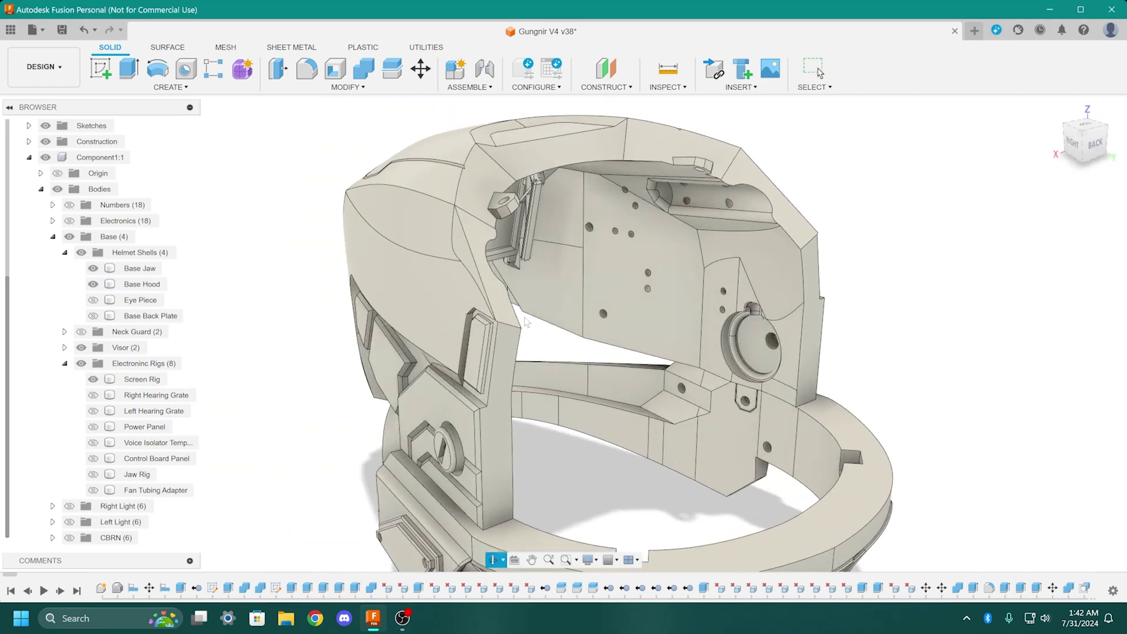
# Hide the Base Hood and examine the Screen Rig's front housing, frame and cross-braced side arms up close
pyautogui.click(93, 284)
pyautogui.keyDown('shift'); pyautogui.moveTo(376, 311); pyautogui.dragTo(472, 311, button='middle'); pyautogui.keyUp('shift')
pyautogui.scroll(3, 472, 311)
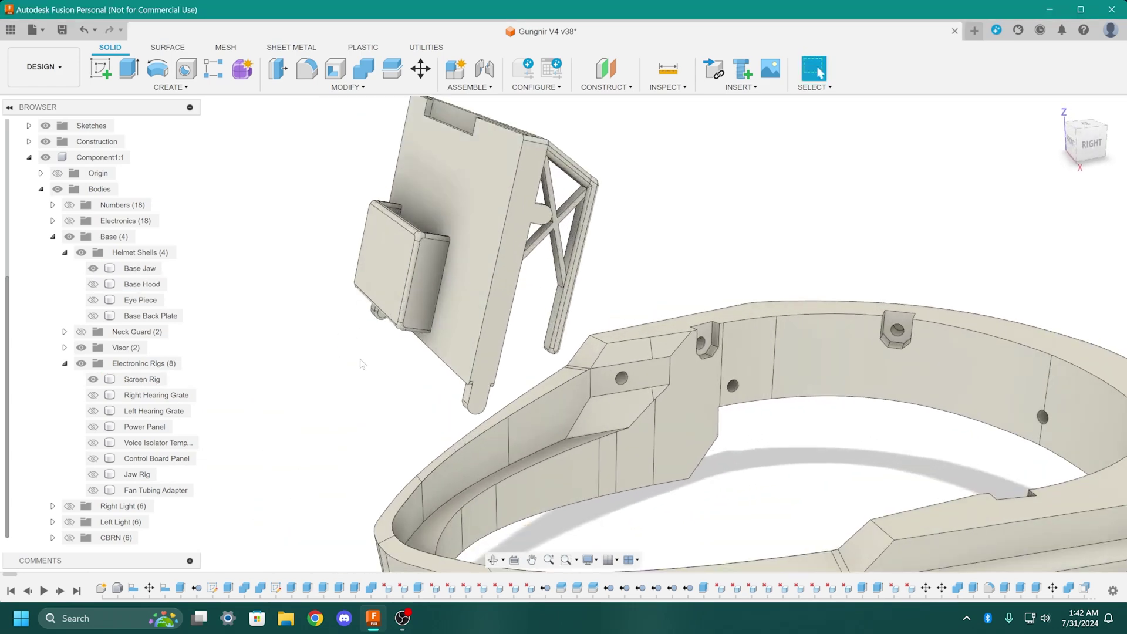
pyautogui.keyDown('shift'); pyautogui.moveTo(362, 364); pyautogui.dragTo(524, 390, button='middle'); pyautogui.keyUp('shift')
pyautogui.scroll(3, 671, 346)
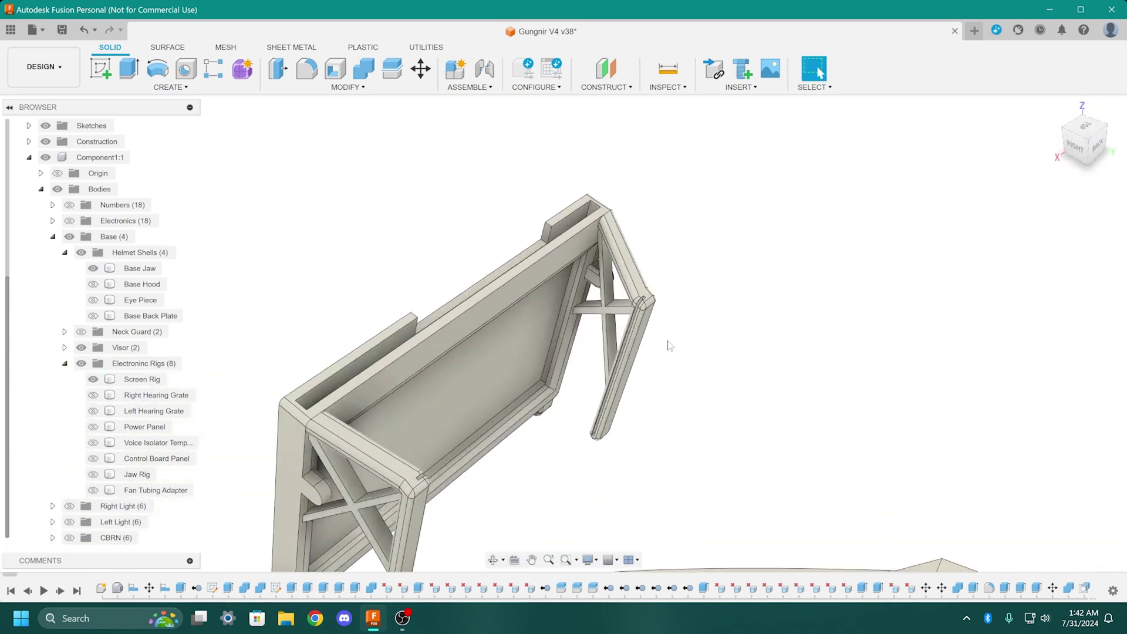
pyautogui.scroll(1, 669, 345)
pyautogui.scroll(-2, 677, 381)
pyautogui.moveTo(677, 381); pyautogui.dragTo(670, 252, button='middle')
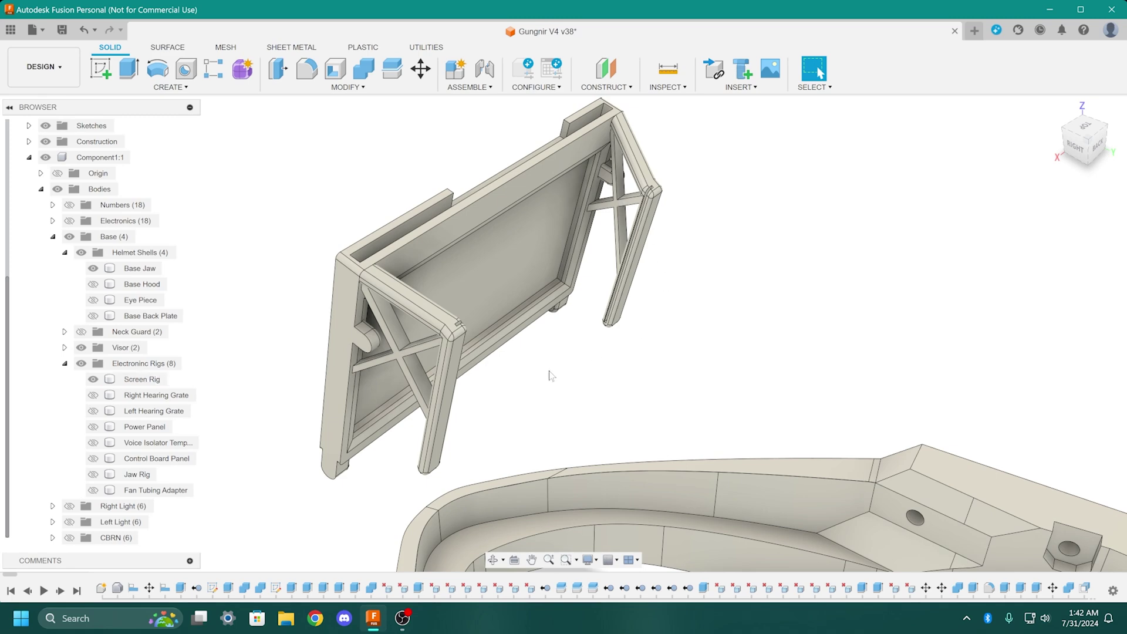
# View the Screen Rig from behind and the sides, and display the Base Hood around it in place of the Base Jaw
pyautogui.keyDown('shift'); pyautogui.moveTo(551, 376); pyautogui.dragTo(526, 370, button='middle'); pyautogui.keyUp('shift')
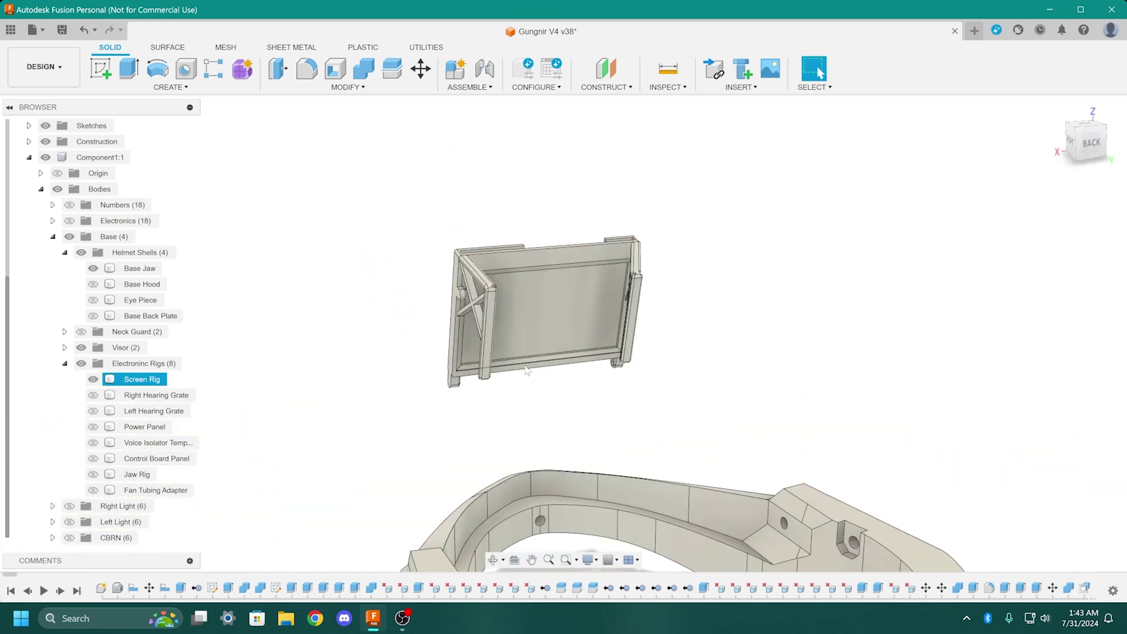
pyautogui.keyDown('shift'); pyautogui.moveTo(396, 345); pyautogui.dragTo(468, 487, button='middle'); pyautogui.keyUp('shift')
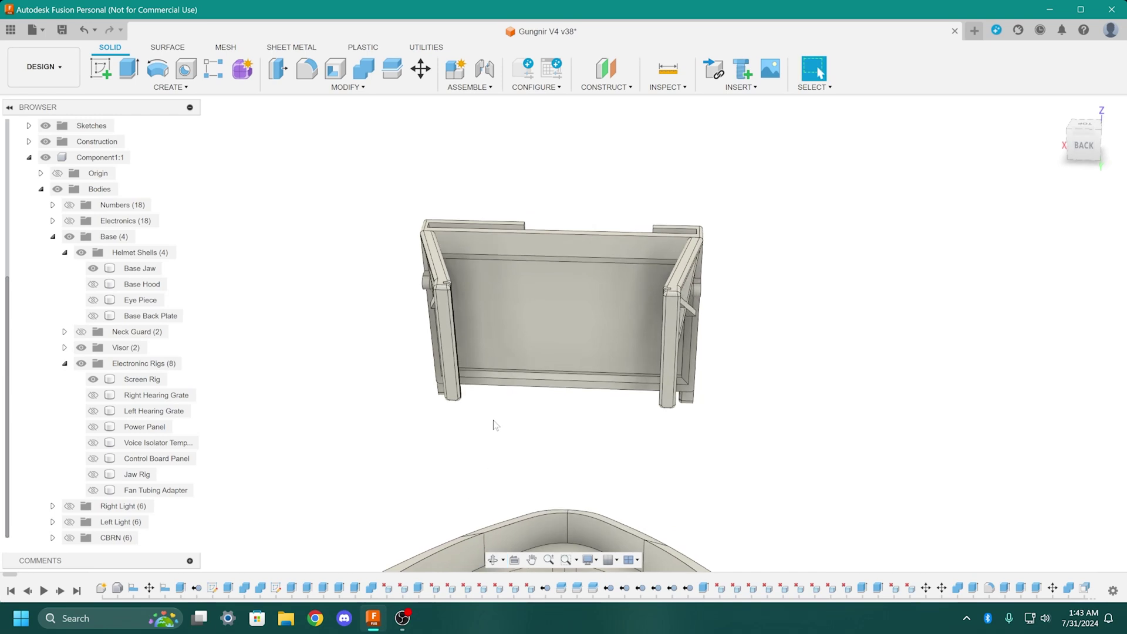
pyautogui.keyDown('shift'); pyautogui.moveTo(627, 403); pyautogui.dragTo(740, 378, button='middle'); pyautogui.keyUp('shift')
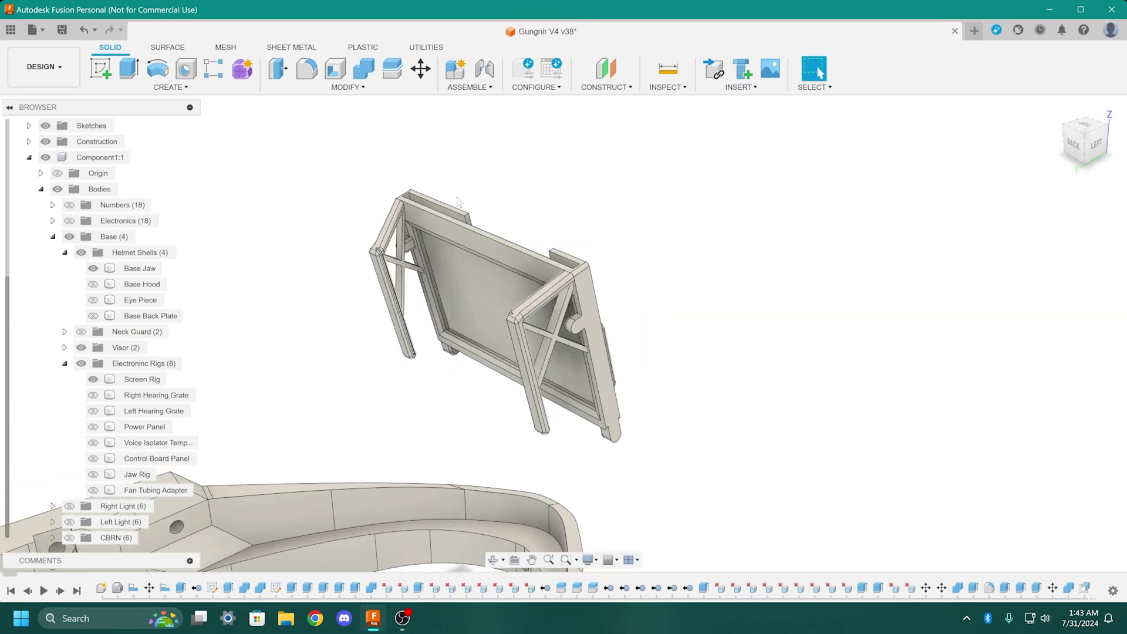
pyautogui.keyDown('shift'); pyautogui.moveTo(450, 231); pyautogui.dragTo(572, 382, button='middle'); pyautogui.keyUp('shift')
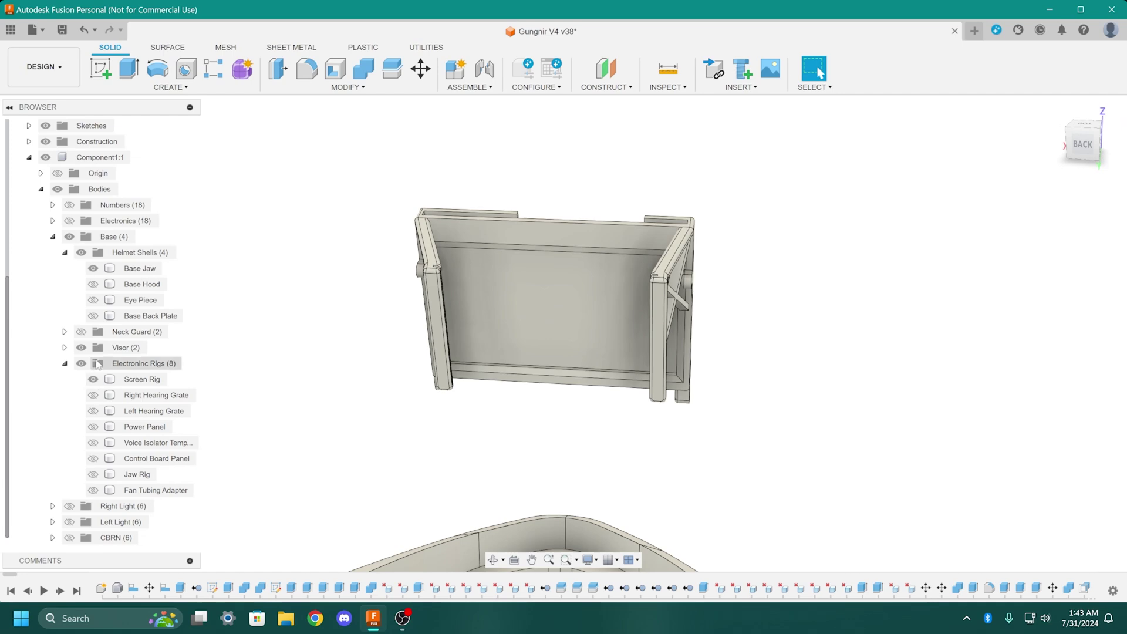
pyautogui.click(93, 284)
pyautogui.keyDown('shift'); pyautogui.moveTo(528, 382); pyautogui.dragTo(561, 470, button='middle'); pyautogui.keyUp('shift')
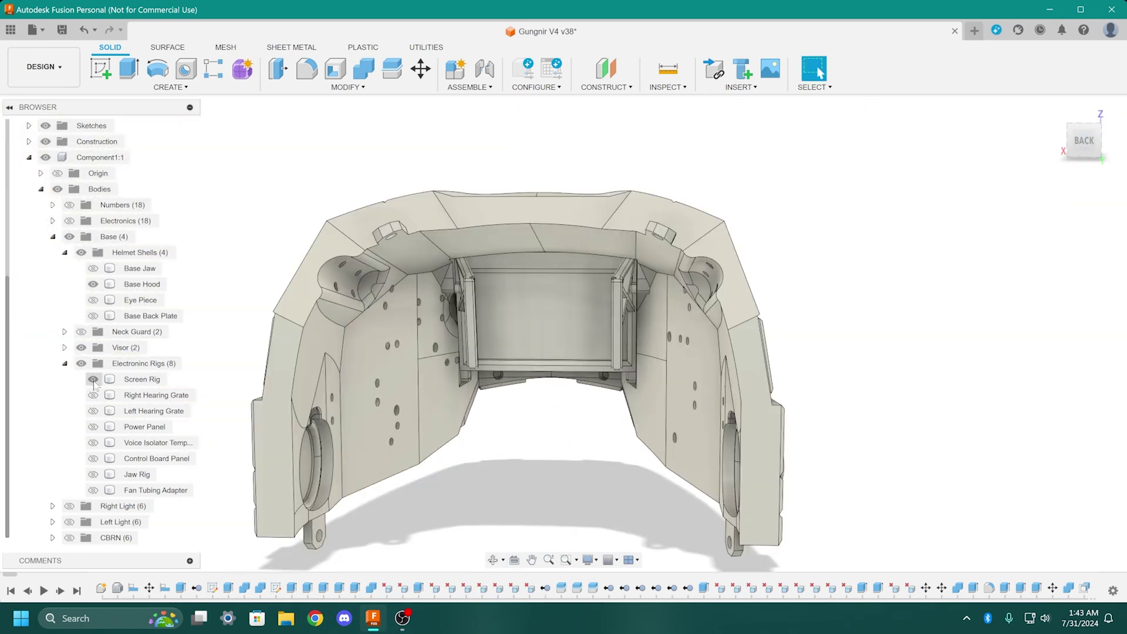
# Display the Right Hearing Grate in place of the Screen Rig and inspect its seat inside the hood up close
pyautogui.click(92, 380)
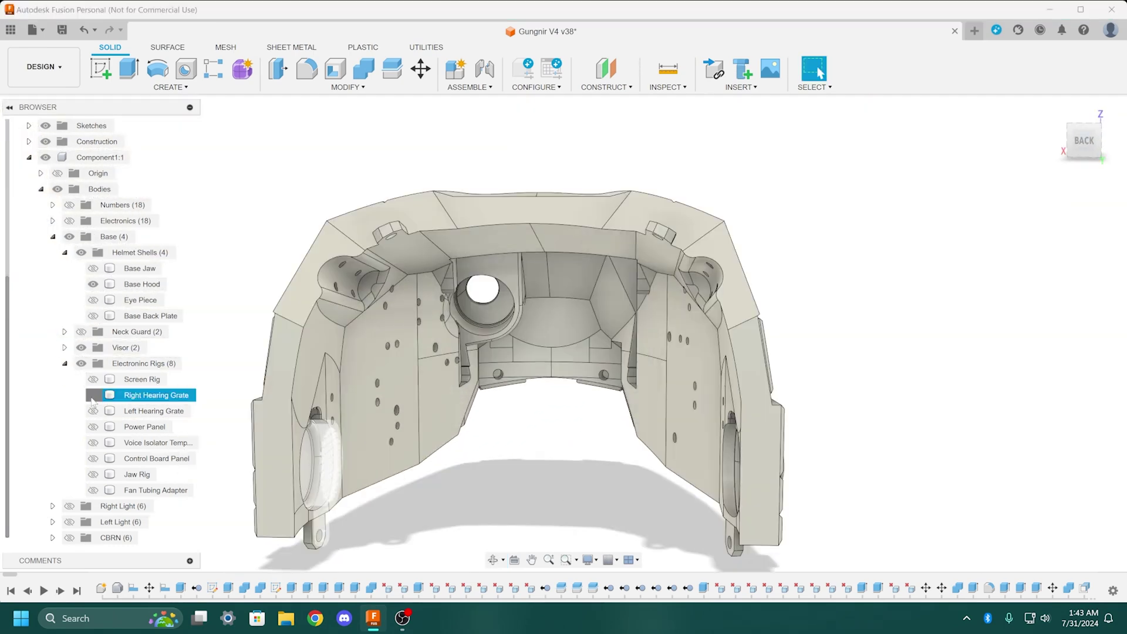
pyautogui.scroll(3, 697, 453)
pyautogui.keyDown('shift'); pyautogui.moveTo(659, 523); pyautogui.dragTo(775, 493, button='middle'); pyautogui.keyUp('shift')
pyautogui.moveTo(860, 455); pyautogui.dragTo(387, 405, button='middle')
pyautogui.scroll(4, 659, 362)
pyautogui.scroll(3, 769, 448)
pyautogui.scroll(-3, 676, 387)
pyautogui.moveTo(387, 404); pyautogui.dragTo(559, 451, button='middle')
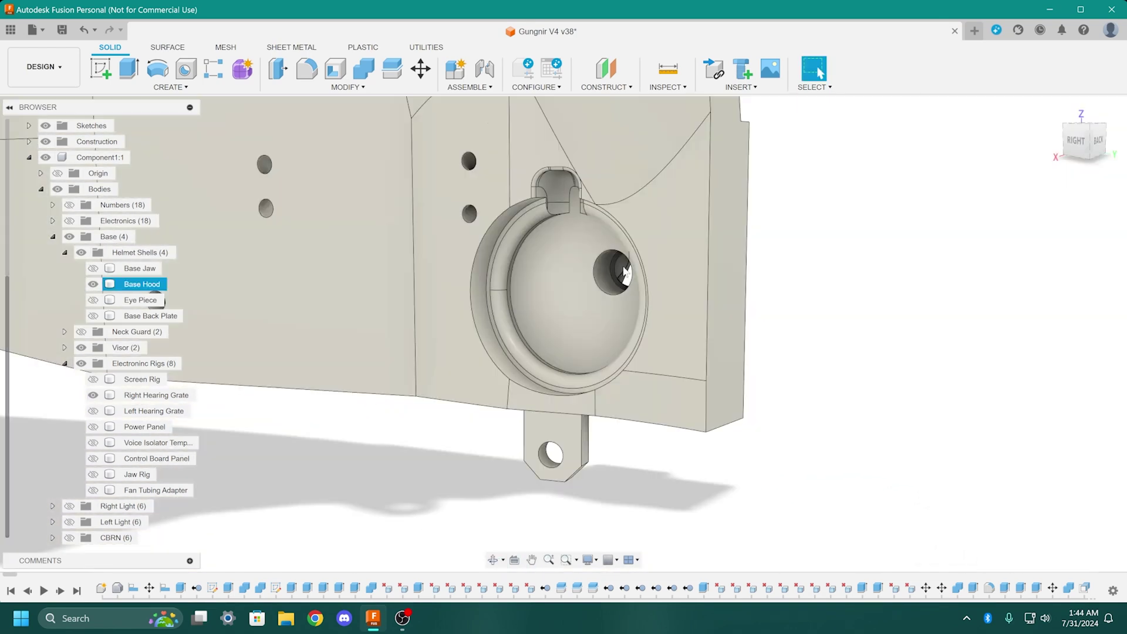
# Display the Left Hearing Grate alongside the right one and inspect its grille and seat inside the Base Hood
pyautogui.scroll(-1, 579, 319)
pyautogui.keyDown('shift'); pyautogui.moveTo(579, 319); pyautogui.dragTo(672, 399, button='middle'); pyautogui.keyUp('shift')
pyautogui.scroll(-3, 762, 401)
pyautogui.scroll(3, 672, 399)
pyautogui.click(93, 411)
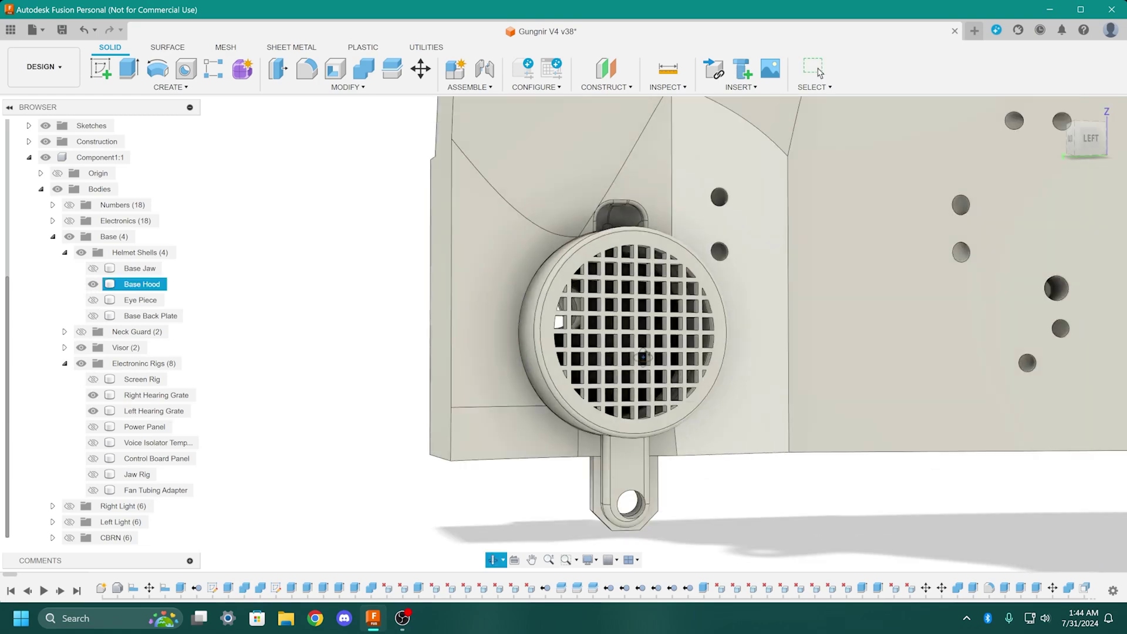
pyautogui.keyDown('shift'); pyautogui.moveTo(651, 305); pyautogui.dragTo(641, 323, button='middle'); pyautogui.keyUp('shift')
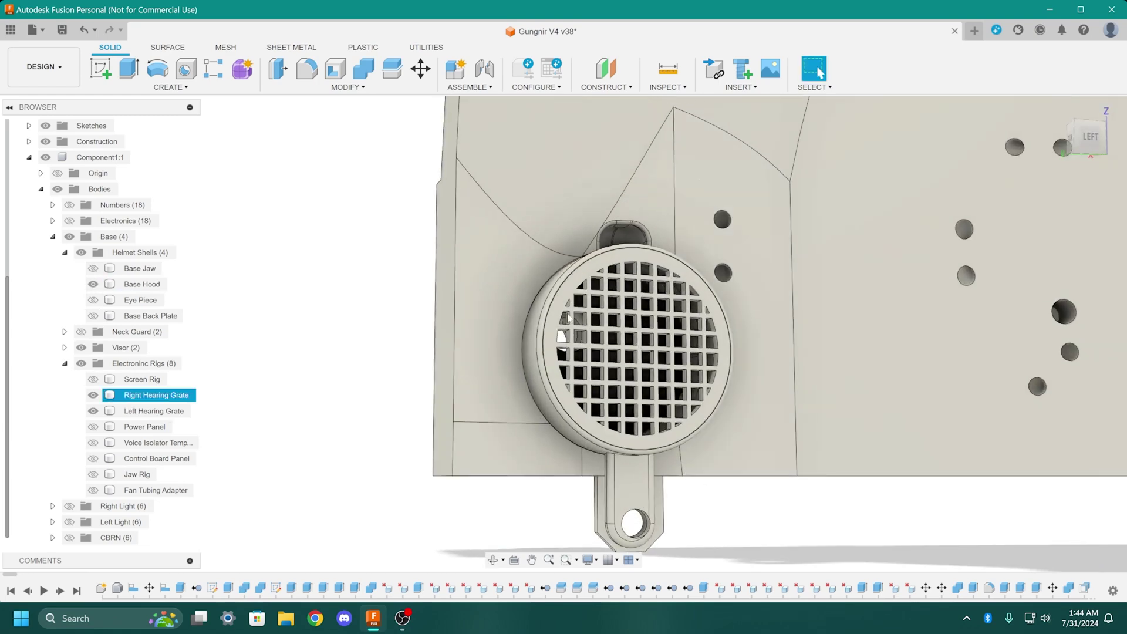
pyautogui.keyDown('shift'); pyautogui.moveTo(567, 317); pyautogui.dragTo(538, 240, button='middle'); pyautogui.keyUp('shift')
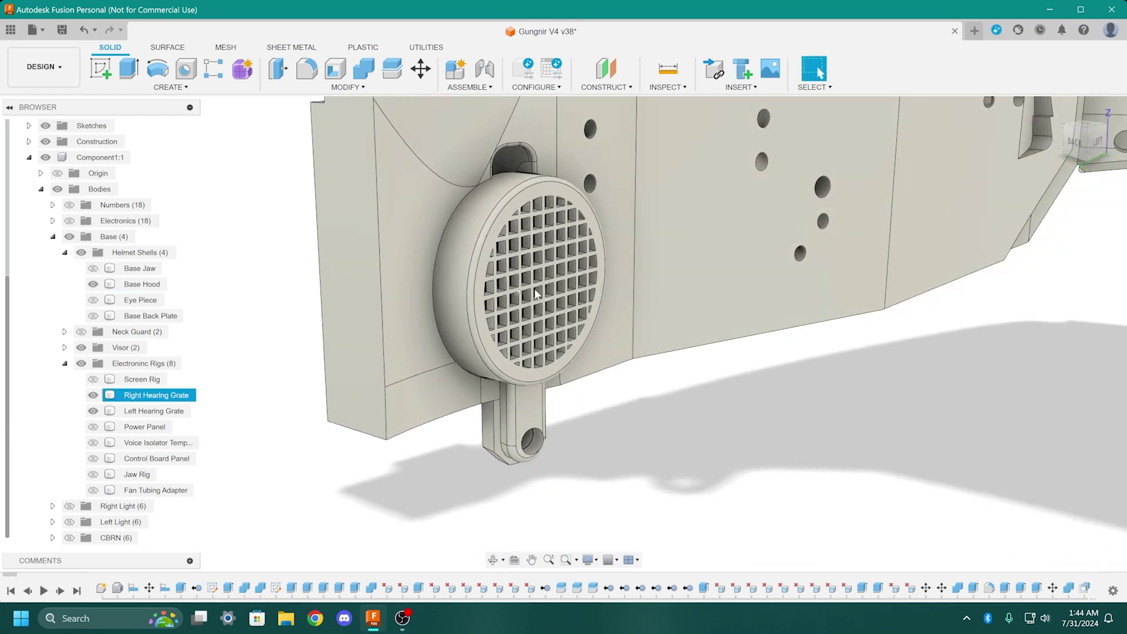
pyautogui.scroll(-2, 660, 386)
pyautogui.moveTo(660, 385)
pyautogui.keyDown('shift'); pyautogui.mouseDown(button='middle')
pyautogui.moveTo(747, 440)
pyautogui.moveTo(677, 390)
pyautogui.mouseUp(button='middle'); pyautogui.keyUp('shift')
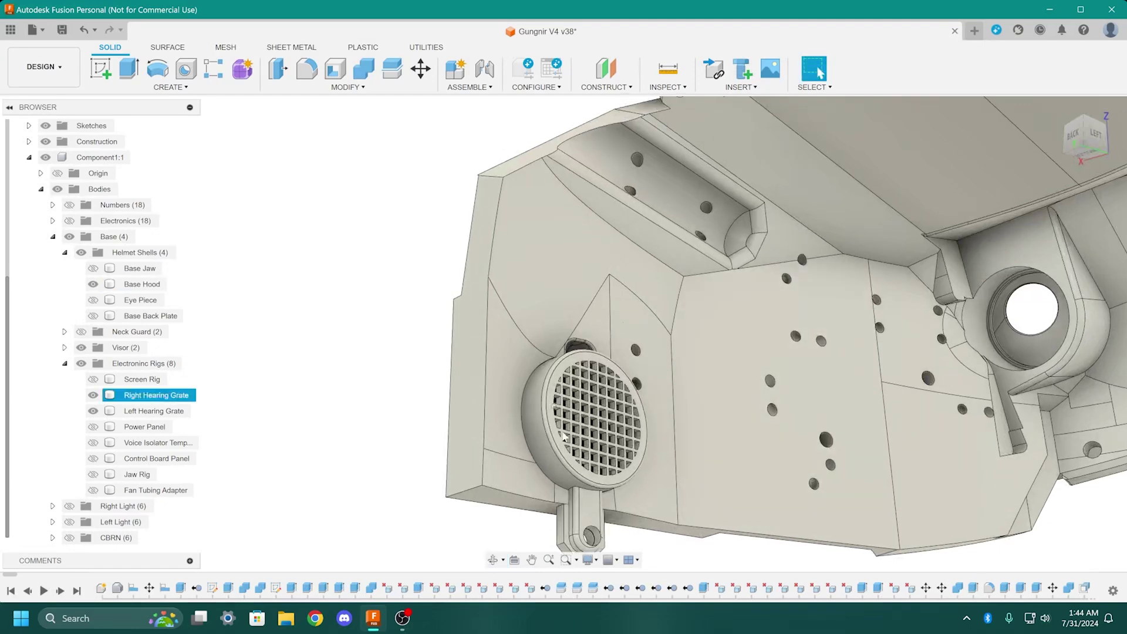
# Examine the notch above the hearing grate and the mounting tab below it from behind the hood
pyautogui.click(575, 364)
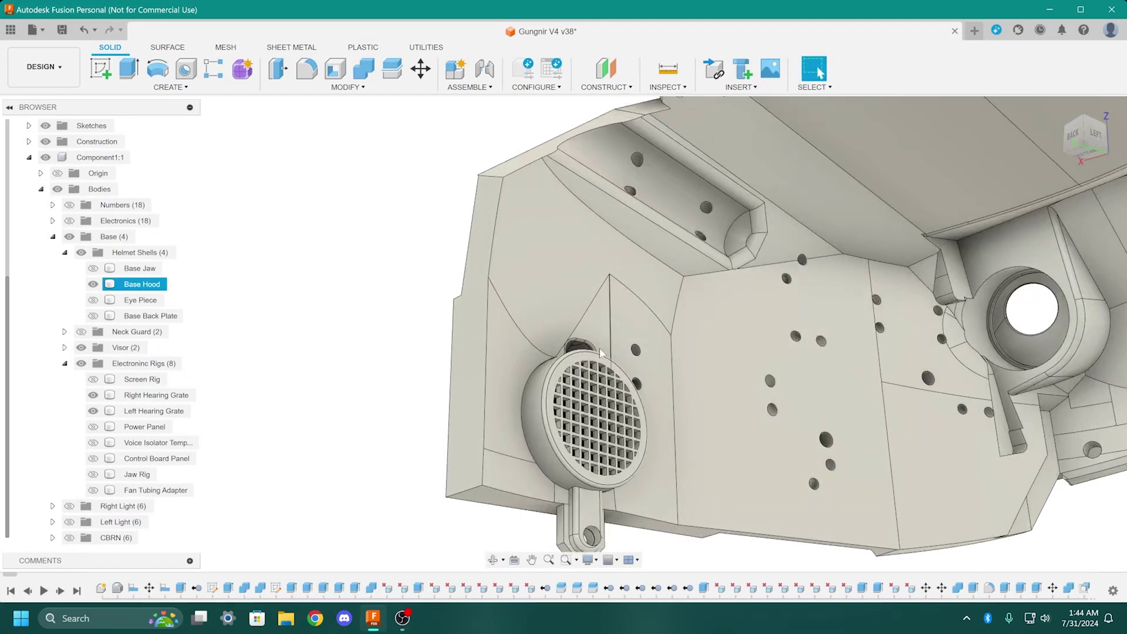
pyautogui.click(553, 367)
pyautogui.scroll(-3, 546, 456)
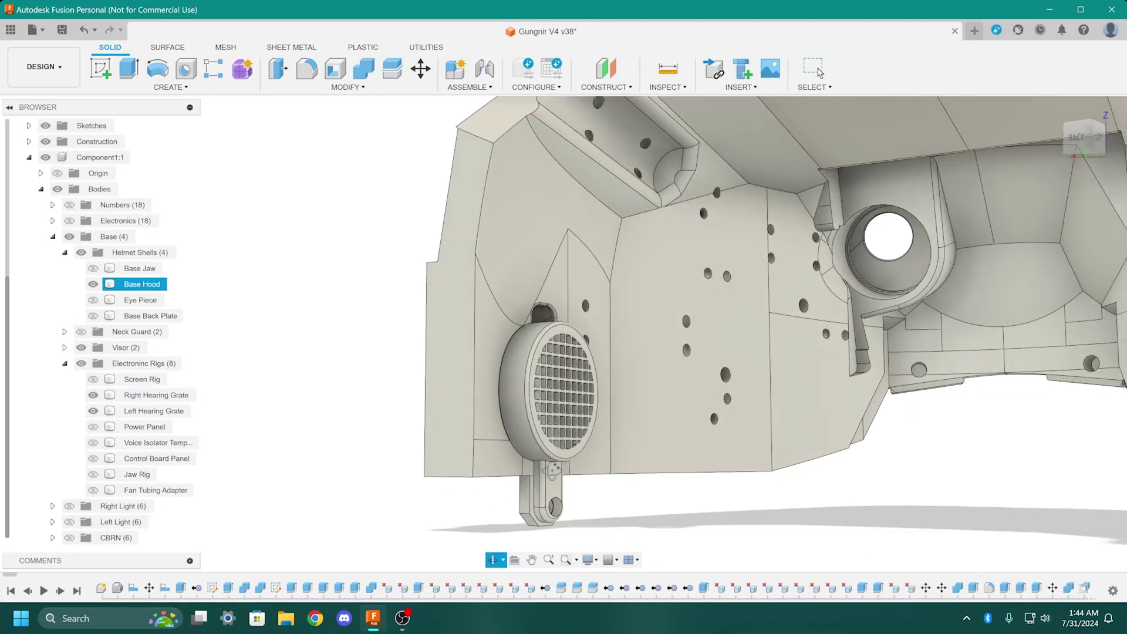
pyautogui.keyDown('shift'); pyautogui.moveTo(546, 456); pyautogui.dragTo(619, 490, button='middle'); pyautogui.keyUp('shift')
pyautogui.scroll(3, 619, 491)
pyautogui.click(475, 477)
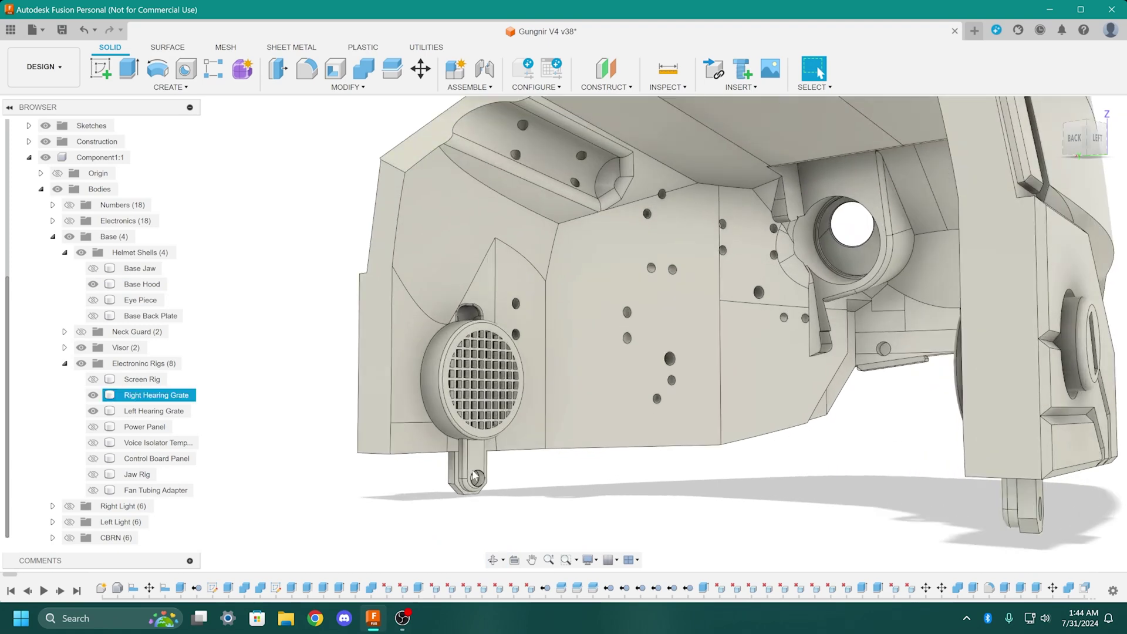
# Hide the hearing grates, view the Power Panel briefly, and display the Voice Isolator template in the hood instead
pyautogui.click(93, 427)
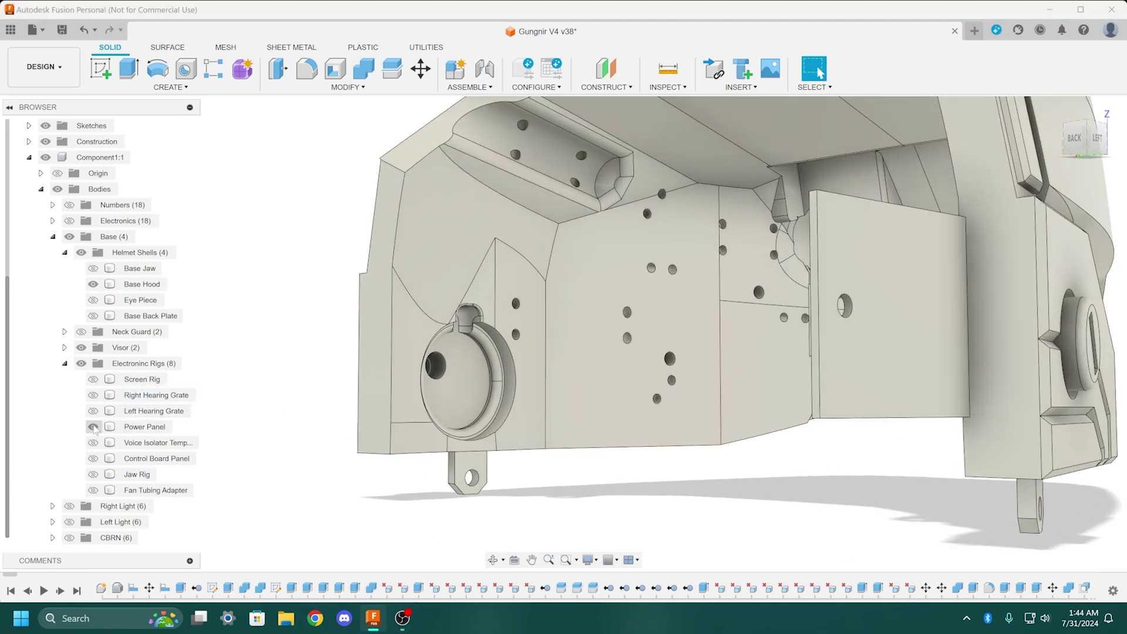
pyautogui.click(93, 426)
pyautogui.click(93, 443)
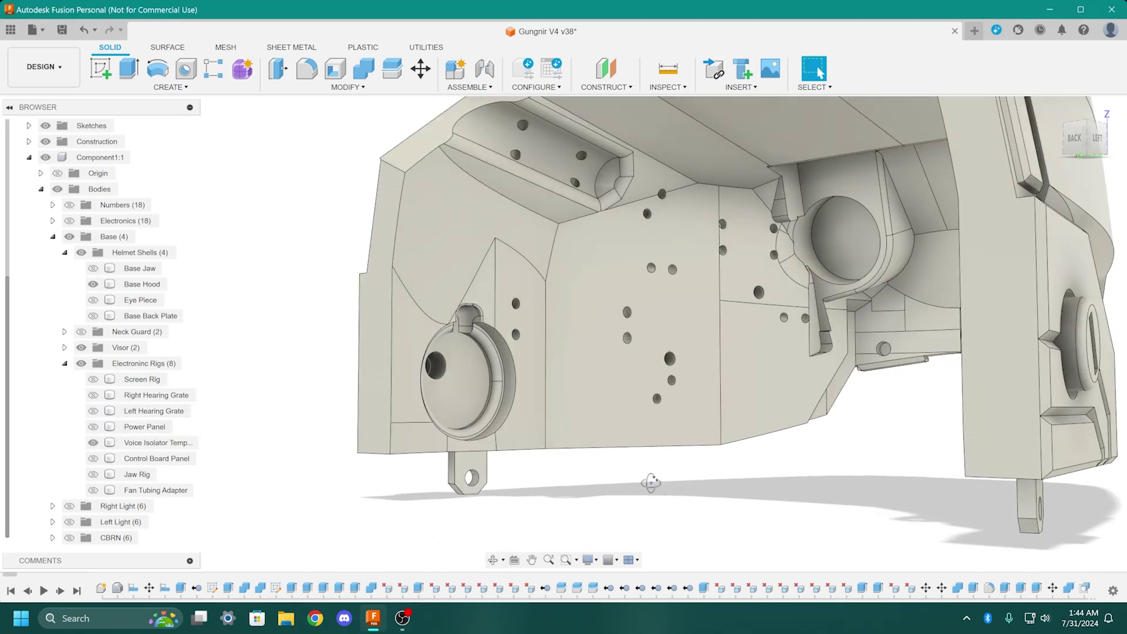
pyautogui.keyDown('shift'); pyautogui.moveTo(650, 482); pyautogui.dragTo(269, 365, button='middle'); pyautogui.keyUp('shift')
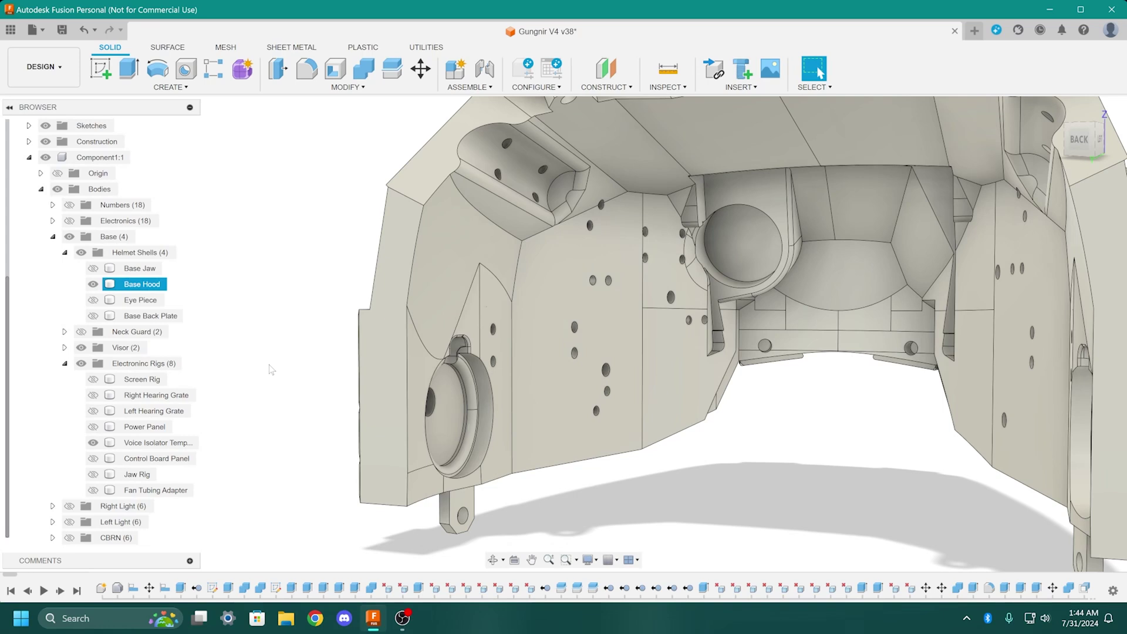
# Hide the Base Hood and view the Voice Isolator template disc on its own from the front and side
pyautogui.click(93, 284)
pyautogui.keyDown('shift'); pyautogui.moveTo(375, 352); pyautogui.dragTo(622, 383, button='middle'); pyautogui.keyUp('shift')
pyautogui.scroll(3, 610, 384)
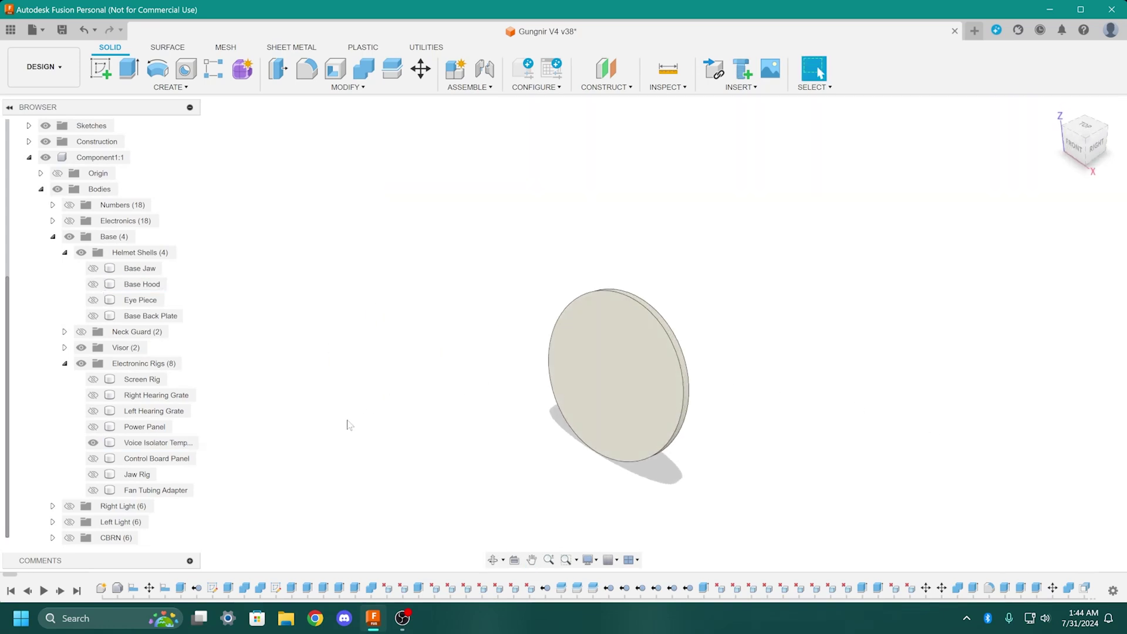
pyautogui.keyDown('shift'); pyautogui.moveTo(614, 448); pyautogui.dragTo(340, 438, button='middle'); pyautogui.keyUp('shift')
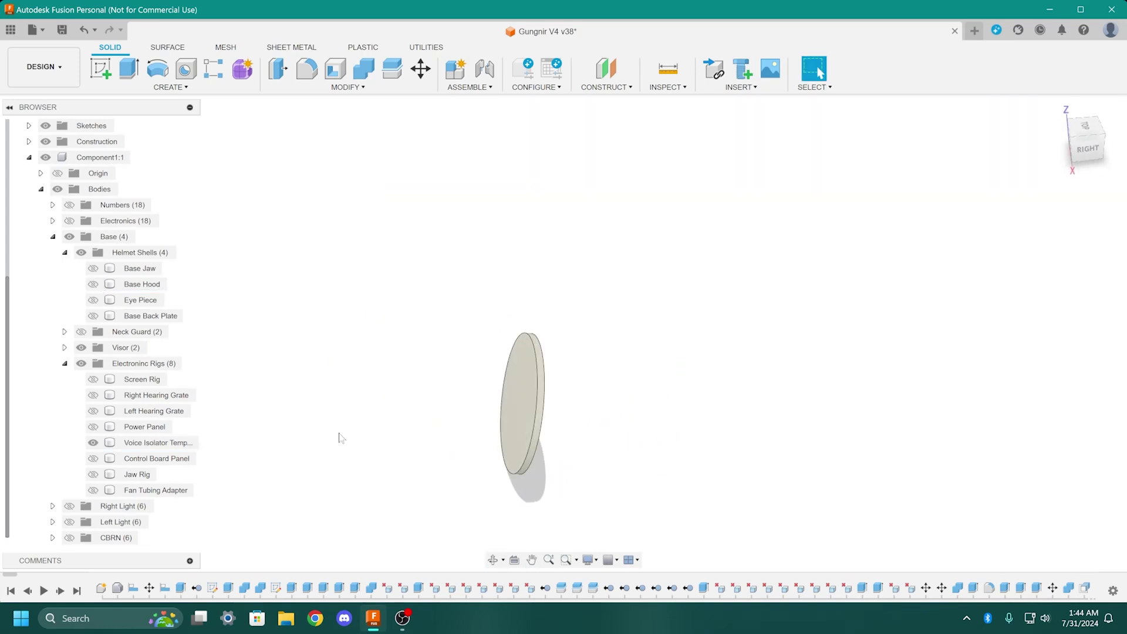
# Display the Base Hood in place of the Voice Isolator template and inspect its round front opening from outside and inside
pyautogui.click(93, 443)
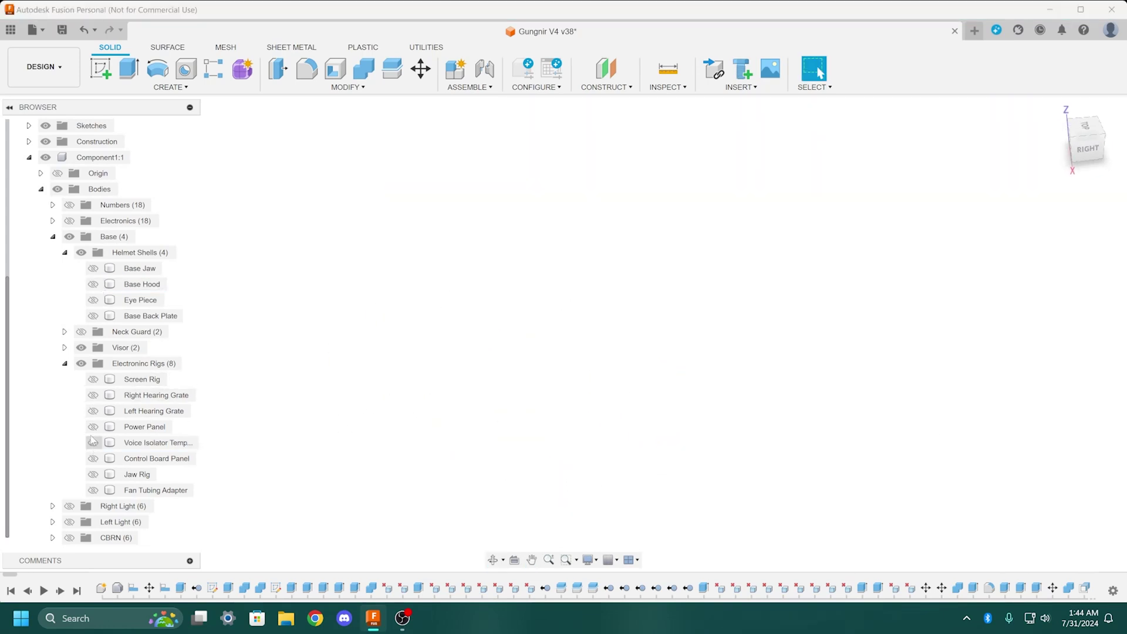
pyautogui.click(94, 284)
pyautogui.scroll(-3, 474, 408)
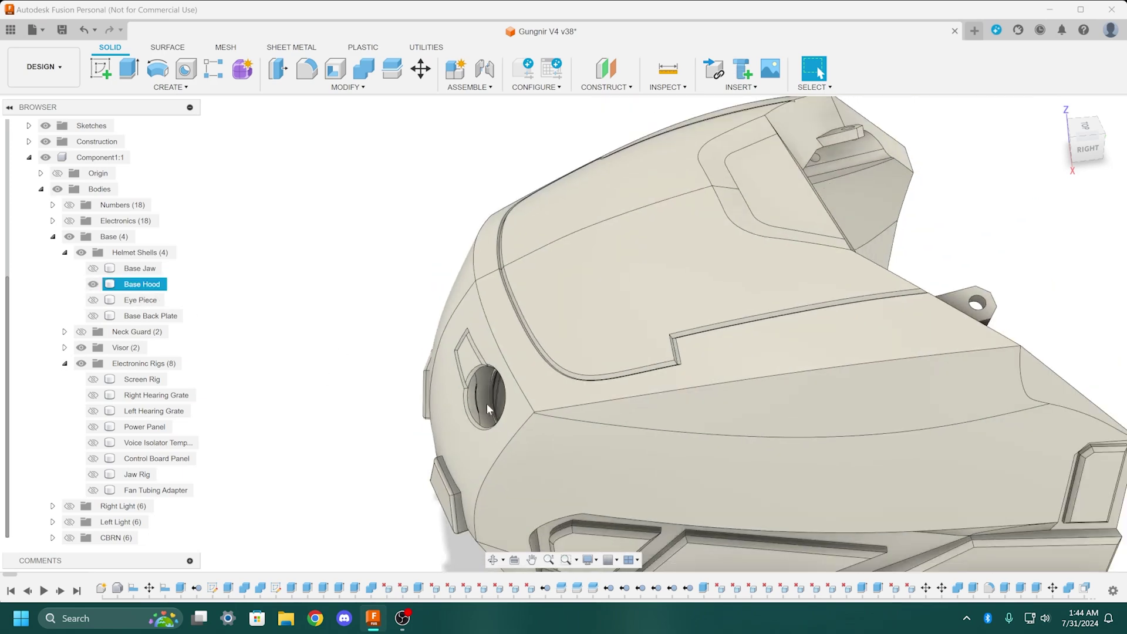
pyautogui.keyDown('shift'); pyautogui.moveTo(474, 408); pyautogui.dragTo(443, 334, button='middle'); pyautogui.keyUp('shift')
pyautogui.scroll(5, 443, 333)
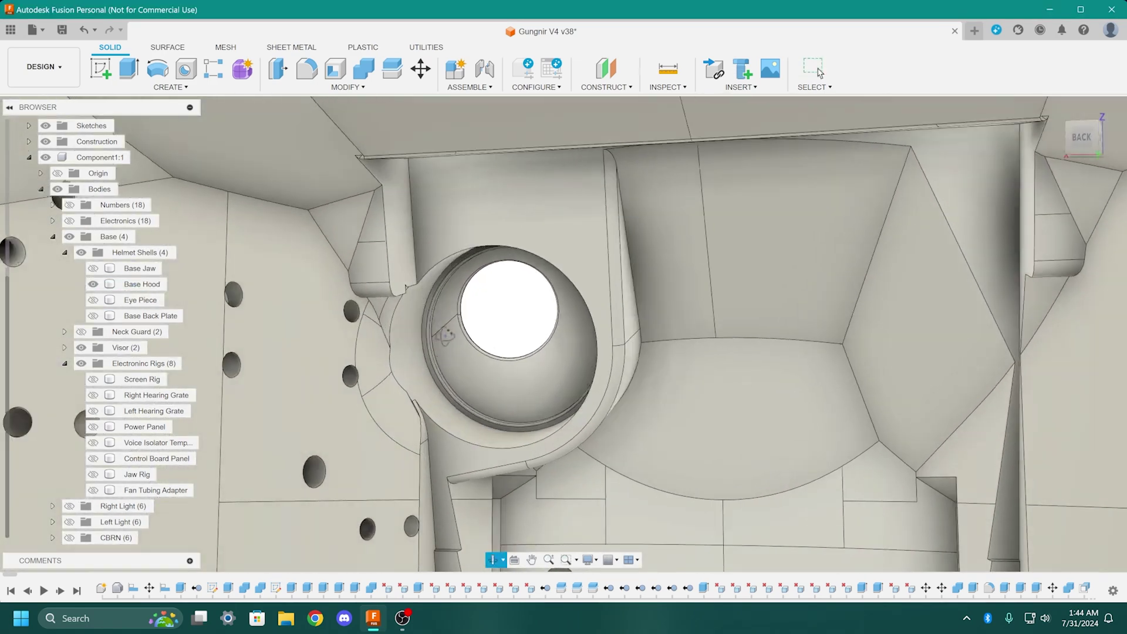
pyautogui.keyDown('shift'); pyautogui.moveTo(470, 390); pyautogui.dragTo(580, 464, button='middle'); pyautogui.keyUp('shift')
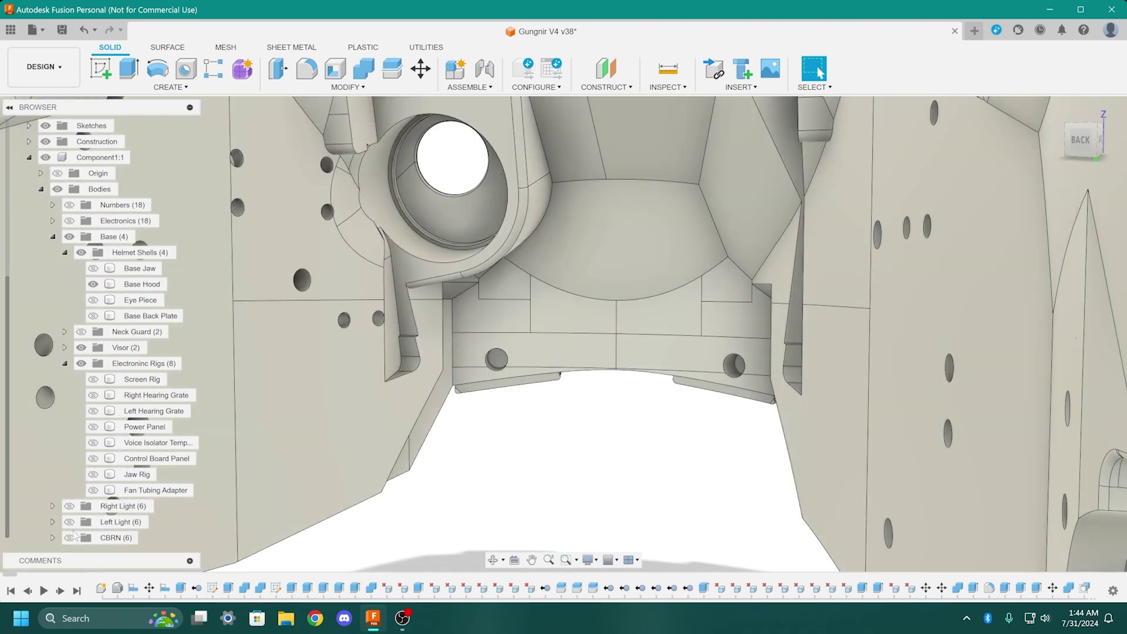
# Show the Voice Isolator template in the hood's opening, hide the Base Hood, and examine the disc from several sides
pyautogui.click(93, 443)
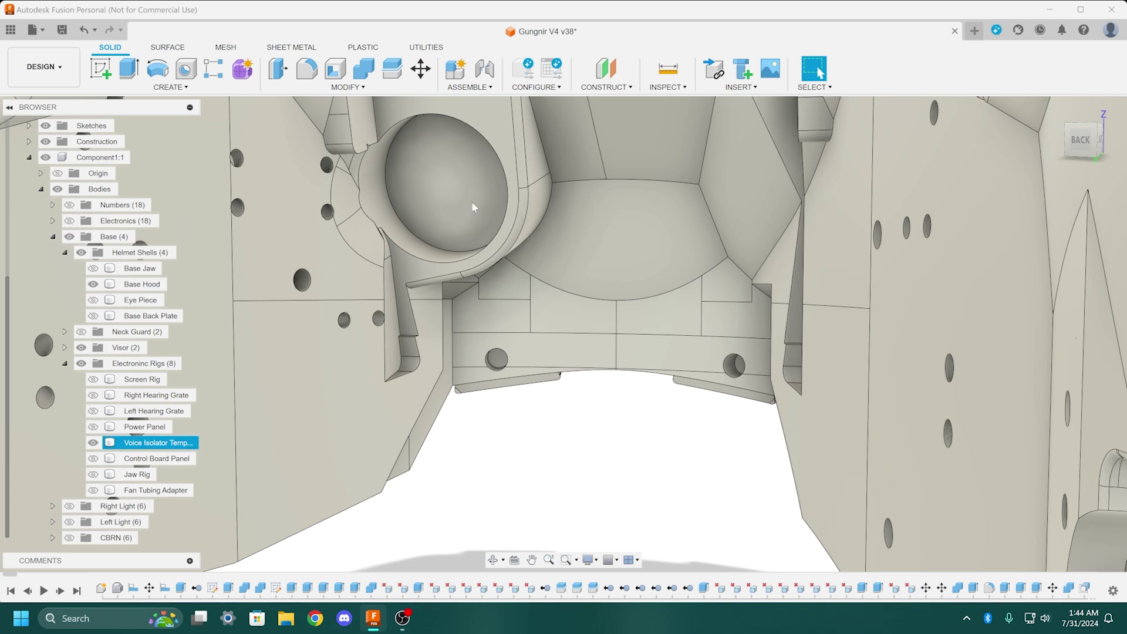
pyautogui.click(93, 284)
pyautogui.scroll(-2, 449, 383)
pyautogui.keyDown('shift'); pyautogui.moveTo(449, 383); pyautogui.dragTo(387, 375, button='middle'); pyautogui.keyUp('shift')
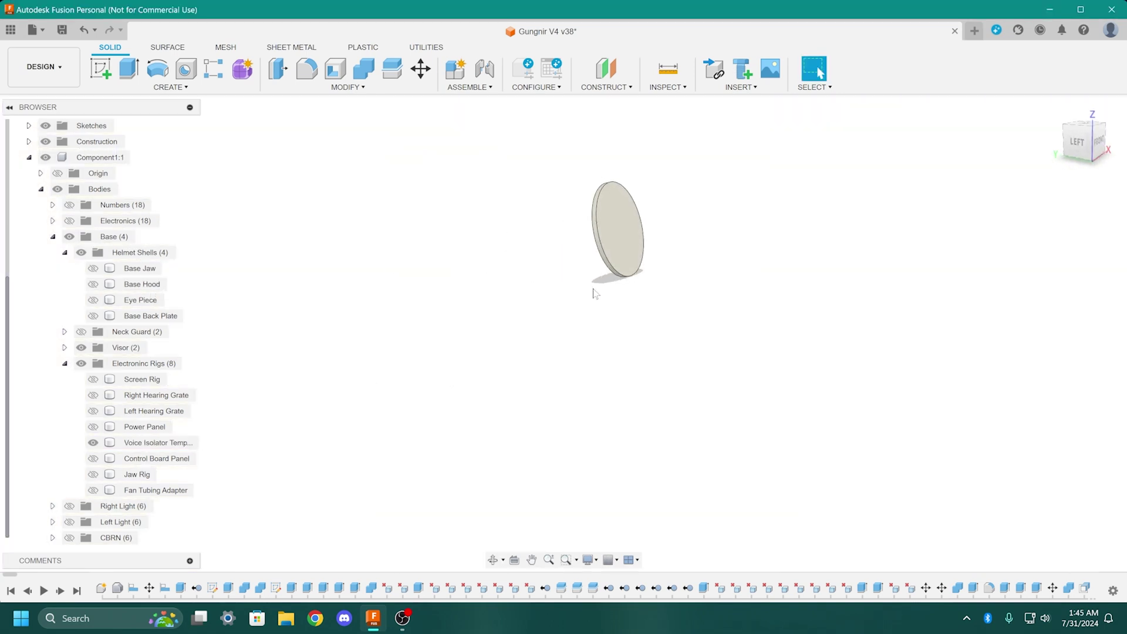
pyautogui.keyDown('shift'); pyautogui.moveTo(594, 294); pyautogui.dragTo(569, 378, button='middle'); pyautogui.keyUp('shift')
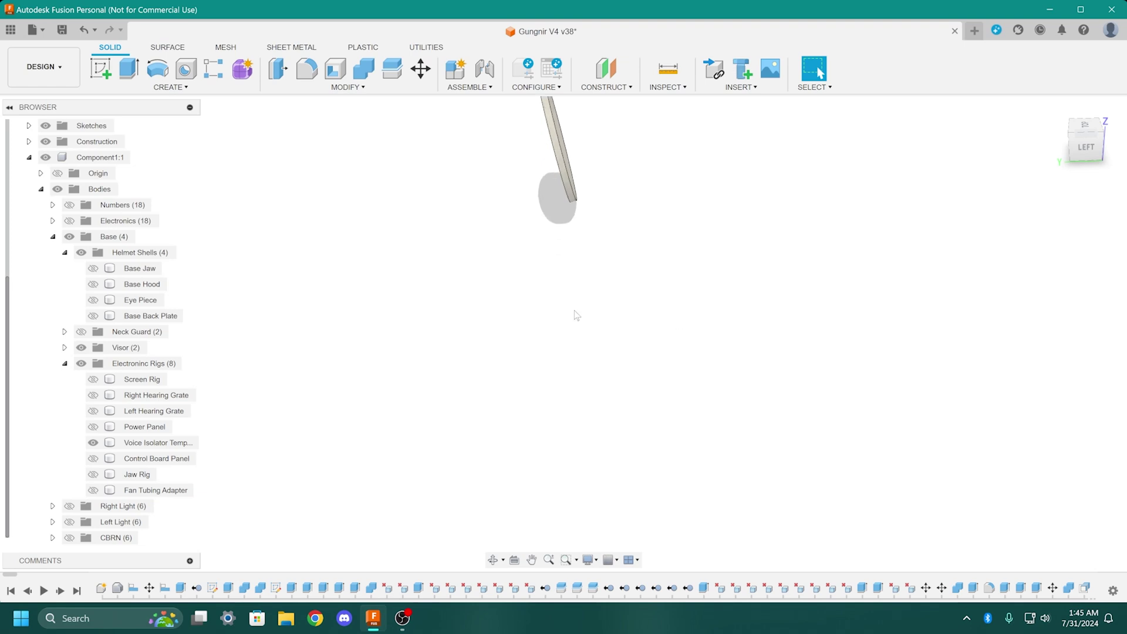
pyautogui.keyDown('shift'); pyautogui.moveTo(477, 476); pyautogui.dragTo(524, 460, button='middle'); pyautogui.keyUp('shift')
pyautogui.moveTo(530, 414); pyautogui.dragTo(589, 329, button='middle')
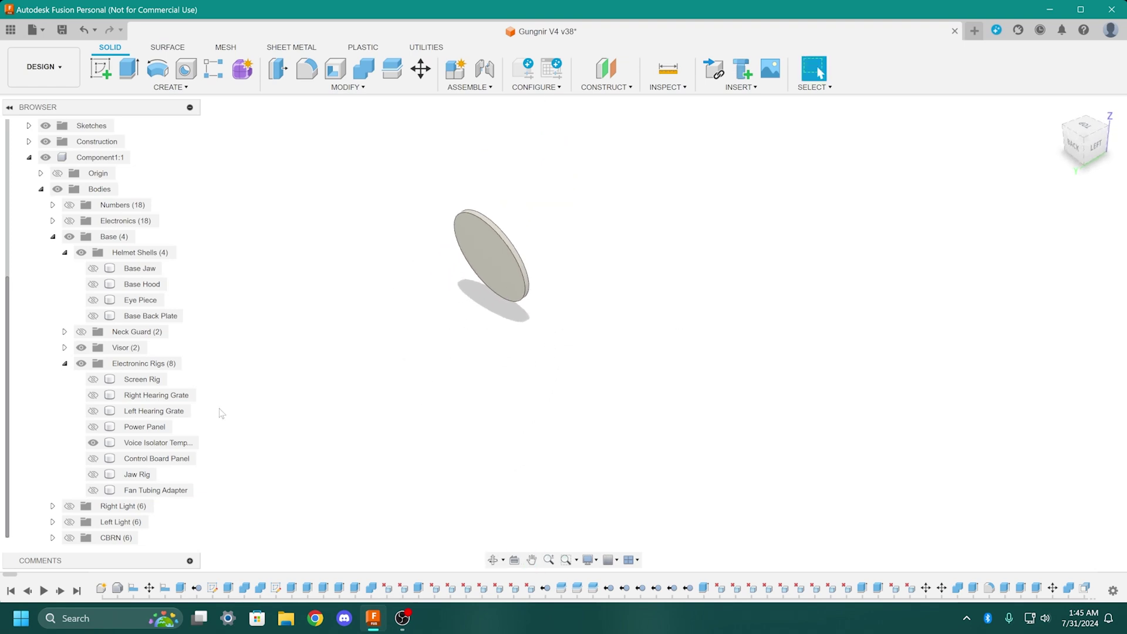
pyautogui.scroll(2, 559, 319)
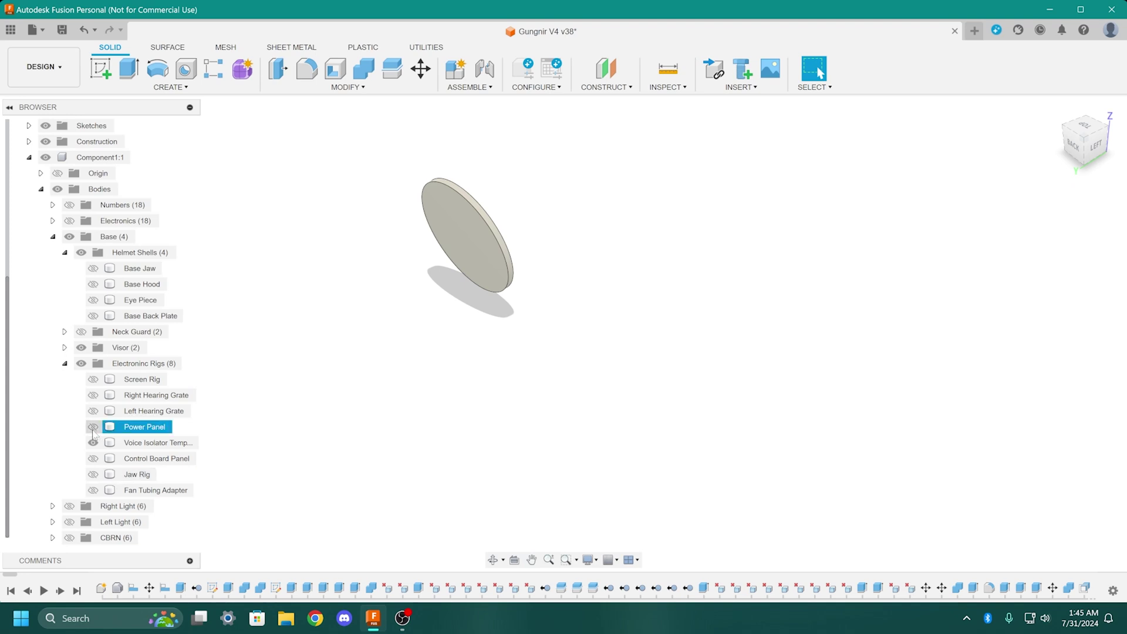
pyautogui.keyDown('shift'); pyautogui.moveTo(402, 333); pyautogui.dragTo(411, 282, button='middle'); pyautogui.keyUp('shift')
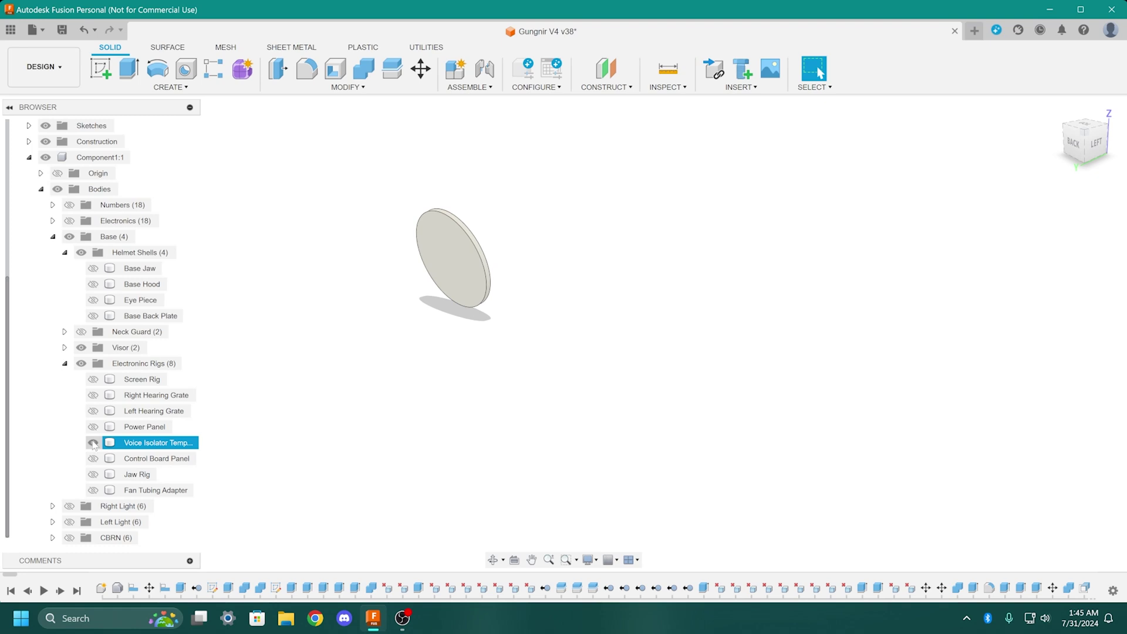
# Display the Jaw Rig in place of the Voice Isolator template, with the Base Jaw and Neck Guard around it
pyautogui.click(92, 442)
pyautogui.click(93, 474)
pyautogui.moveTo(372, 460); pyautogui.dragTo(344, 361, button='middle')
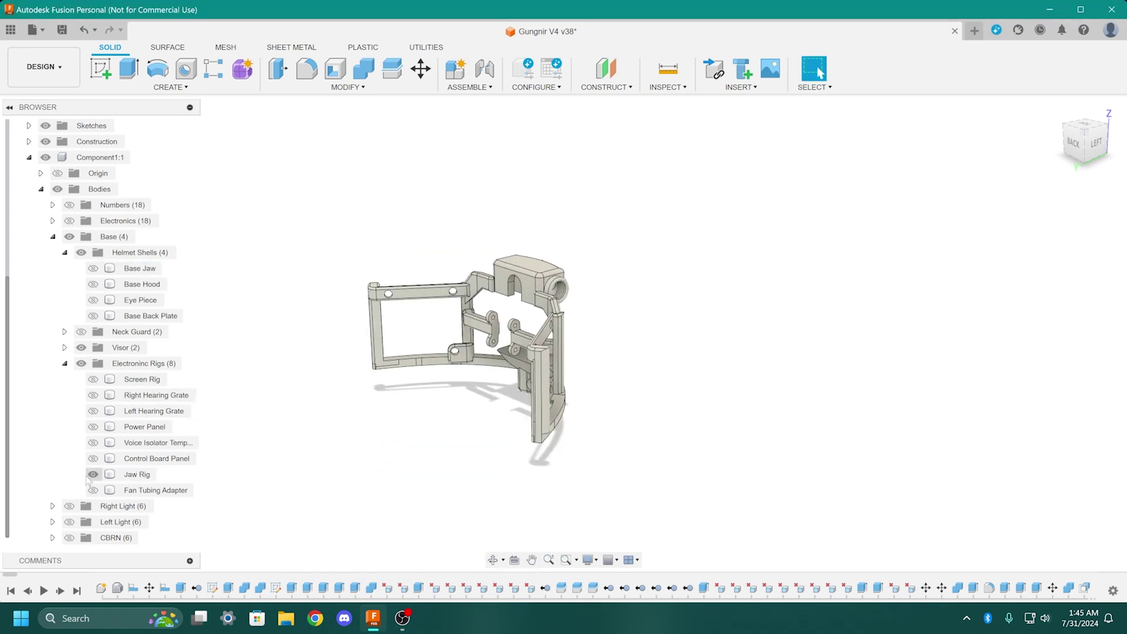
pyautogui.scroll(3, 88, 480)
pyautogui.click(93, 316)
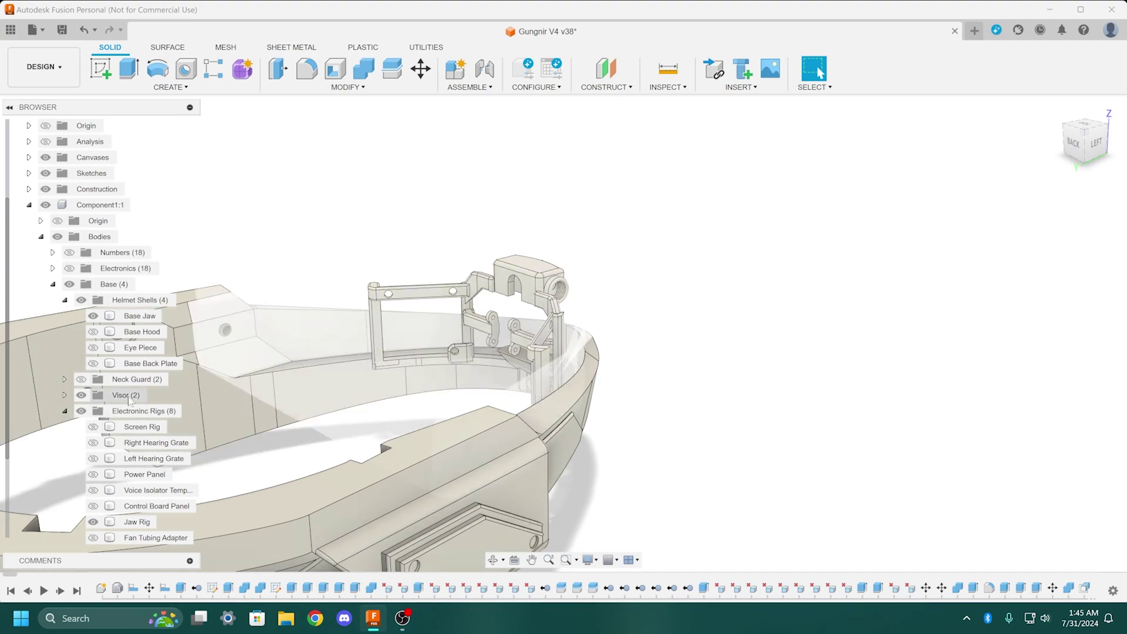
pyautogui.click(81, 379)
# Examine from behind and above how the Jaw Rig sits inside the Base Jaw
pyautogui.scroll(3, 526, 395)
pyautogui.keyDown('shift'); pyautogui.moveTo(525, 395); pyautogui.dragTo(577, 299, button='middle'); pyautogui.keyUp('shift')
pyautogui.keyDown('shift'); pyautogui.moveTo(519, 351); pyautogui.dragTo(860, 248, button='middle'); pyautogui.keyUp('shift')
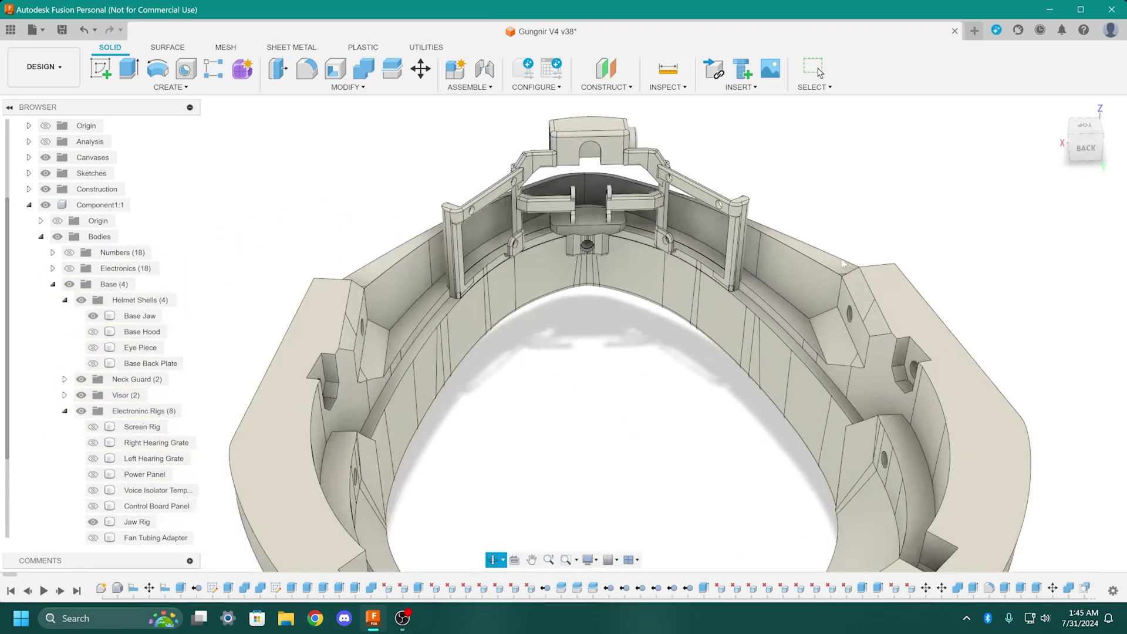
pyautogui.moveTo(719, 302); pyautogui.dragTo(654, 395, button='middle')
pyautogui.scroll(3, 610, 405)
pyautogui.moveTo(461, 321); pyautogui.dragTo(547, 311, button='middle')
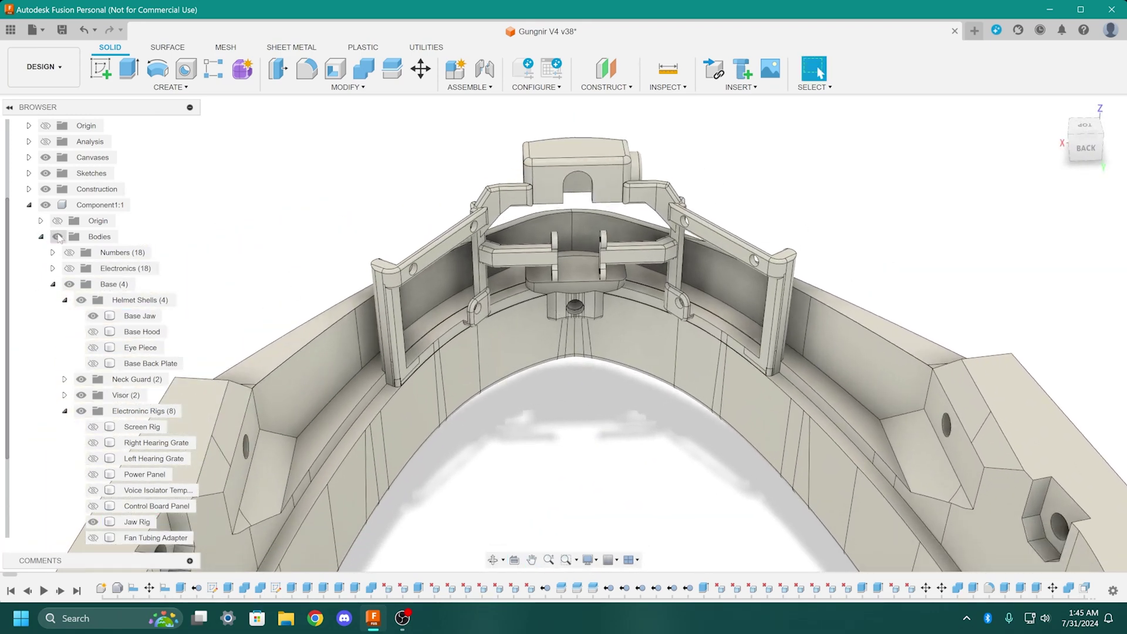
# Display the Electronics folder and view the components mounted on the Jaw Rig from behind and the front
pyautogui.scroll(2, 64, 236)
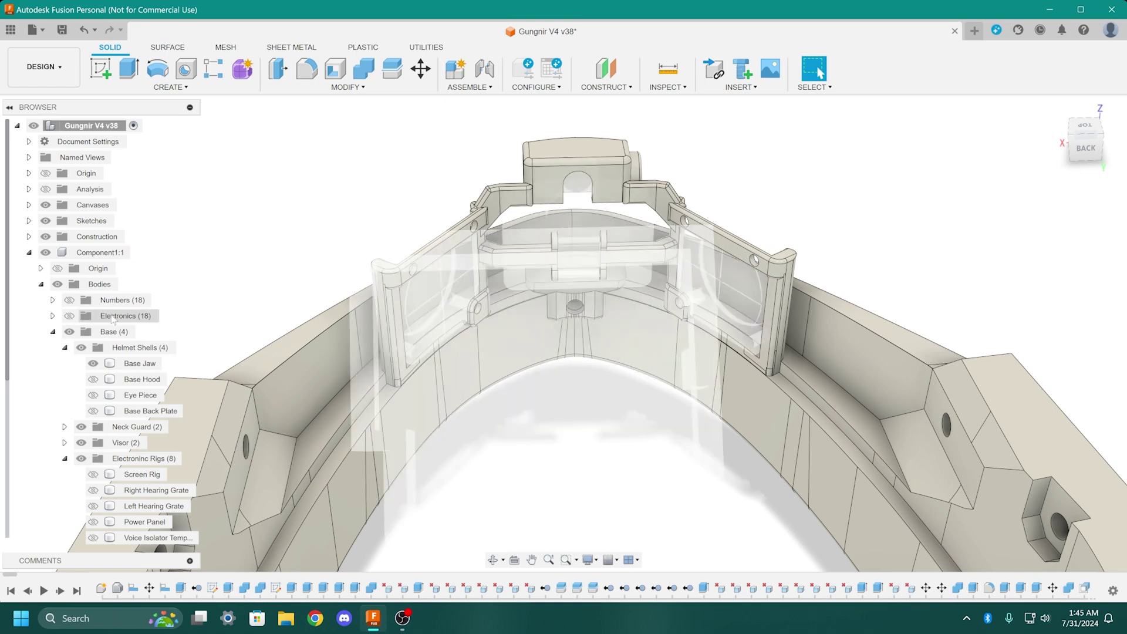
pyautogui.click(69, 315)
pyautogui.keyDown('shift'); pyautogui.moveTo(379, 231); pyautogui.dragTo(194, 305, button='middle'); pyautogui.keyUp('shift')
pyautogui.click(139, 363)
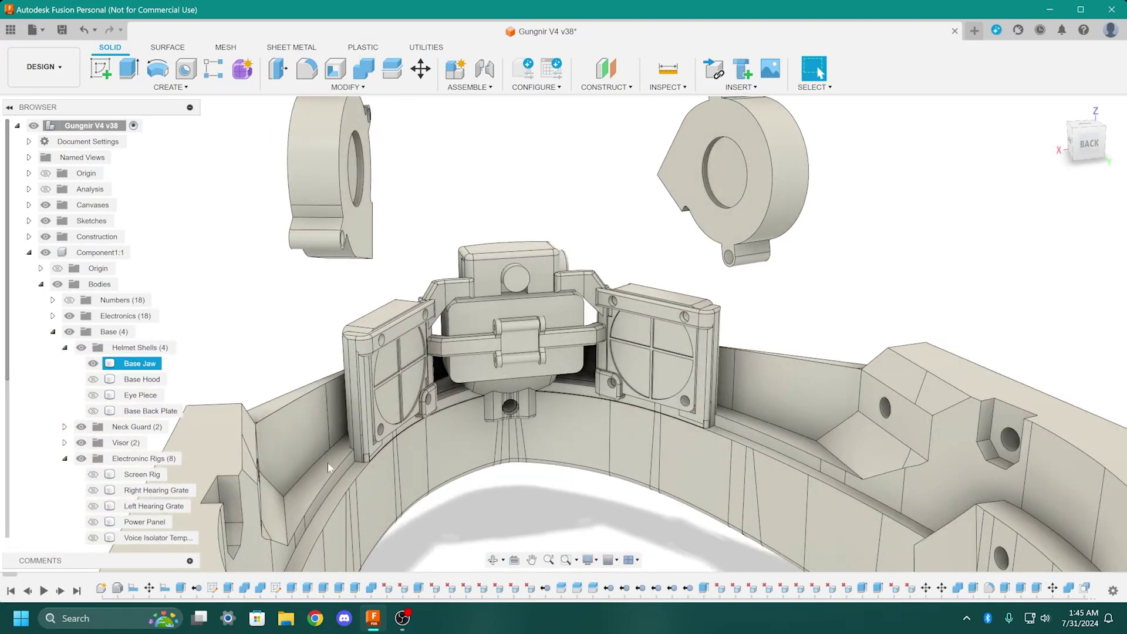
pyautogui.click(182, 419)
pyautogui.keyDown('shift'); pyautogui.moveTo(528, 329); pyautogui.dragTo(468, 354, button='middle'); pyautogui.keyUp('shift')
pyautogui.scroll(5, 610, 428)
pyautogui.scroll(5, 512, 338)
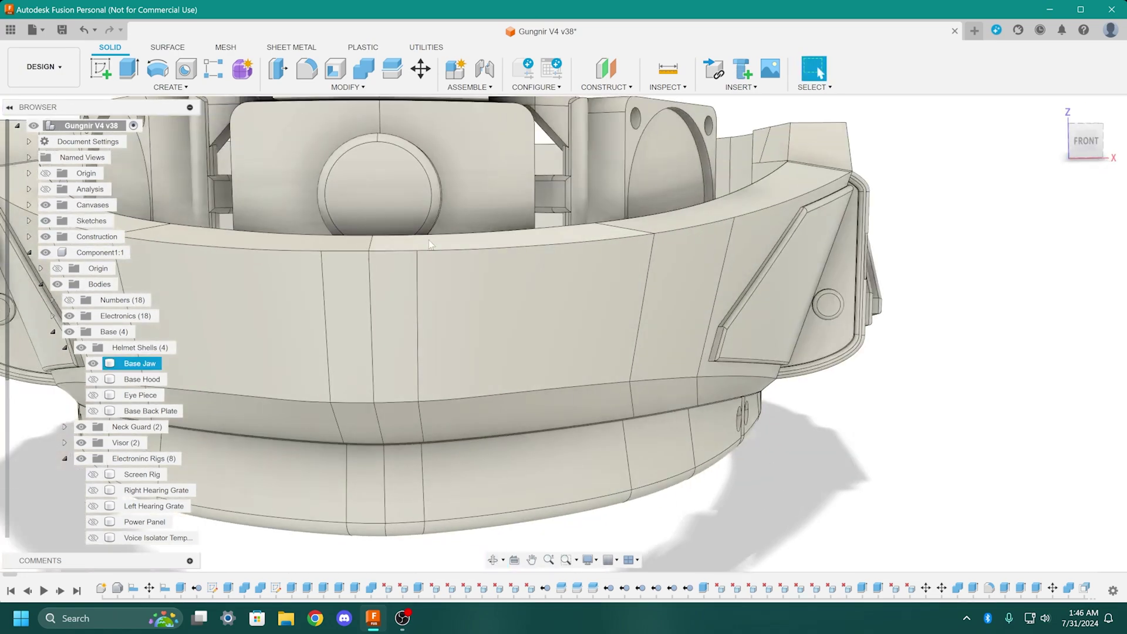
# Inspect the two square side units and the central clamped module of the Jaw Rig up close from behind and above
pyautogui.scroll(-5, 381, 206)
pyautogui.keyDown('shift'); pyautogui.moveTo(381, 206); pyautogui.dragTo(455, 347, button='middle'); pyautogui.keyUp('shift')
pyautogui.scroll(5, 654, 258)
pyautogui.scroll(-5, 646, 256)
pyautogui.scroll(4, 456, 347)
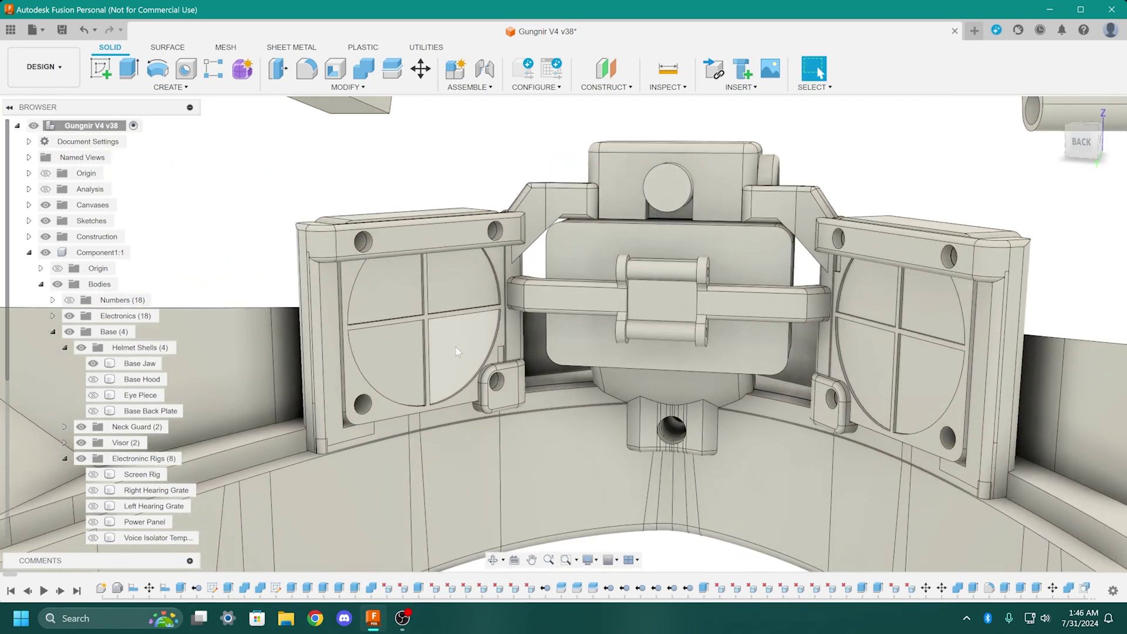
pyautogui.scroll(-4, 456, 407)
pyautogui.keyDown('shift'); pyautogui.moveTo(455, 408); pyautogui.dragTo(581, 323, button='middle'); pyautogui.keyUp('shift')
pyautogui.scroll(4, 733, 301)
pyautogui.moveTo(904, 364); pyautogui.dragTo(732, 282, button='middle')
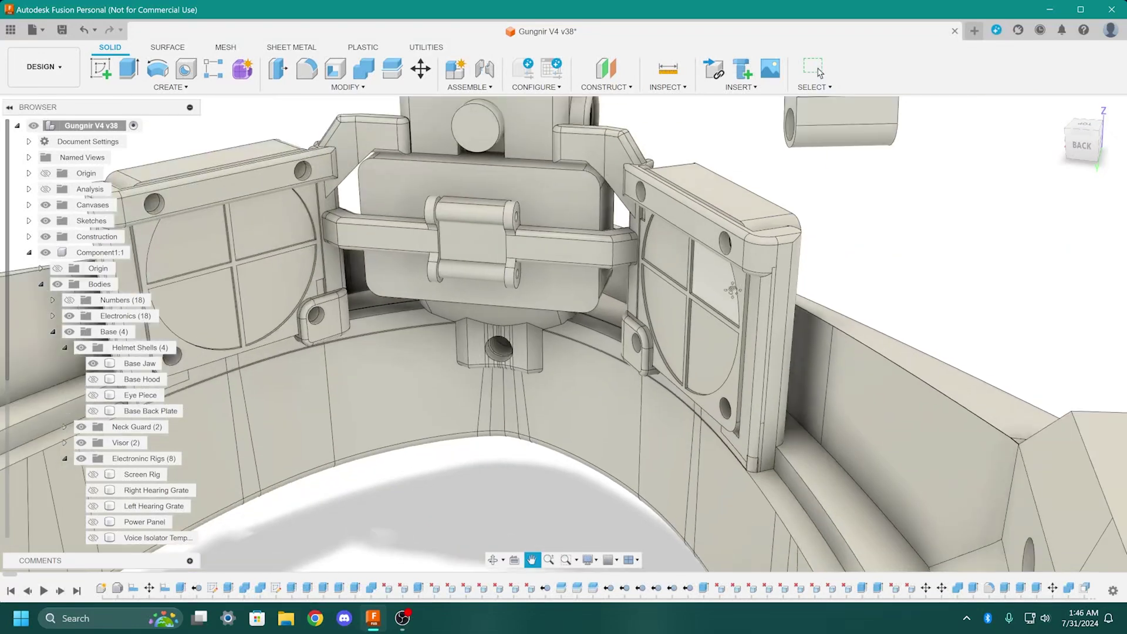
pyautogui.scroll(-1, 732, 282)
pyautogui.scroll(-3, 697, 328)
pyautogui.keyDown('shift'); pyautogui.moveTo(622, 340); pyautogui.dragTo(460, 224, button='middle'); pyautogui.keyUp('shift')
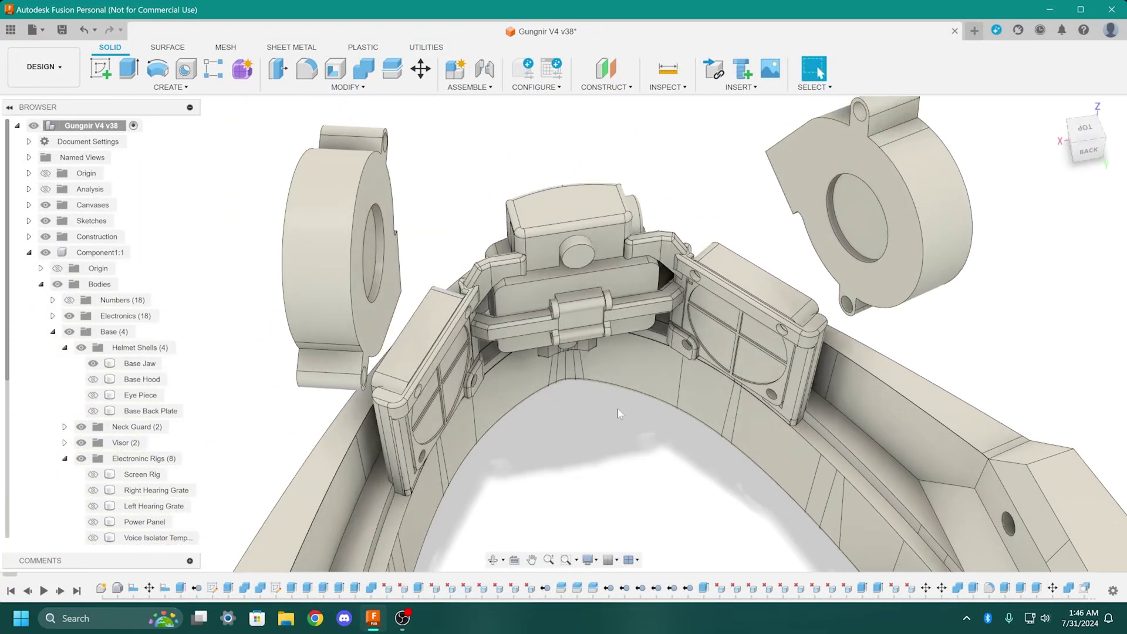
# Hide the Base Jaw, Electronics and Neck Guard, and view the Jaw Rig alone from behind and the side
pyautogui.click(93, 363)
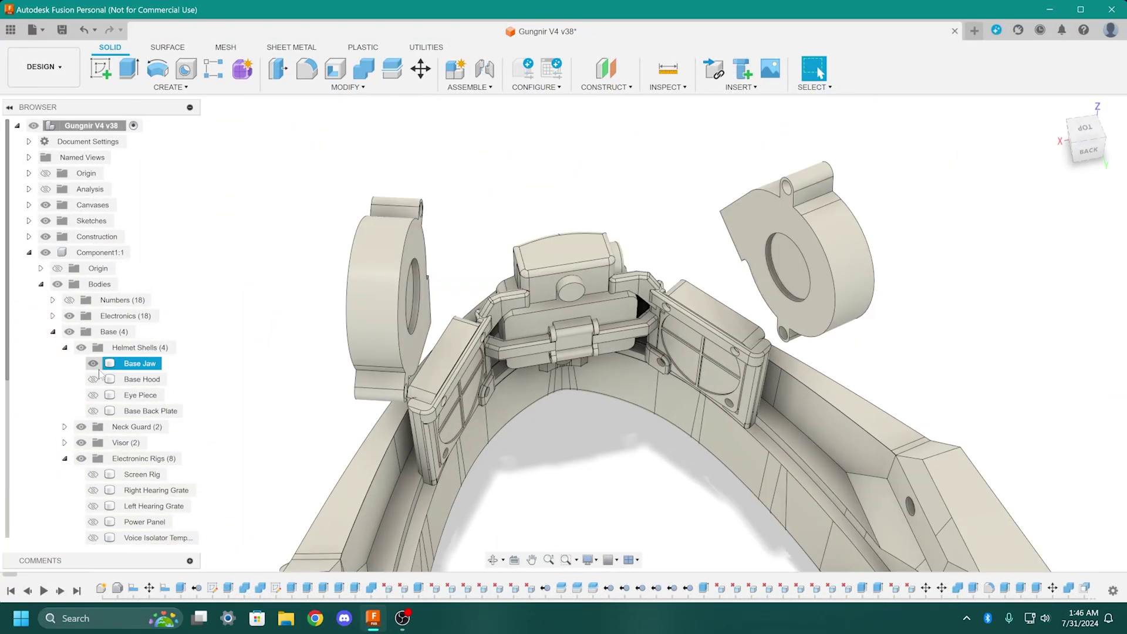
pyautogui.click(70, 316)
pyautogui.keyDown('shift'); pyautogui.moveTo(587, 411); pyautogui.dragTo(621, 405, button='middle'); pyautogui.keyUp('shift')
pyautogui.click(81, 426)
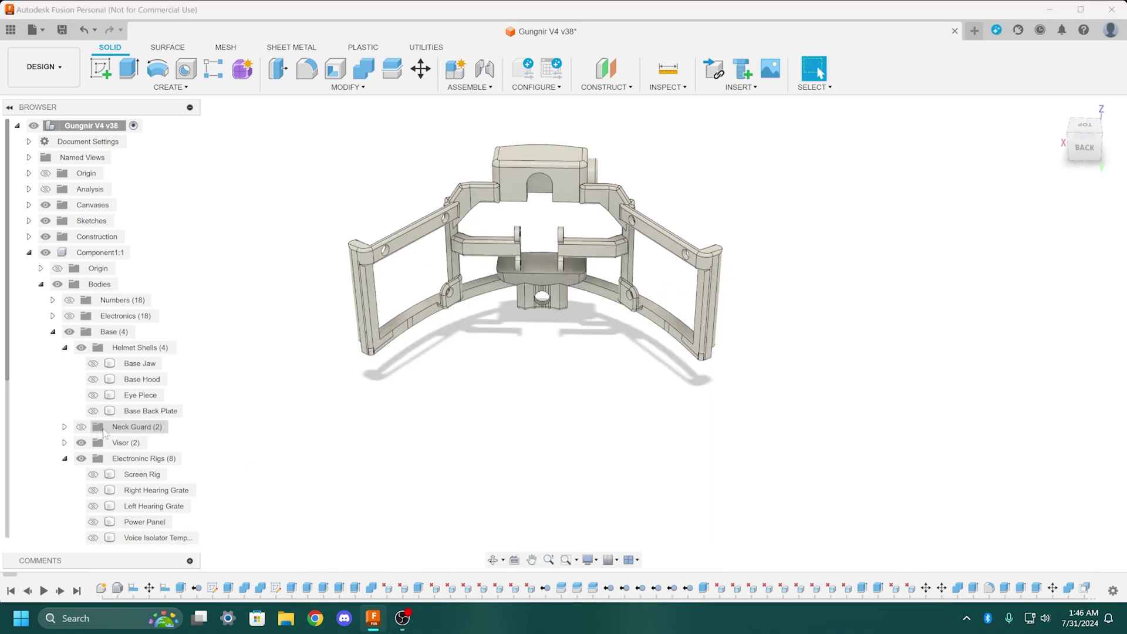
pyautogui.keyDown('shift'); pyautogui.moveTo(360, 436); pyautogui.dragTo(446, 376, button='middle'); pyautogui.keyUp('shift')
pyautogui.scroll(-1, 130, 429)
pyautogui.scroll(-3, 130, 430)
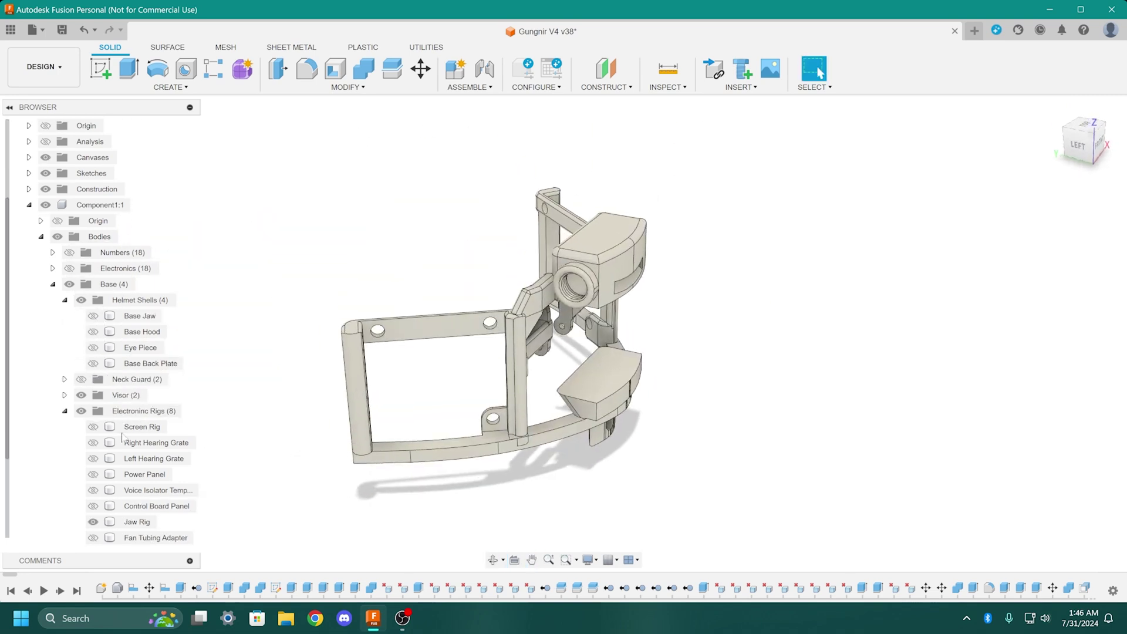
# Display the Fan Tubing Adapter and the Electronics folder together with the Jaw Rig, and view them from the front
pyautogui.click(93, 490)
pyautogui.moveTo(435, 332); pyautogui.dragTo(476, 429, button='middle')
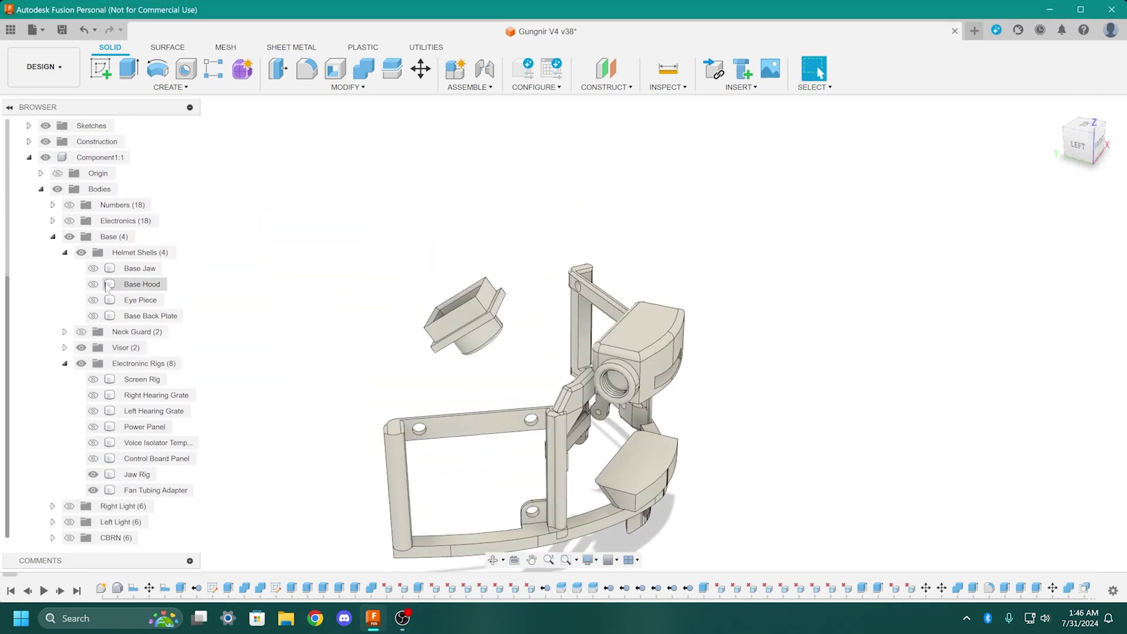
pyautogui.scroll(1, 93, 238)
pyautogui.click(70, 237)
pyautogui.keyDown('shift'); pyautogui.moveTo(347, 342); pyautogui.dragTo(550, 367, button='middle'); pyautogui.keyUp('shift')
pyautogui.scroll(-2, 482, 383)
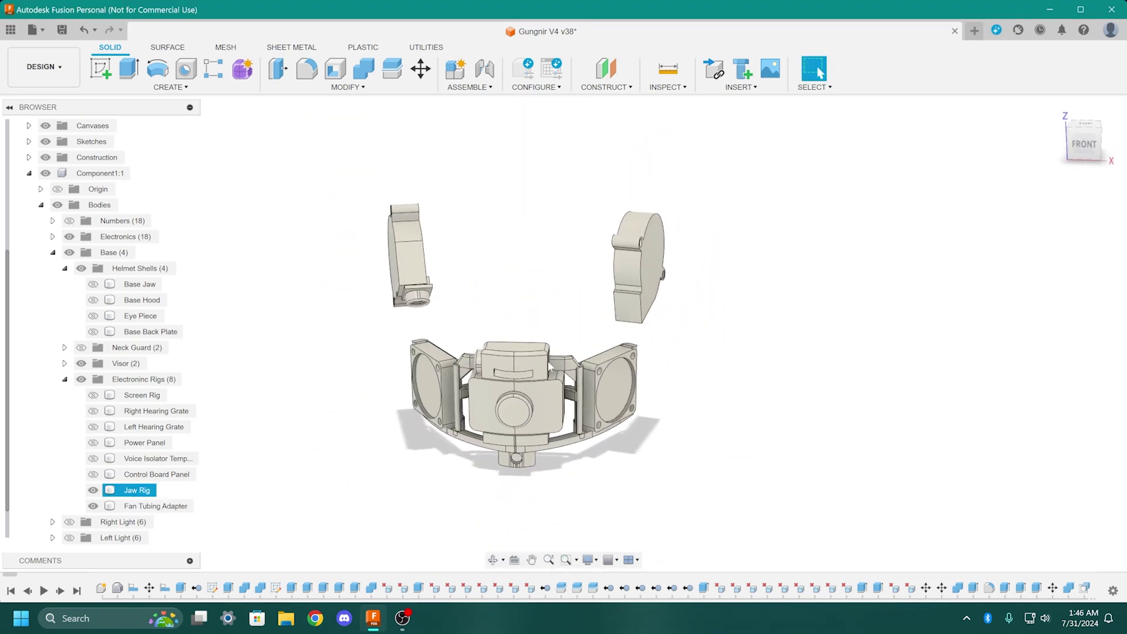
# Examine how the blower fans' Fan Tubing Adapter lines up with the threaded port on the Jaw Rig's central module
pyautogui.scroll(2, 508, 425)
pyautogui.keyDown('shift'); pyautogui.moveTo(509, 425); pyautogui.dragTo(304, 238, button='middle'); pyautogui.keyUp('shift')
pyautogui.click(328, 276)
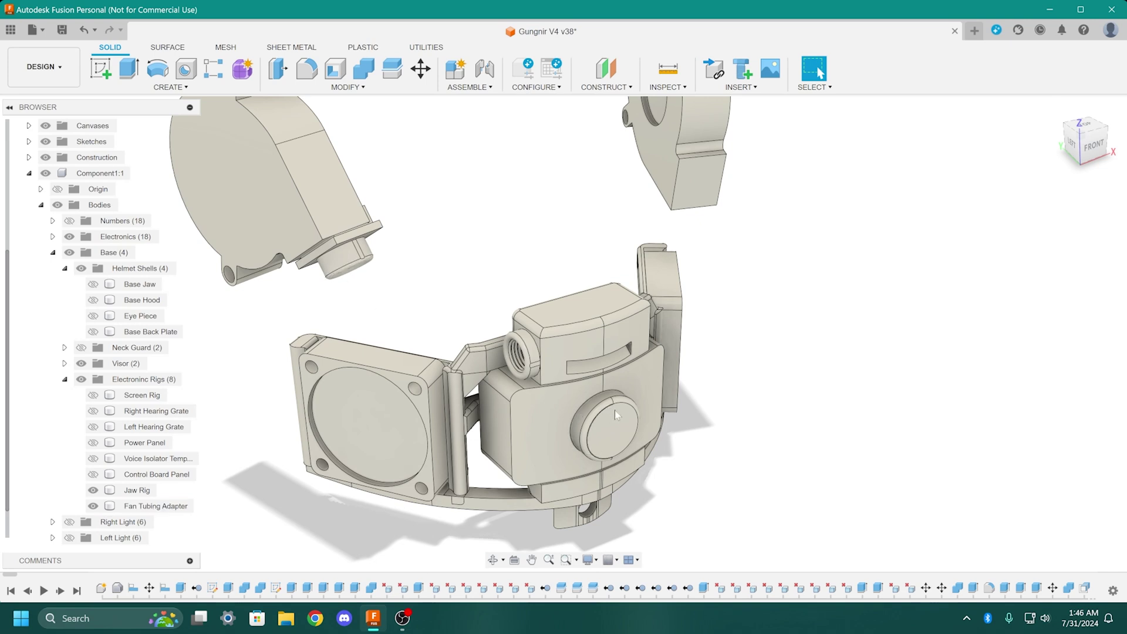
pyautogui.keyDown('shift'); pyautogui.moveTo(396, 314); pyautogui.dragTo(596, 431, button='middle'); pyautogui.keyUp('shift')
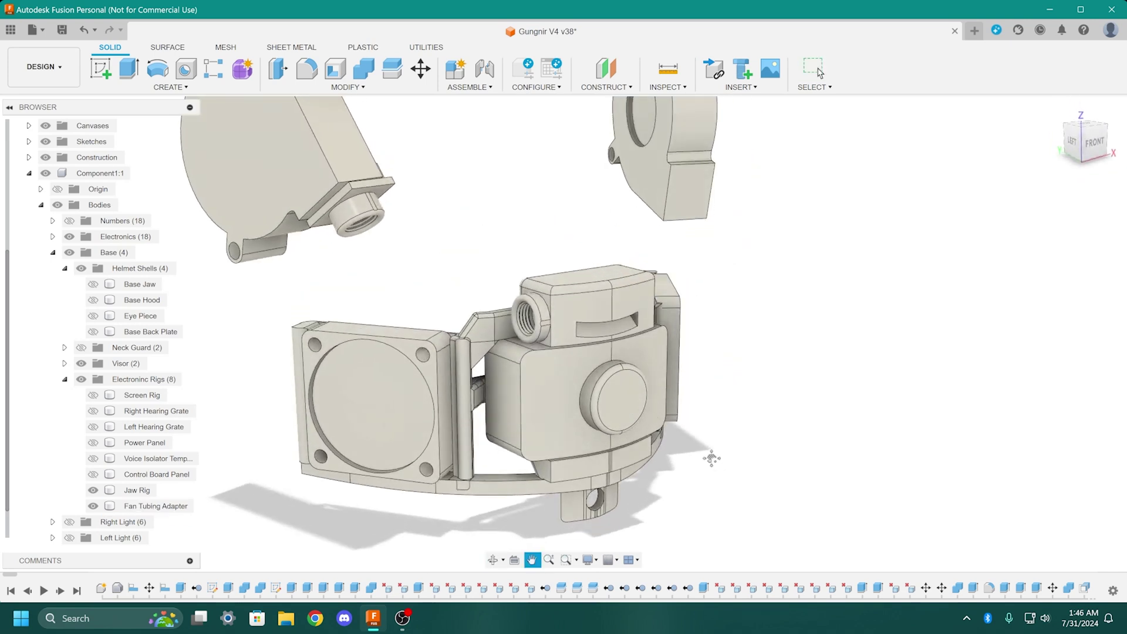
pyautogui.scroll(-2, 419, 352)
pyautogui.moveTo(711, 458); pyautogui.dragTo(433, 168, button='middle')
pyautogui.scroll(3, 566, 446)
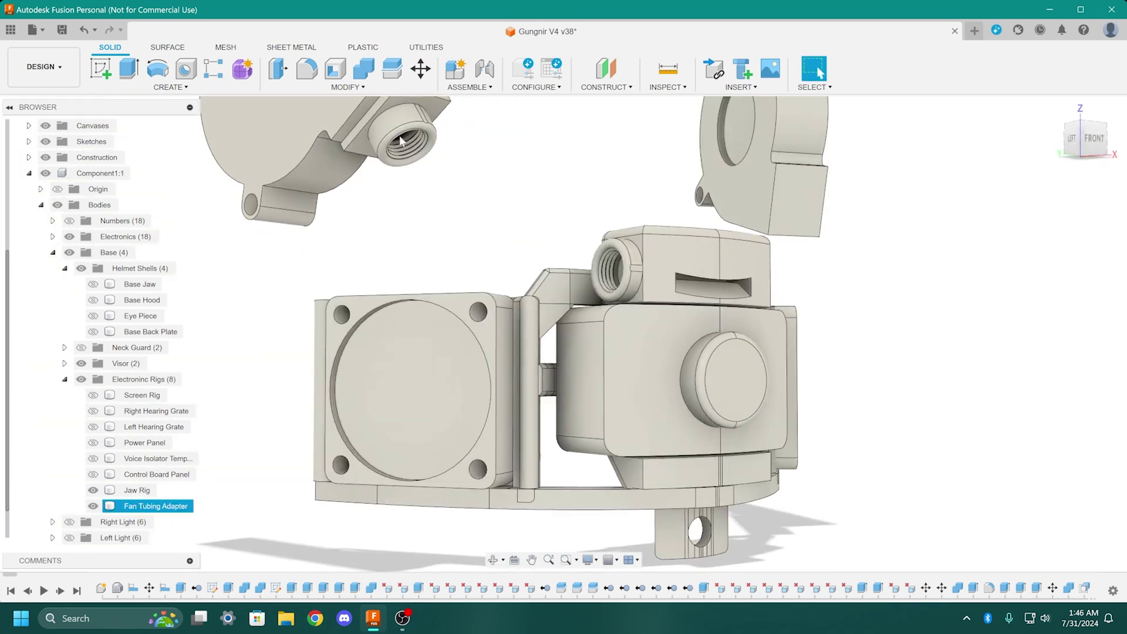
pyautogui.moveTo(609, 267); pyautogui.dragTo(660, 288, button='middle')
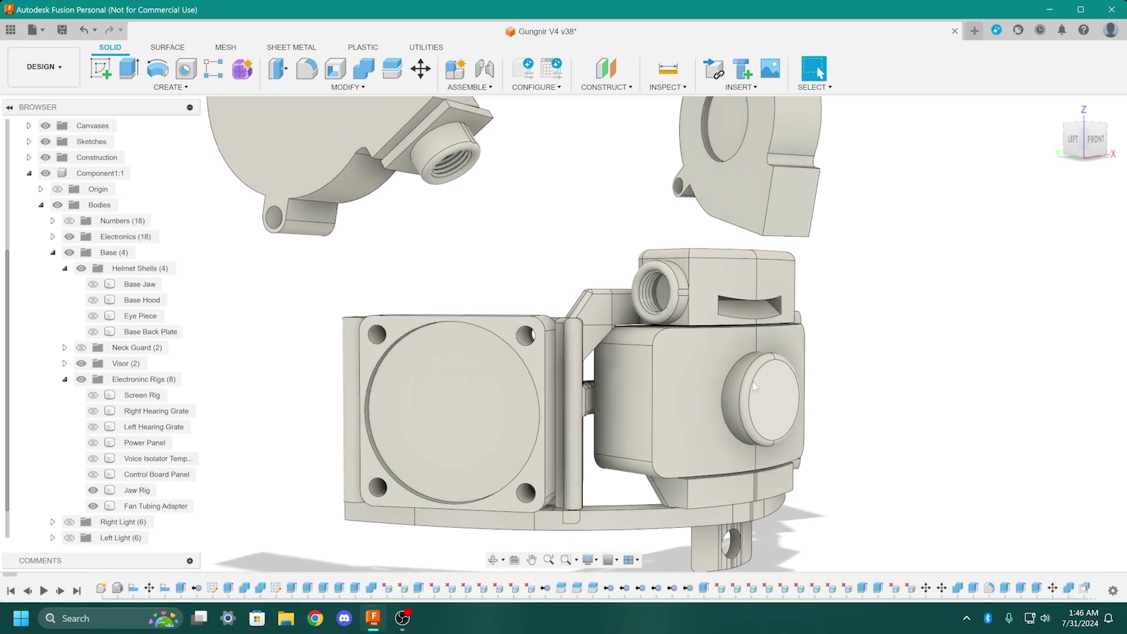
pyautogui.keyDown('shift'); pyautogui.moveTo(730, 420); pyautogui.dragTo(526, 371, button='middle'); pyautogui.keyUp('shift')
pyautogui.scroll(3, 428, 326)
# Hide the Electronics folder and compare the threaded ports of the Fan Tubing Adapter and the Jaw Rig from below
pyautogui.click(93, 488)
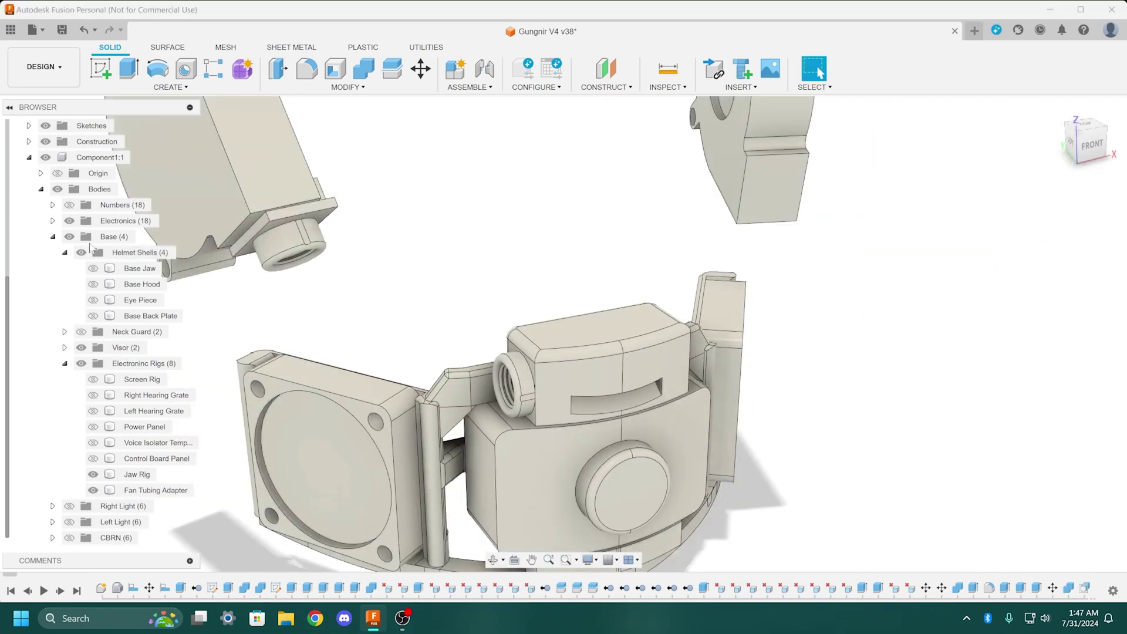
pyautogui.click(69, 221)
pyautogui.keyDown('shift'); pyautogui.moveTo(448, 380); pyautogui.dragTo(635, 312, button='middle'); pyautogui.keyUp('shift')
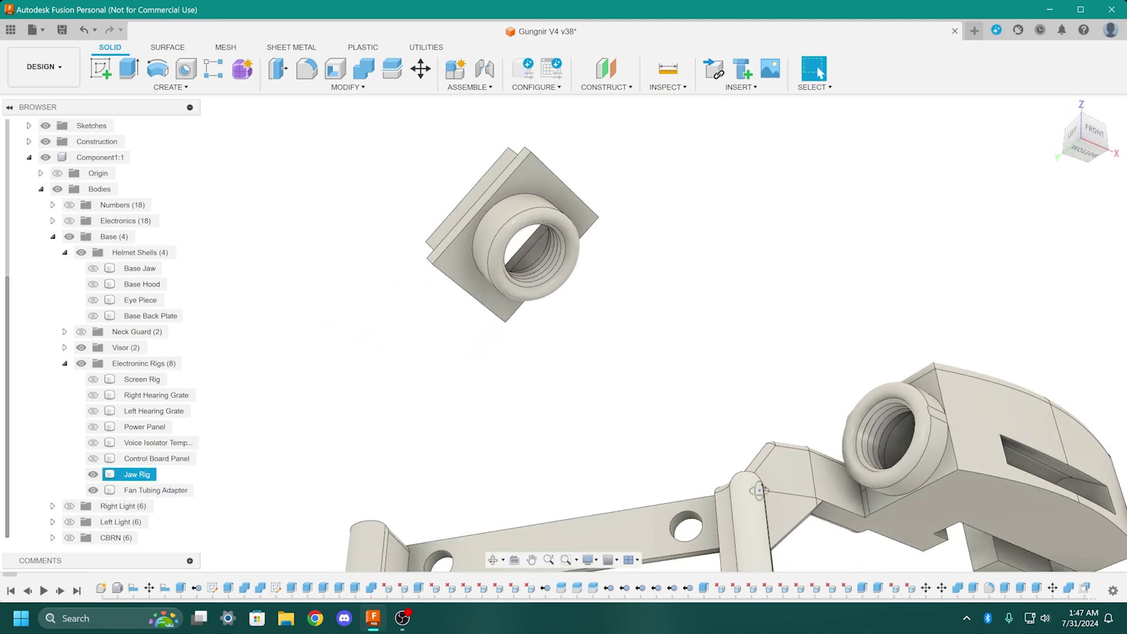
pyautogui.keyDown('shift'); pyautogui.moveTo(758, 490); pyautogui.dragTo(558, 490, button='middle'); pyautogui.keyUp('shift')
# Hide the Jaw Rig and Fan Tubing Adapter, and display only the Control Board Panel and Power Panel for review
pyautogui.click(92, 475)
pyautogui.click(92, 458)
pyautogui.click(93, 427)
pyautogui.keyDown('shift'); pyautogui.moveTo(363, 434); pyautogui.dragTo(457, 407, button='middle'); pyautogui.keyUp('shift')
pyautogui.keyDown('shift'); pyautogui.moveTo(748, 394); pyautogui.dragTo(483, 388, button='middle'); pyautogui.keyUp('shift')
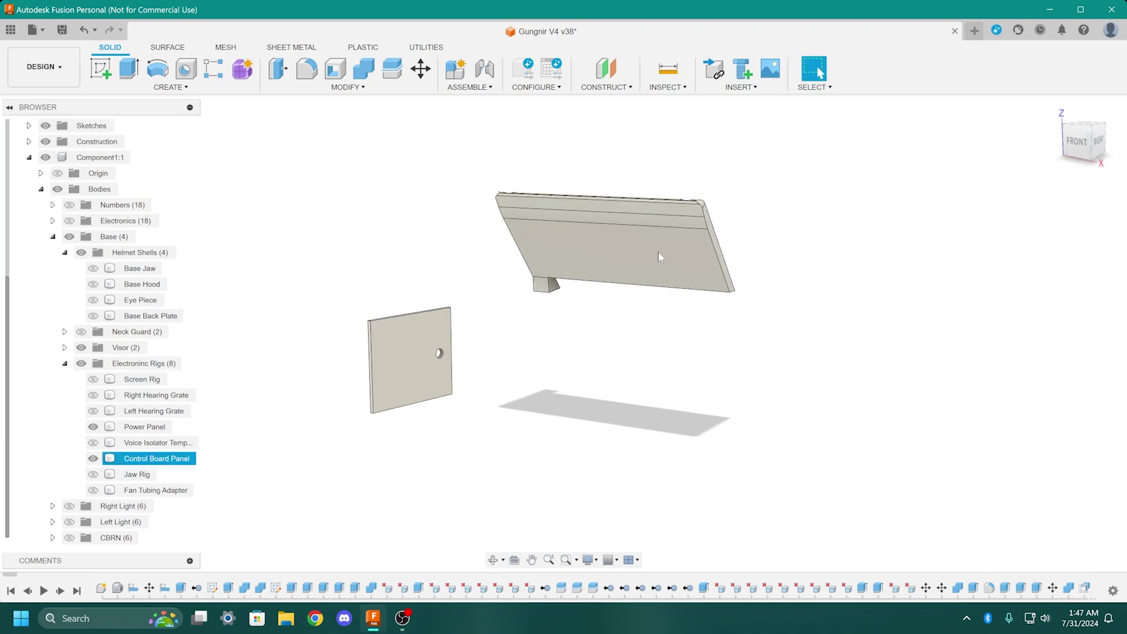
pyautogui.click(584, 224)
pyautogui.moveTo(492, 173); pyautogui.dragTo(722, 389)
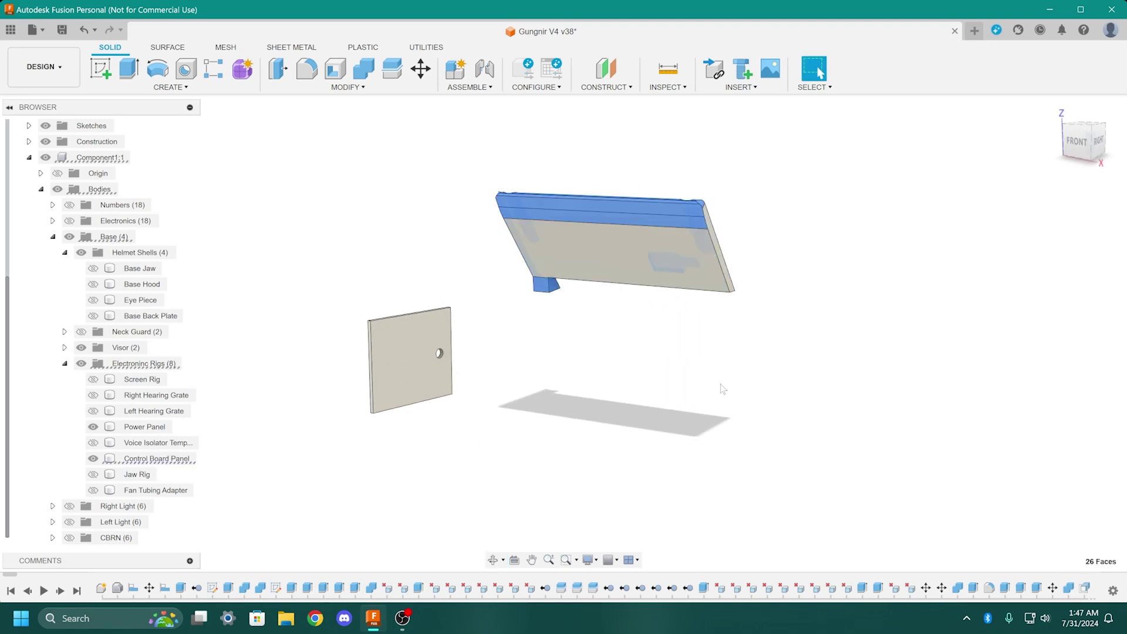
pyautogui.moveTo(368, 347); pyautogui.dragTo(491, 473)
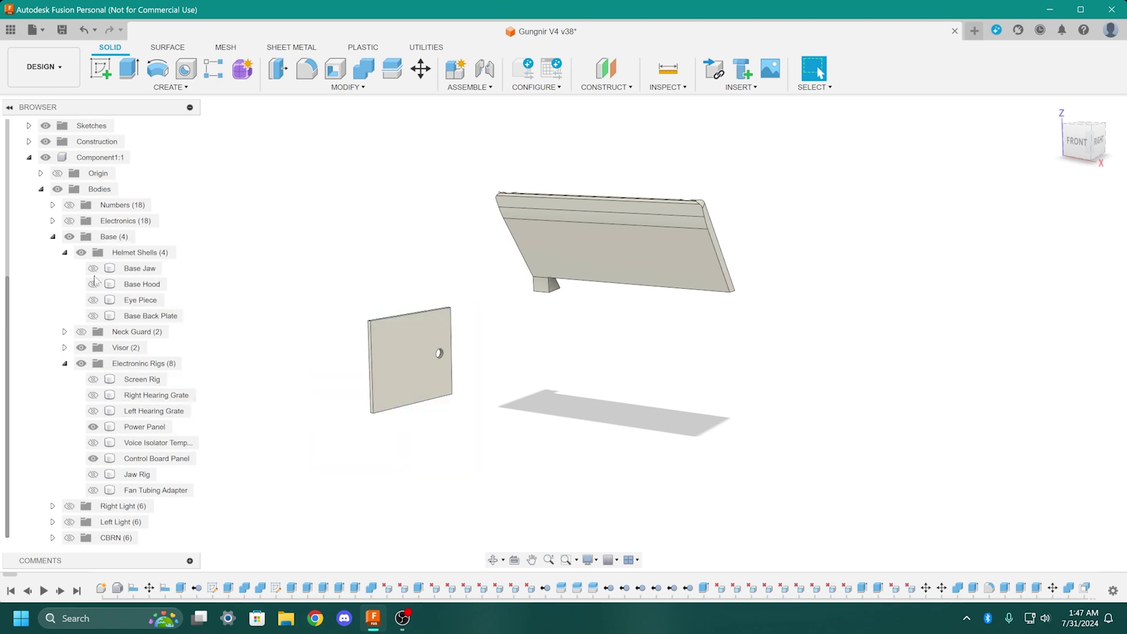
# Display the Base Back Plate and inspect how the Power Panel and Control Board Panel cover its inner compartments
pyautogui.click(93, 317)
pyautogui.scroll(-1, 586, 455)
pyautogui.keyDown('shift'); pyautogui.moveTo(586, 456); pyautogui.dragTo(637, 376, button='middle'); pyautogui.keyUp('shift')
pyautogui.scroll(4, 638, 375)
pyautogui.moveTo(572, 399); pyautogui.dragTo(555, 496, button='middle')
pyautogui.scroll(-3, 482, 474)
pyautogui.moveTo(449, 440)
pyautogui.keyDown('shift'); pyautogui.mouseDown(button='middle')
pyautogui.moveTo(522, 449)
pyautogui.moveTo(453, 444)
pyautogui.mouseUp(button='middle'); pyautogui.keyUp('shift')
pyautogui.click(368, 452)
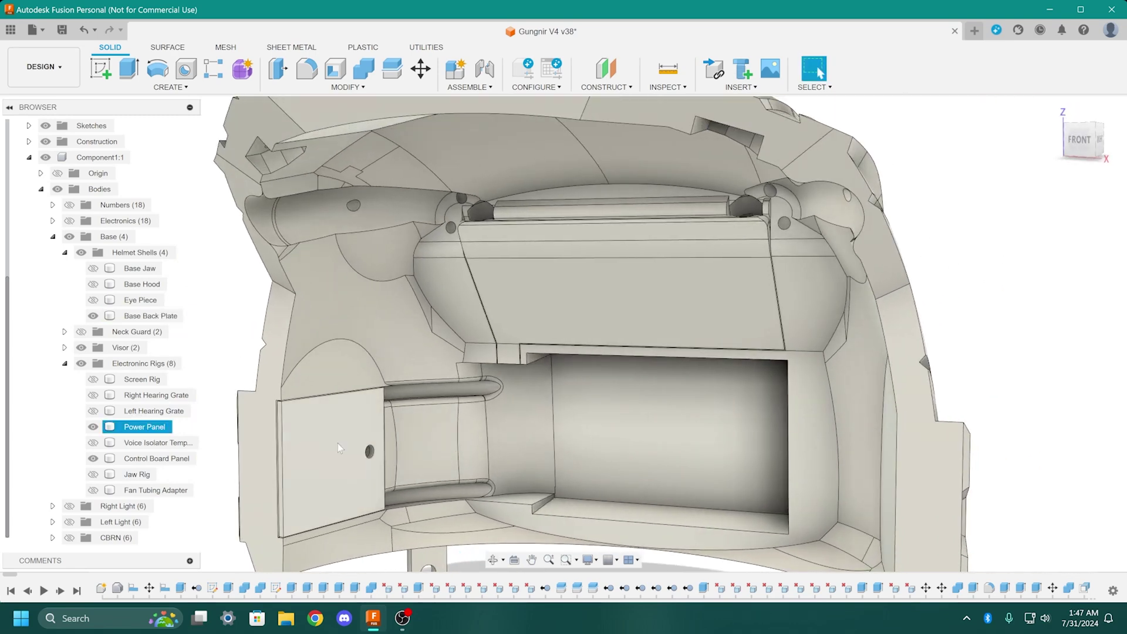
pyautogui.click(667, 283)
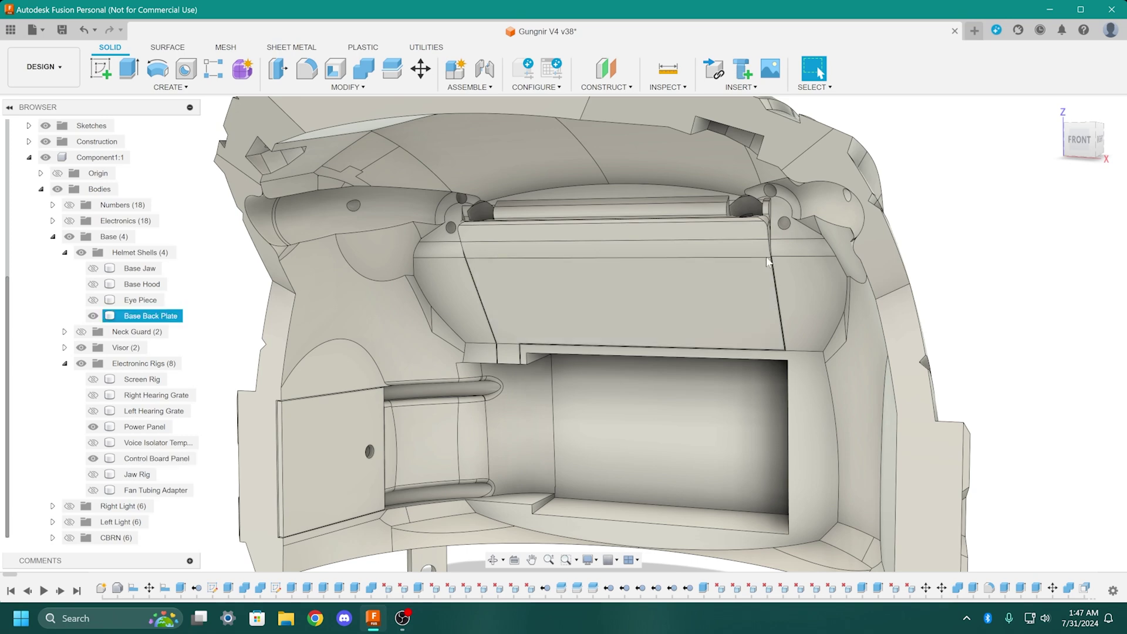
pyautogui.click(657, 372)
pyautogui.keyDown('shift'); pyautogui.moveTo(657, 372); pyautogui.dragTo(456, 374, button='middle'); pyautogui.keyUp('shift')
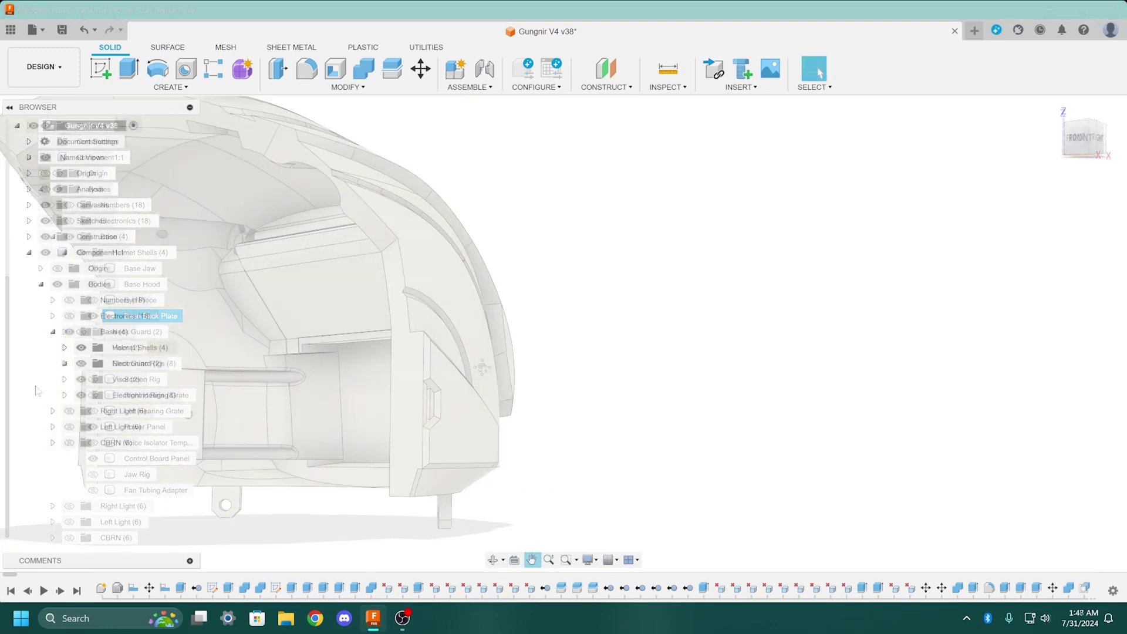
# Collapse the Base folder and display the Right Light folder together with the helmet
pyautogui.click(125, 336)
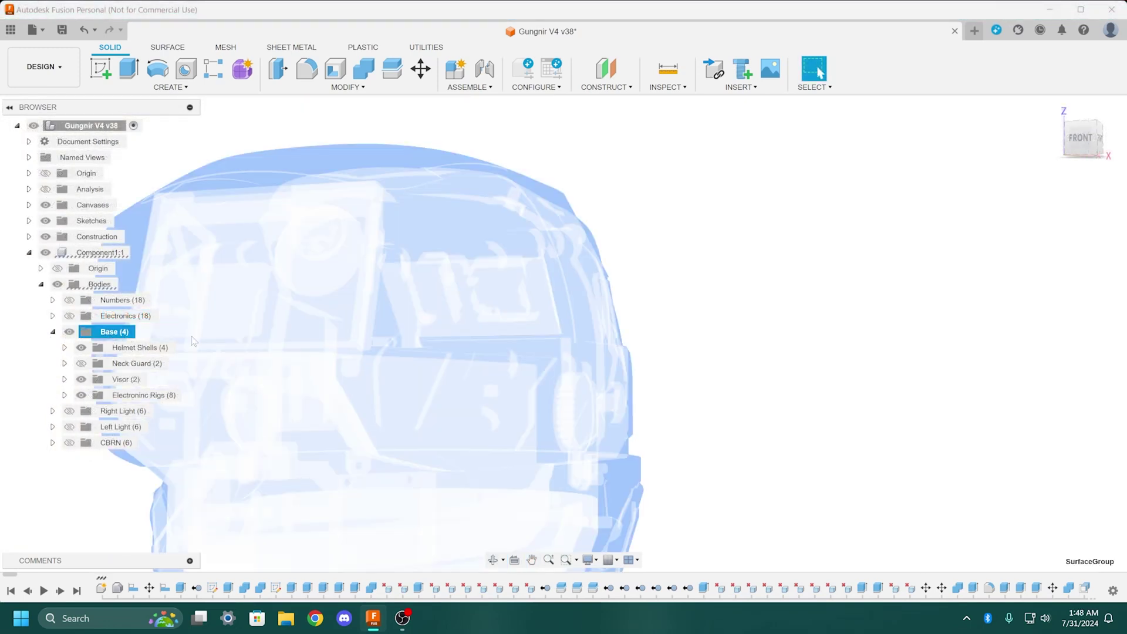
pyautogui.click(679, 381)
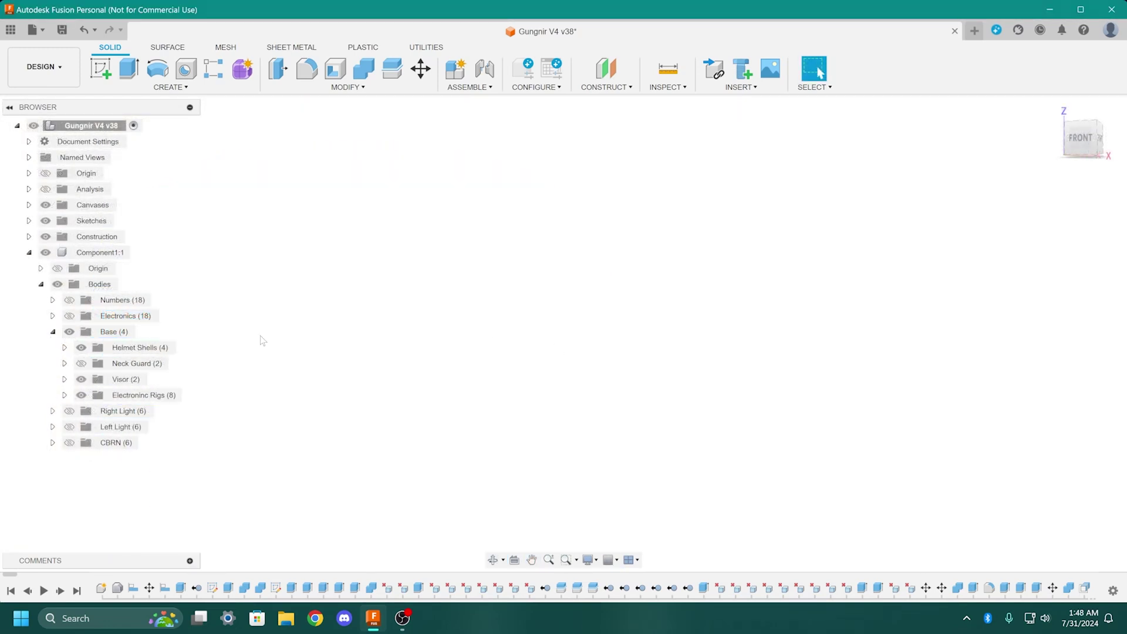
pyautogui.click(53, 333)
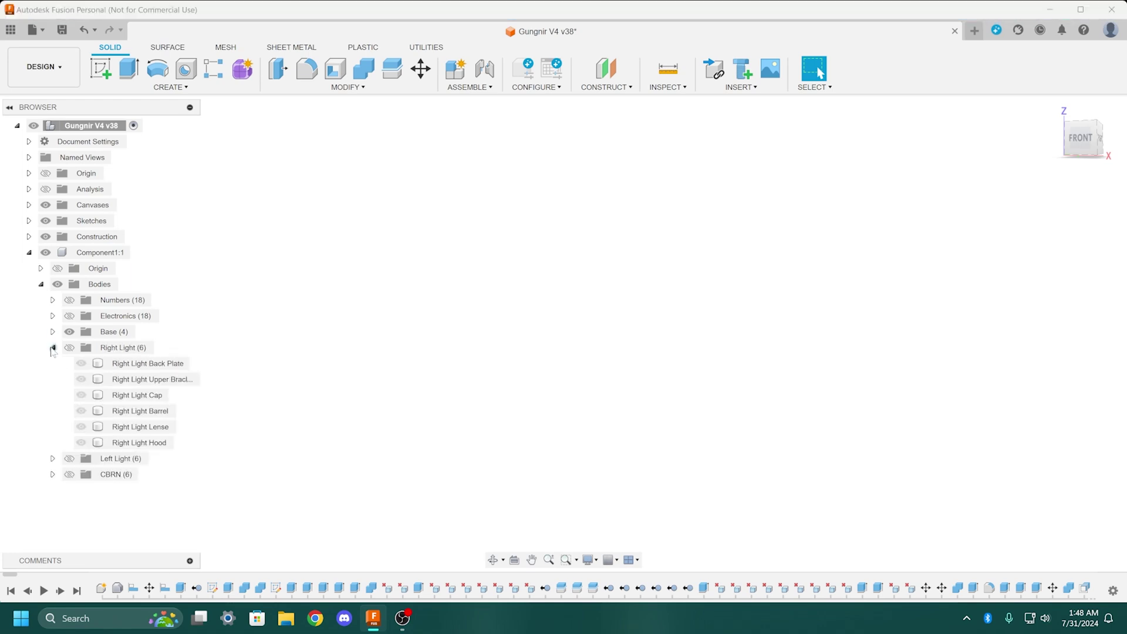
pyautogui.click(69, 348)
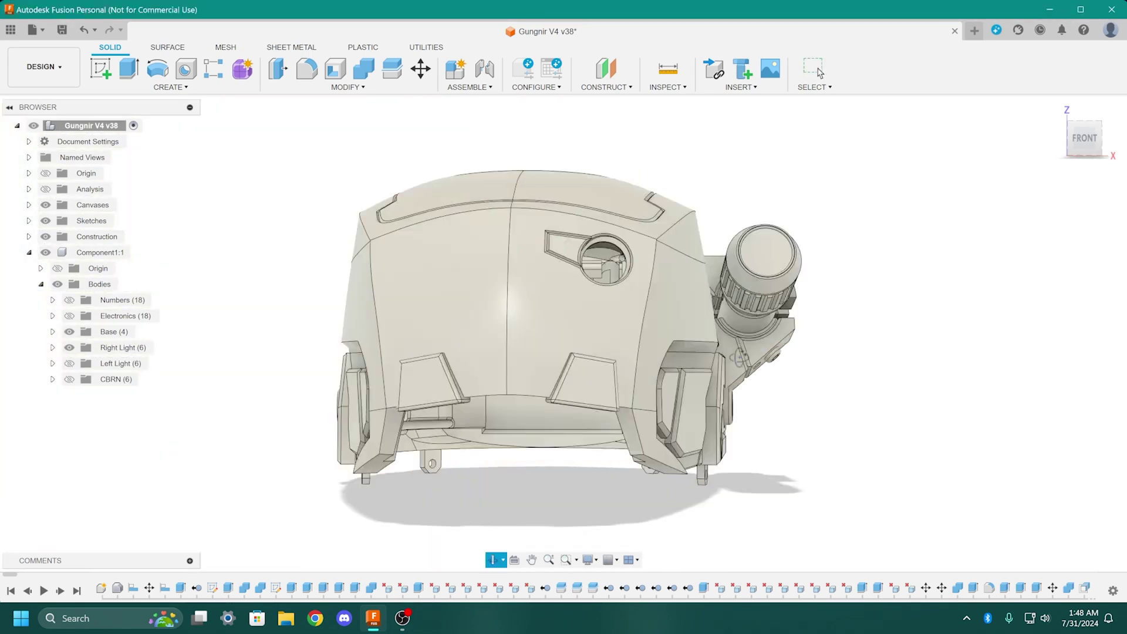
pyautogui.click(818, 71)
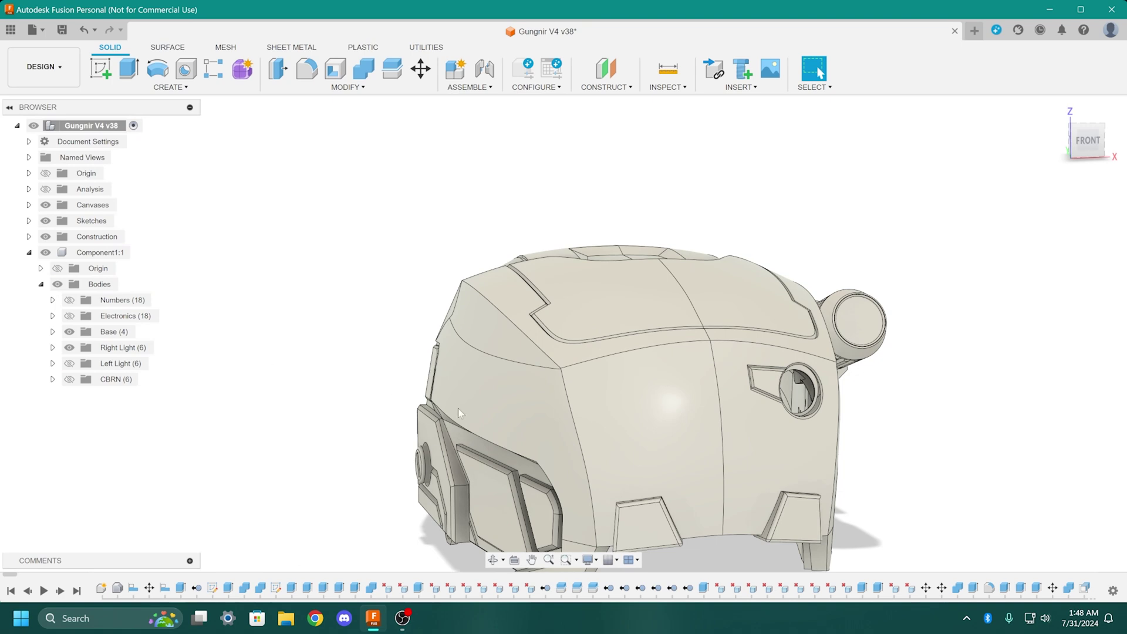
# Examine from the front, both sides and above how the Right Light is mounted on the helmet
pyautogui.moveTo(458, 409); pyautogui.dragTo(235, 344, button='middle')
pyautogui.scroll(-2, 376, 360)
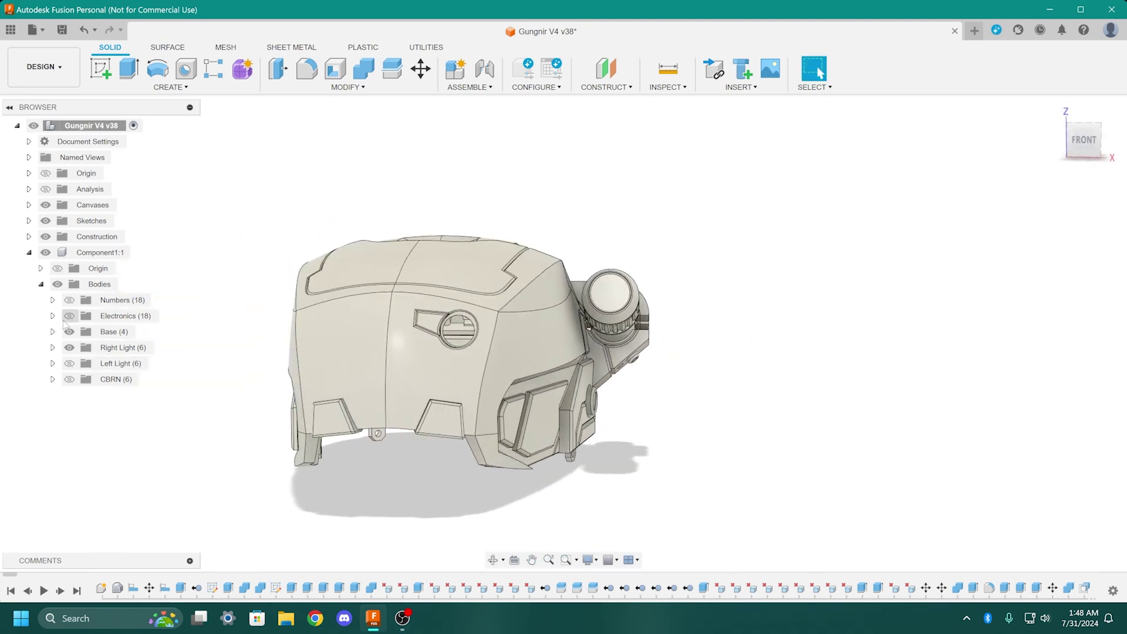
pyautogui.keyDown('shift'); pyautogui.moveTo(156, 376); pyautogui.dragTo(629, 324, button='middle'); pyautogui.keyUp('shift')
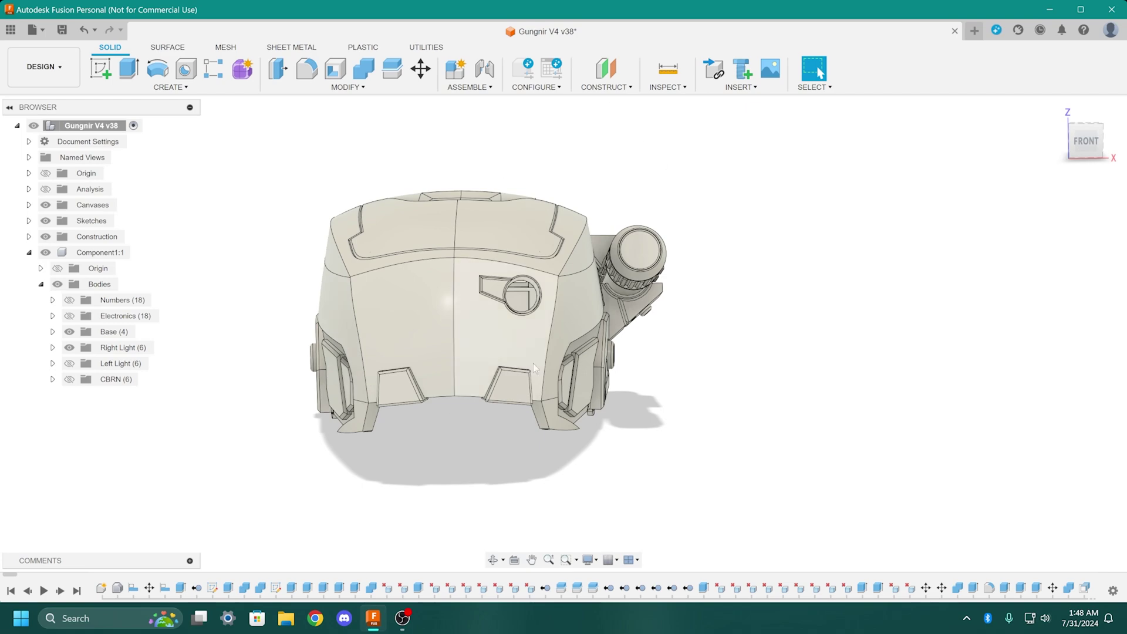
pyautogui.keyDown('shift'); pyautogui.moveTo(513, 390); pyautogui.dragTo(528, 409, button='middle'); pyautogui.keyUp('shift')
pyautogui.scroll(2, 655, 453)
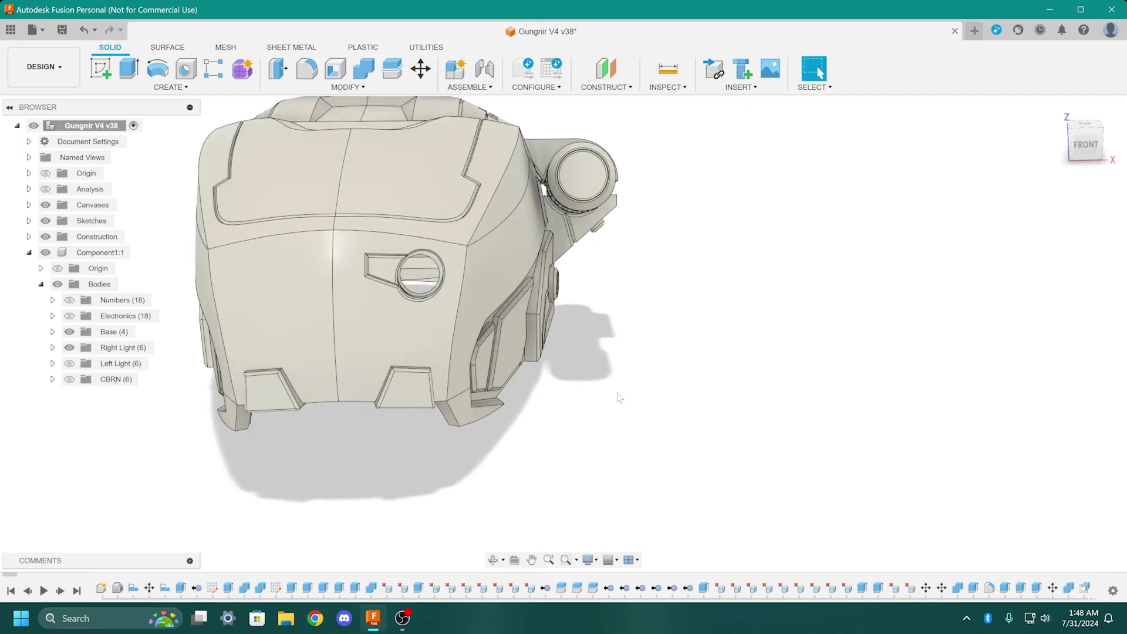
pyautogui.keyDown('shift'); pyautogui.moveTo(619, 398); pyautogui.dragTo(102, 321, button='middle'); pyautogui.keyUp('shift')
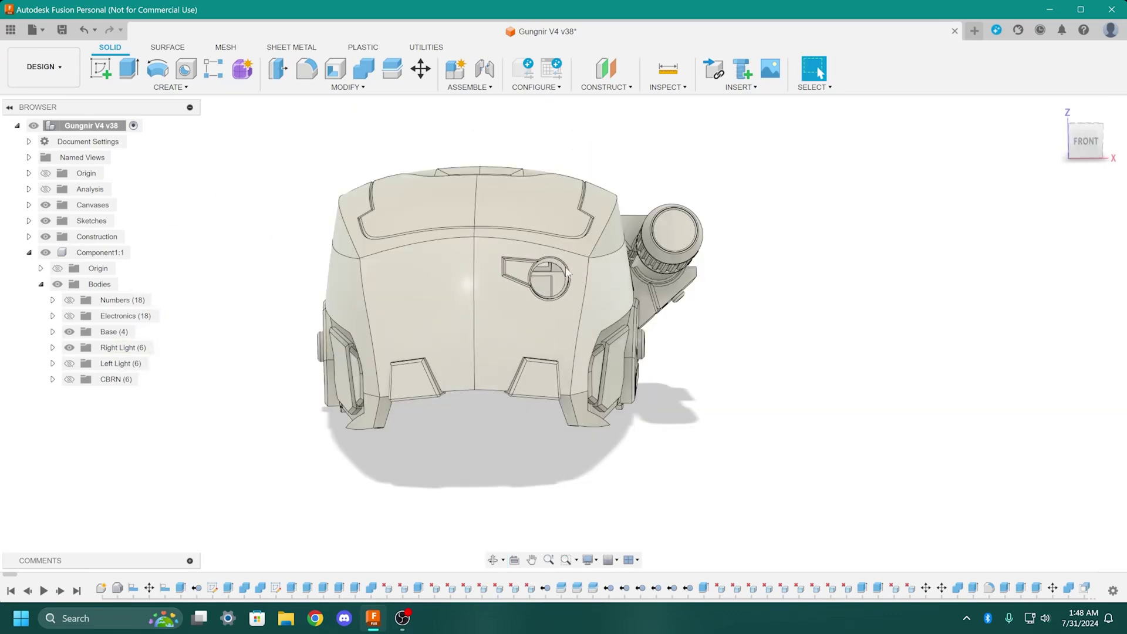
pyautogui.scroll(3, 732, 346)
pyautogui.scroll(-4, 732, 346)
pyautogui.moveTo(732, 346); pyautogui.dragTo(752, 301, button='middle')
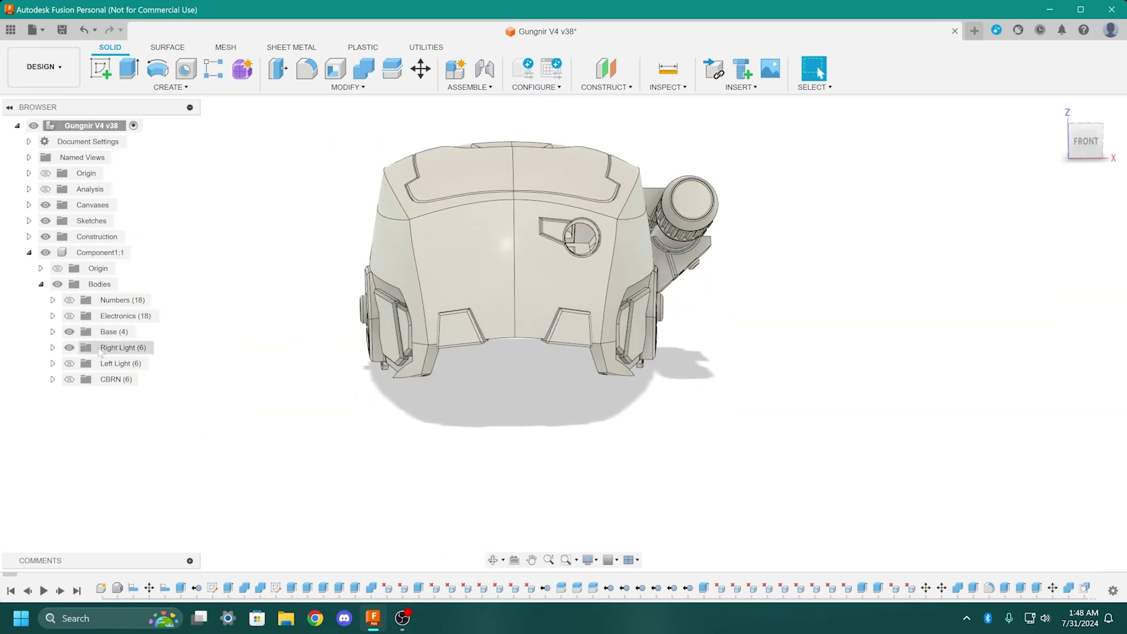
# List the Right Light parts and view the light and its Back Plate on the helmet from above
pyautogui.click(53, 348)
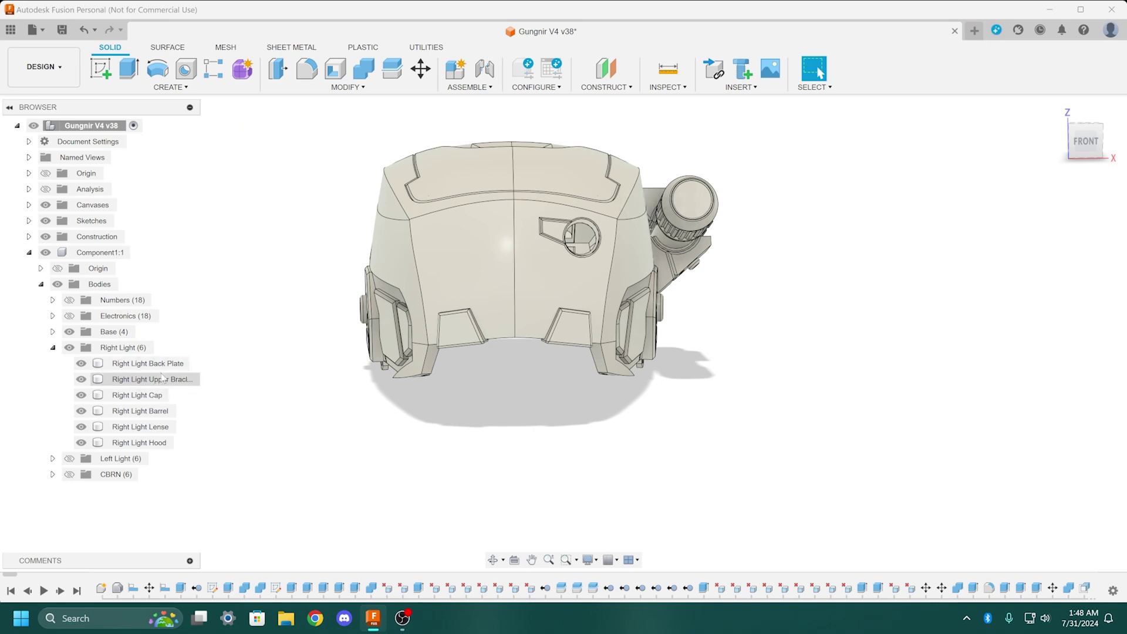
pyautogui.keyDown('shift'); pyautogui.moveTo(312, 337); pyautogui.dragTo(575, 311, button='middle'); pyautogui.keyUp('shift')
pyautogui.click(579, 309)
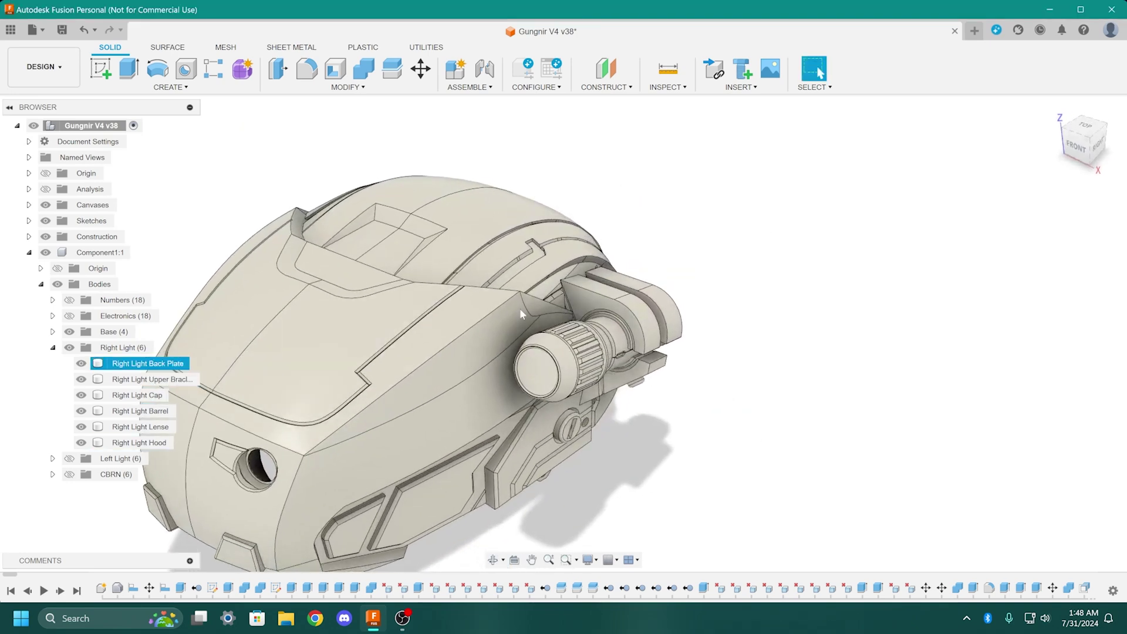
pyautogui.keyDown('shift'); pyautogui.moveTo(580, 400); pyautogui.dragTo(636, 400, button='middle'); pyautogui.keyUp('shift')
# Hide the Right Light's Upper Bracket, Cap, Barrel, Lense and Hood plus the helmet's front shell, leaving the Right Light Back Plate
pyautogui.click(80, 378)
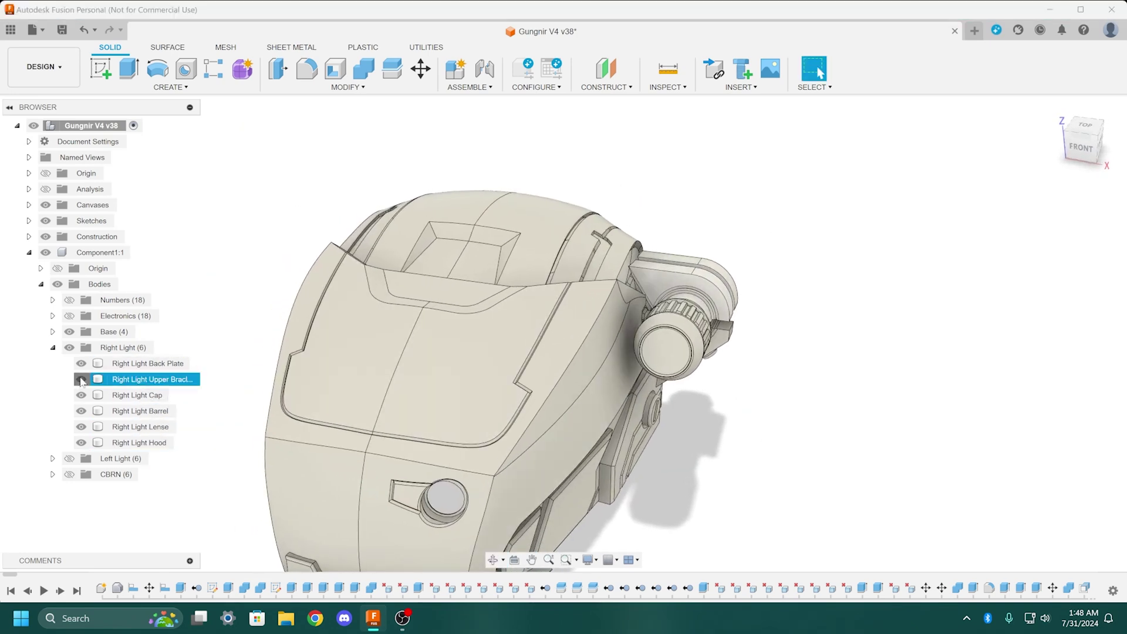
pyautogui.click(52, 331)
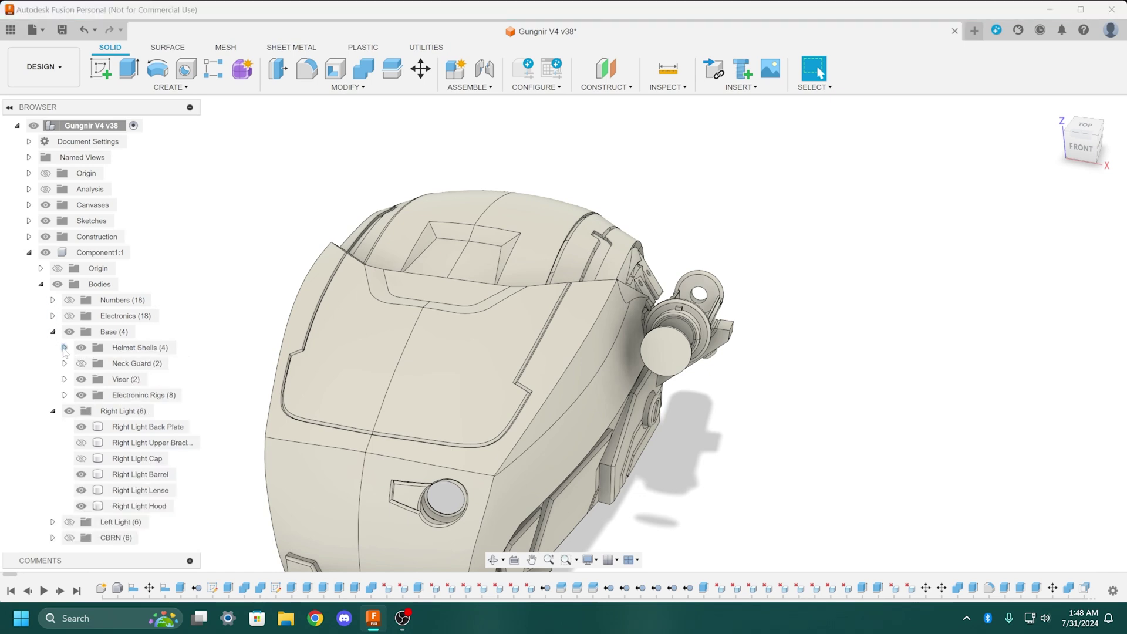
pyautogui.moveTo(305, 294); pyautogui.dragTo(303, 182, button='middle')
pyautogui.scroll(-2, 300, 194)
pyautogui.keyDown('shift'); pyautogui.moveTo(288, 271); pyautogui.dragTo(314, 275, button='middle'); pyautogui.keyUp('shift')
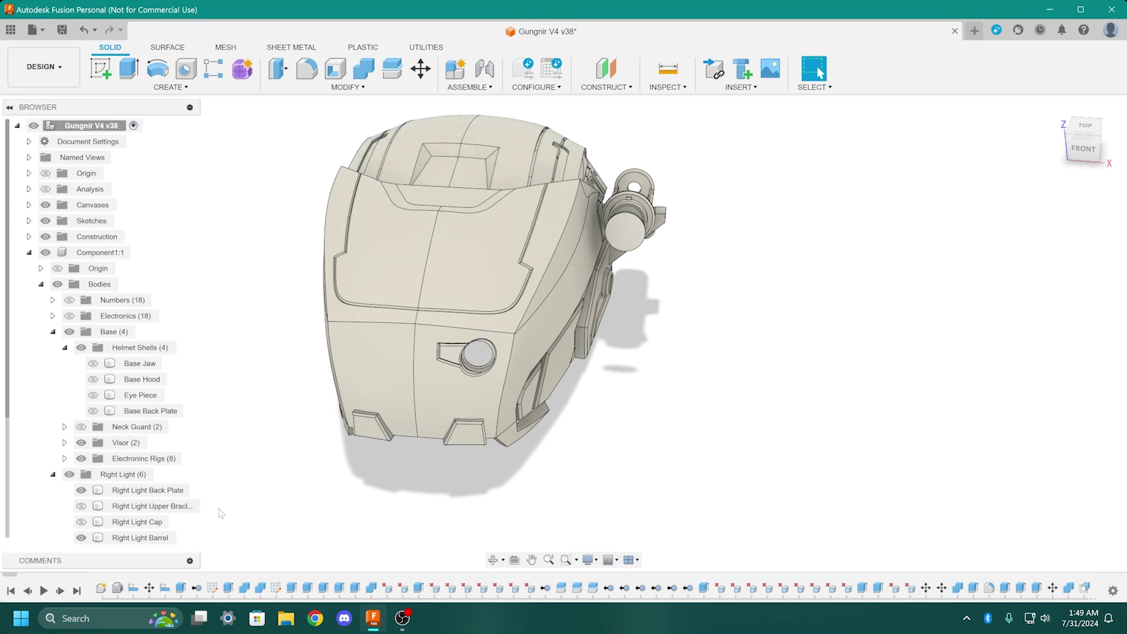
pyautogui.scroll(-2, 147, 464)
pyautogui.scroll(-1, 88, 516)
pyautogui.click(81, 490)
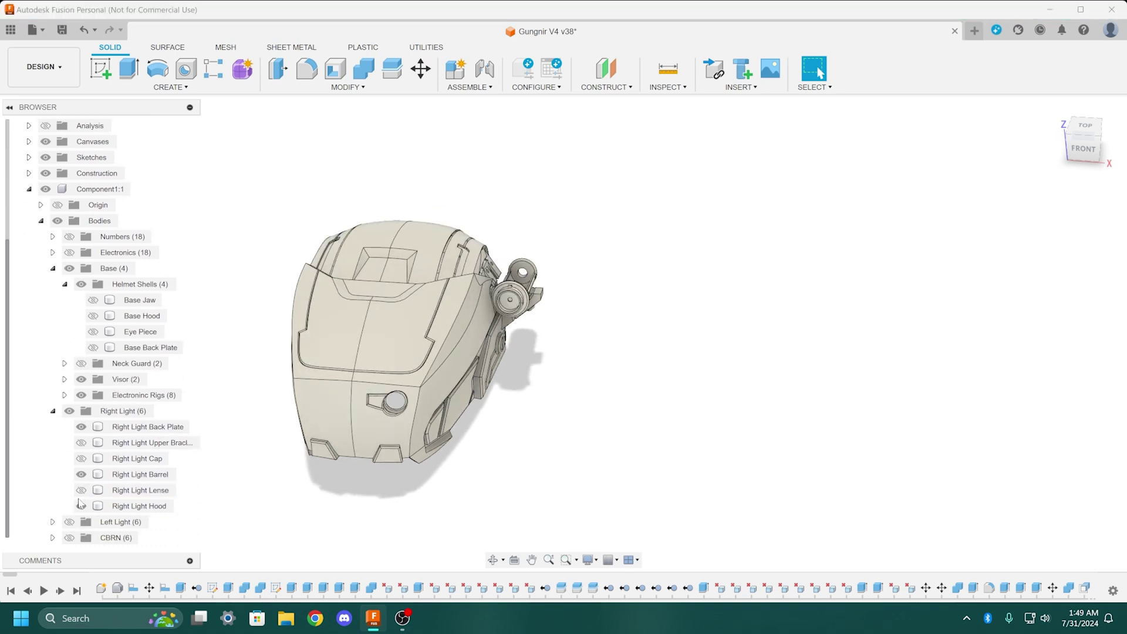
pyautogui.click(80, 505)
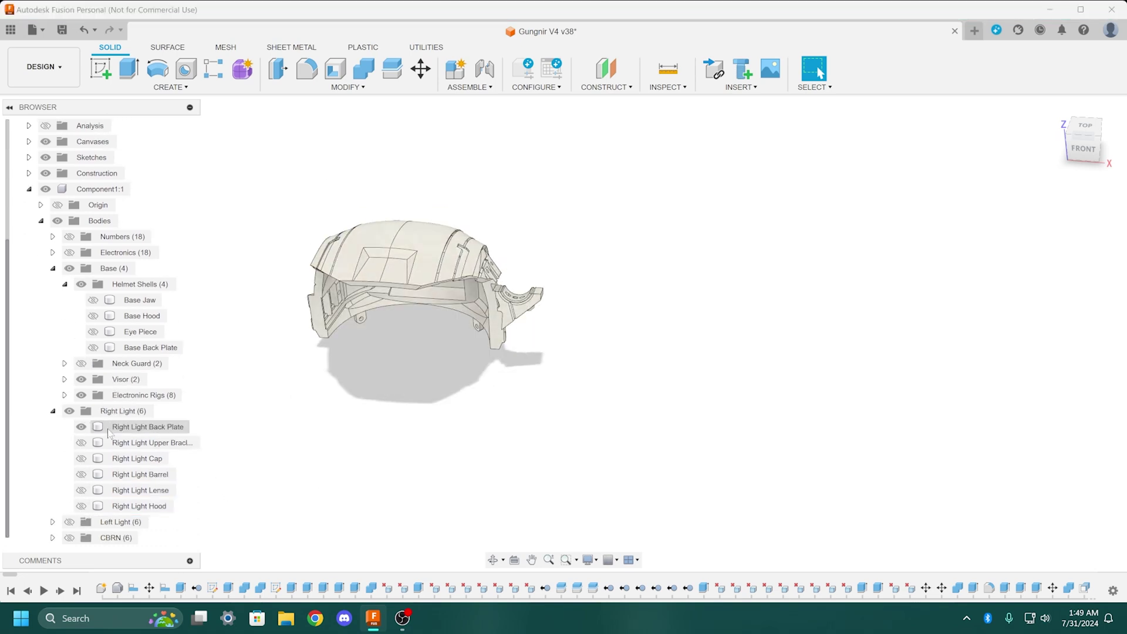
# Inspect the Right Light Back Plate and its mounting on the Base Back Plate from the front and the side
pyautogui.scroll(3, 367, 404)
pyautogui.keyDown('shift'); pyautogui.moveTo(367, 407); pyautogui.dragTo(405, 446, button='middle'); pyautogui.keyUp('shift')
pyautogui.click(639, 270)
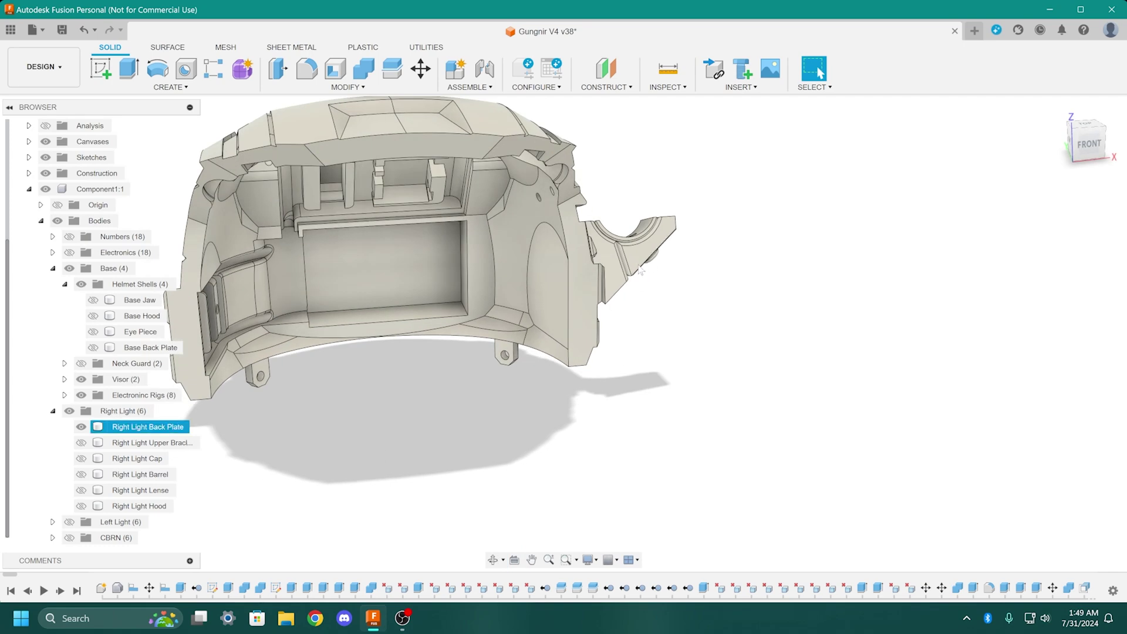
pyautogui.keyDown('shift'); pyautogui.moveTo(722, 382); pyautogui.dragTo(528, 434, button='middle'); pyautogui.keyUp('shift')
pyautogui.scroll(4, 363, 360)
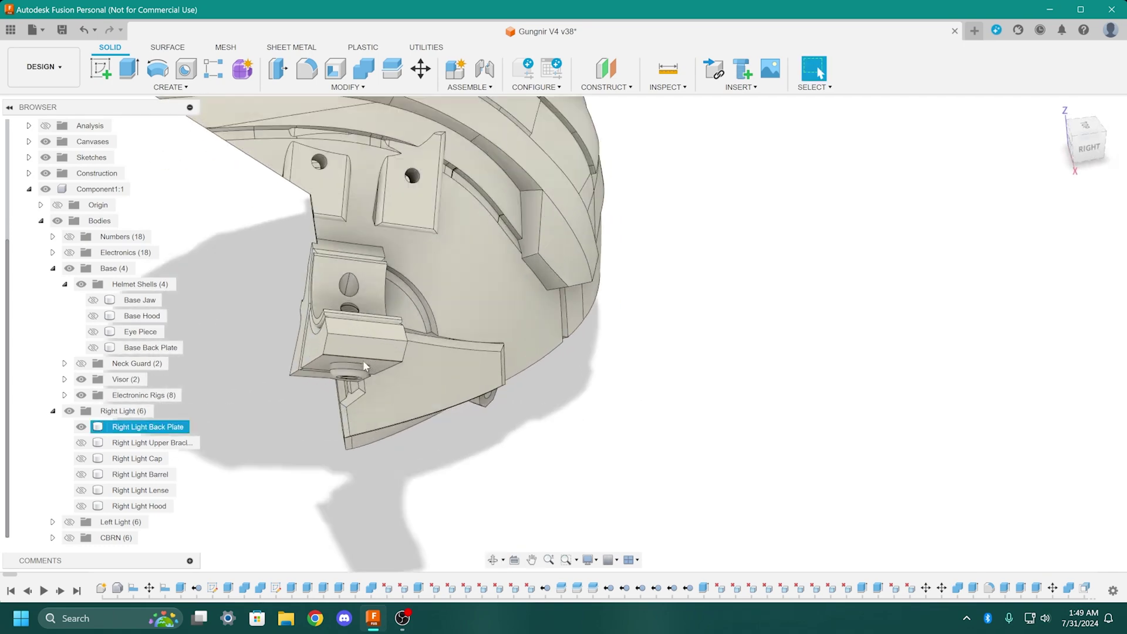
pyautogui.scroll(-1, 358, 273)
pyautogui.moveTo(372, 246); pyautogui.dragTo(435, 408, button='middle')
pyautogui.scroll(3, 434, 399)
pyautogui.keyDown('shift'); pyautogui.moveTo(528, 264); pyautogui.dragTo(533, 236, button='middle'); pyautogui.keyUp('shift')
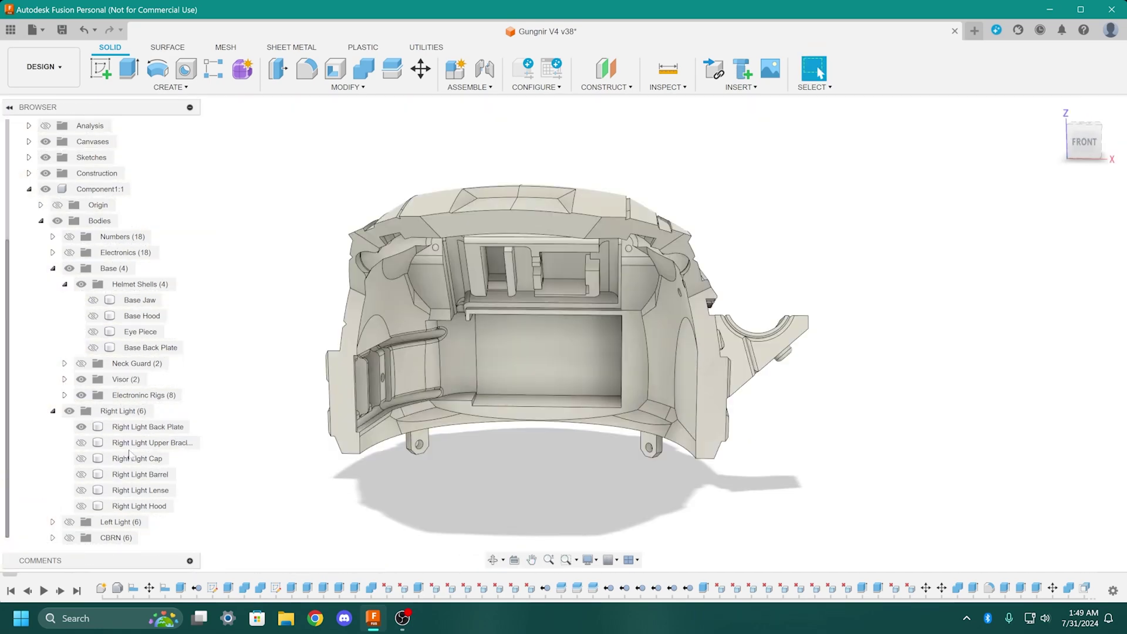
# List the Left Light parts, show the light on the helmet and hide everything except the Left Light Back Plate
pyautogui.click(53, 521)
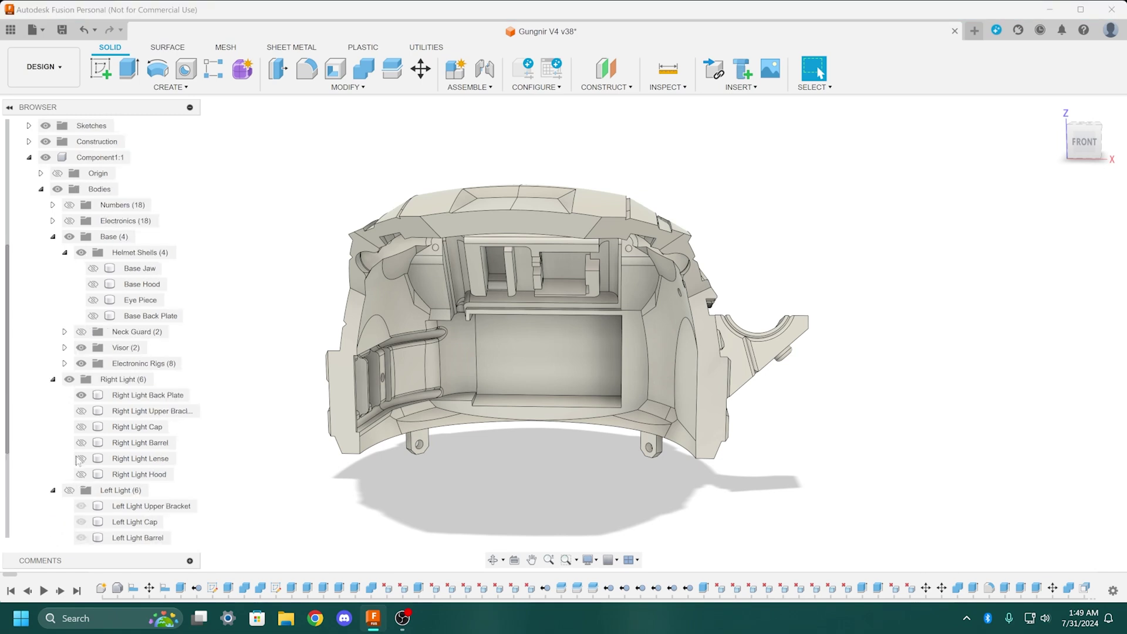
pyautogui.scroll(-2, 89, 418)
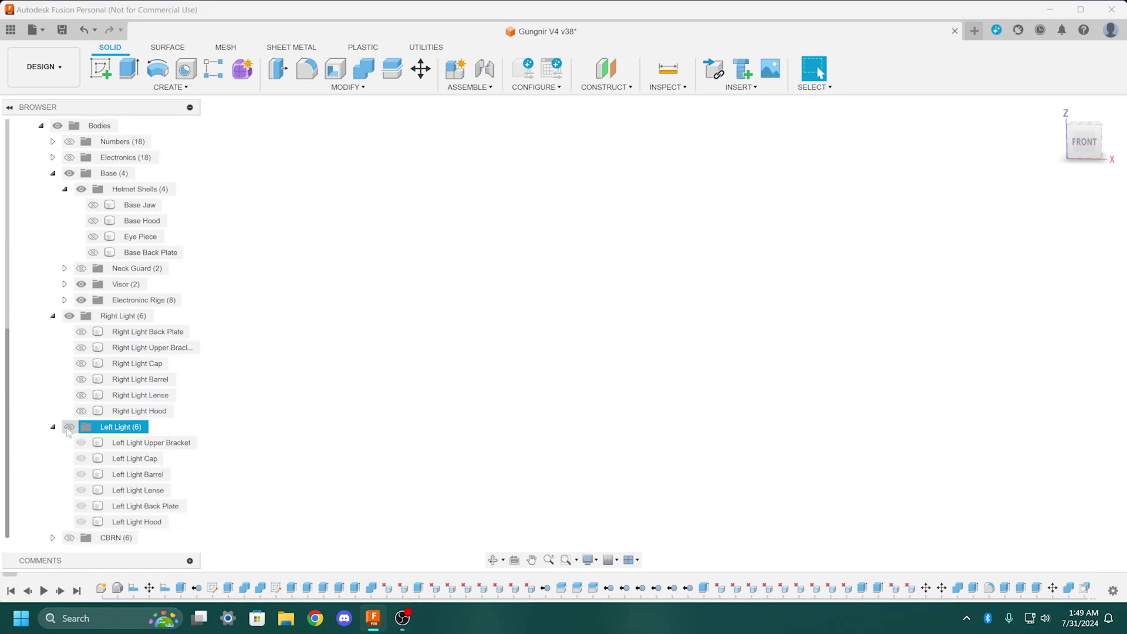
pyautogui.click(69, 427)
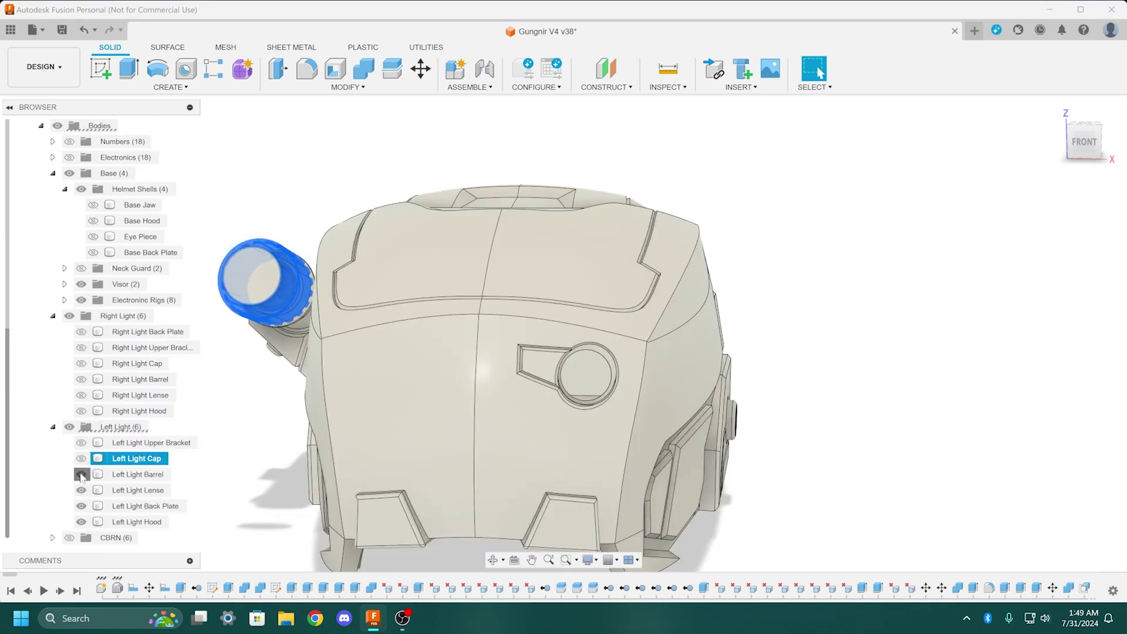
pyautogui.click(82, 522)
pyautogui.click(408, 483)
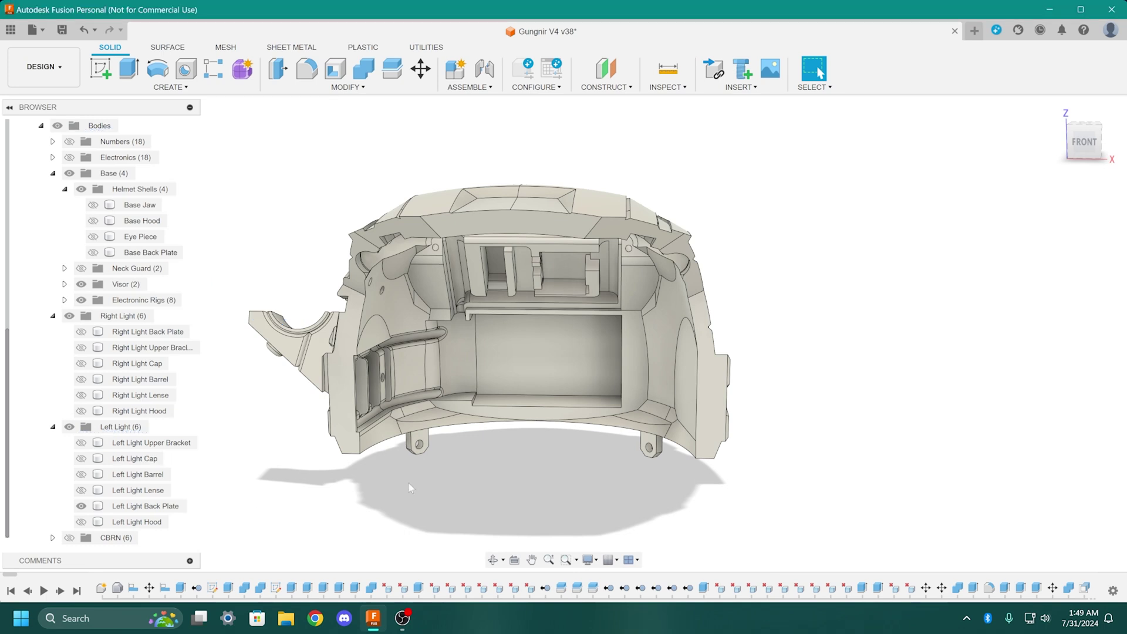
pyautogui.moveTo(511, 462); pyautogui.dragTo(496, 486, button='middle')
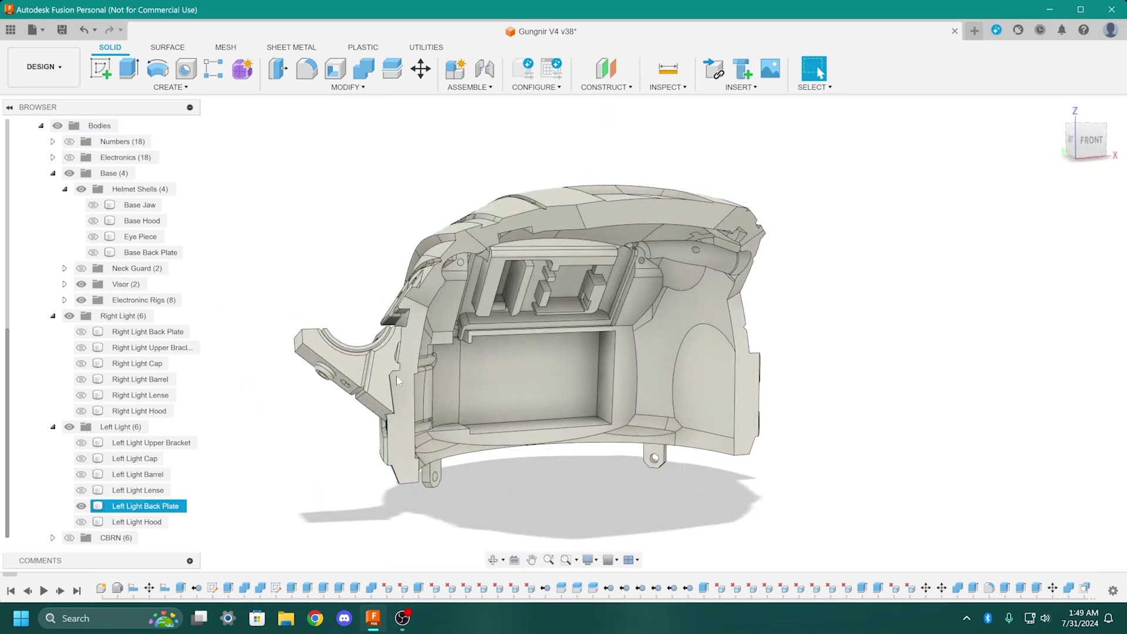
# Replace the Left Light Back Plate with the Right Light Hood and view the hood from both sides
pyautogui.press('v')
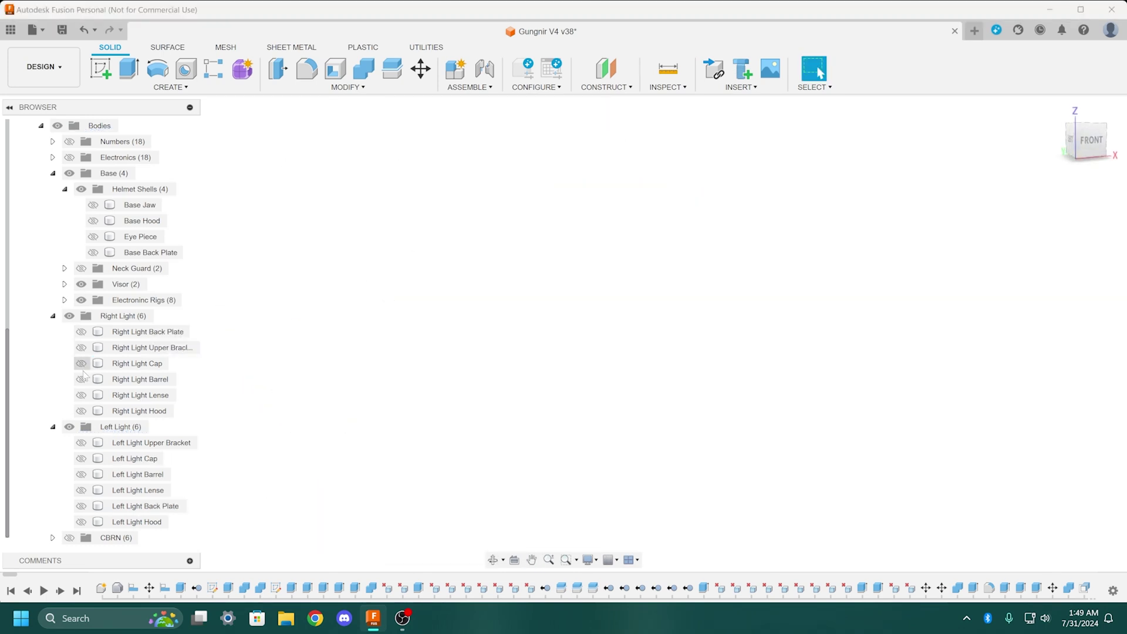
pyautogui.click(86, 409)
pyautogui.moveTo(592, 352); pyautogui.dragTo(394, 401, button='middle')
pyautogui.moveTo(477, 384); pyautogui.dragTo(735, 381)
pyautogui.press('Escape')
pyautogui.click(735, 380)
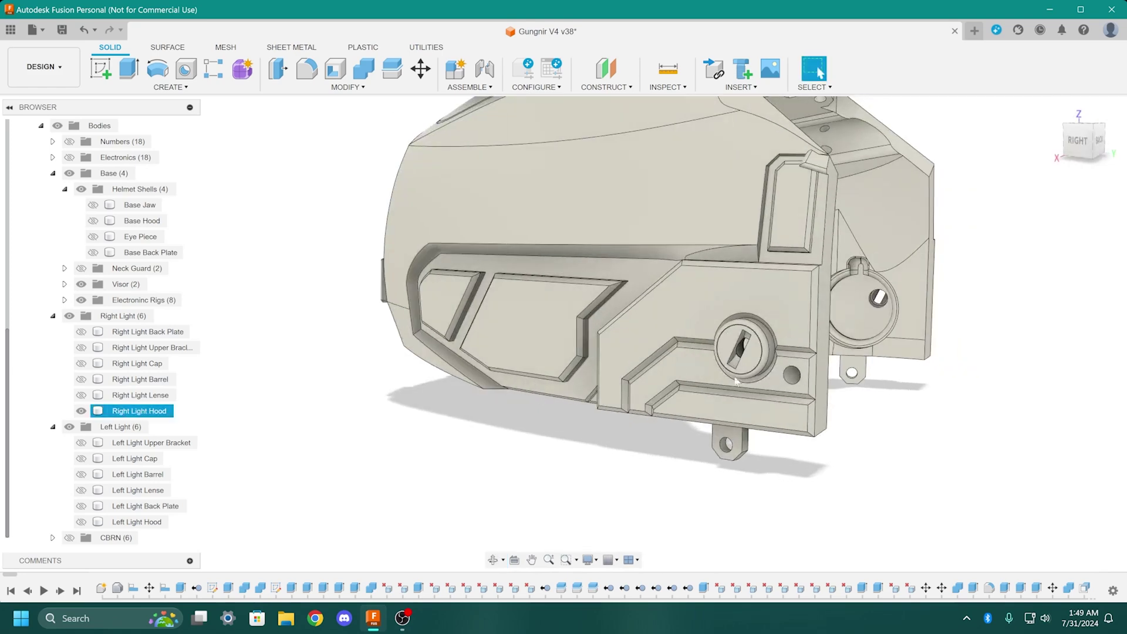
pyautogui.keyDown('shift'); pyautogui.moveTo(794, 401); pyautogui.dragTo(508, 356, button='middle'); pyautogui.keyUp('shift')
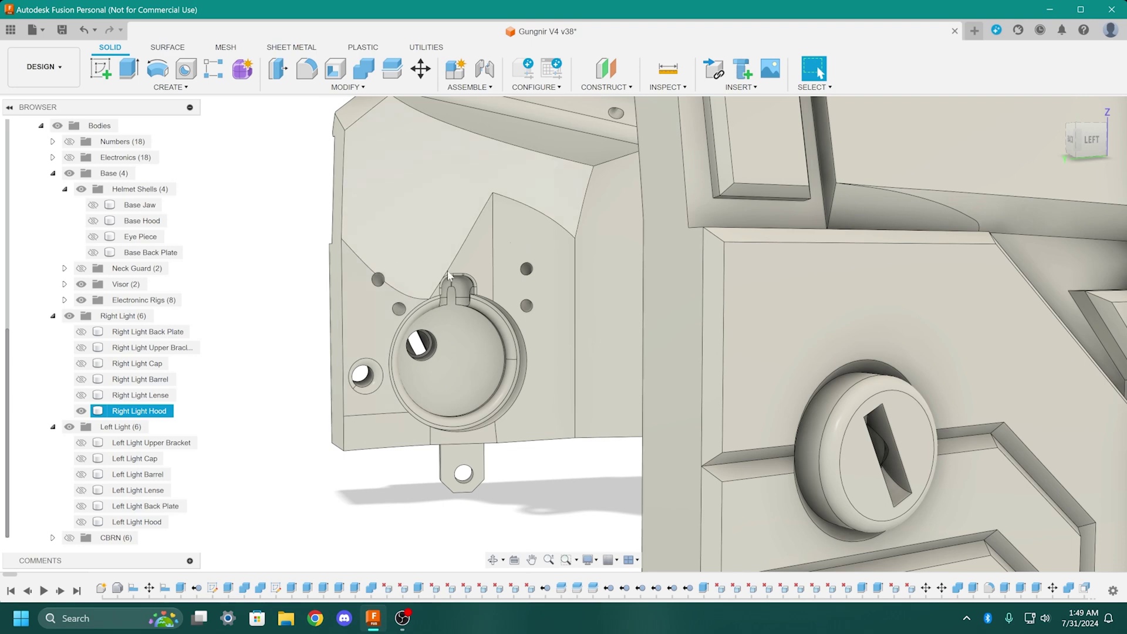
# Inspect the rear edge of the Right Light Hood shell and its small raised tab from the side
pyautogui.scroll(-4, 569, 274)
pyautogui.keyDown('shift'); pyautogui.moveTo(569, 273); pyautogui.dragTo(632, 280, button='middle'); pyautogui.keyUp('shift')
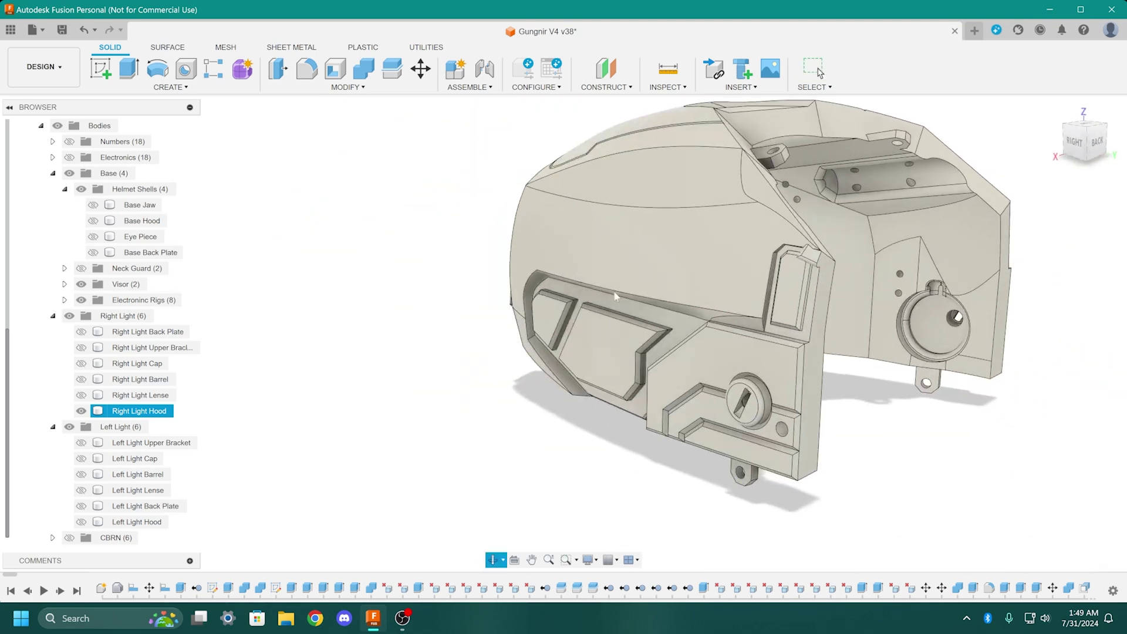
pyautogui.scroll(6, 632, 279)
pyautogui.scroll(5, 823, 262)
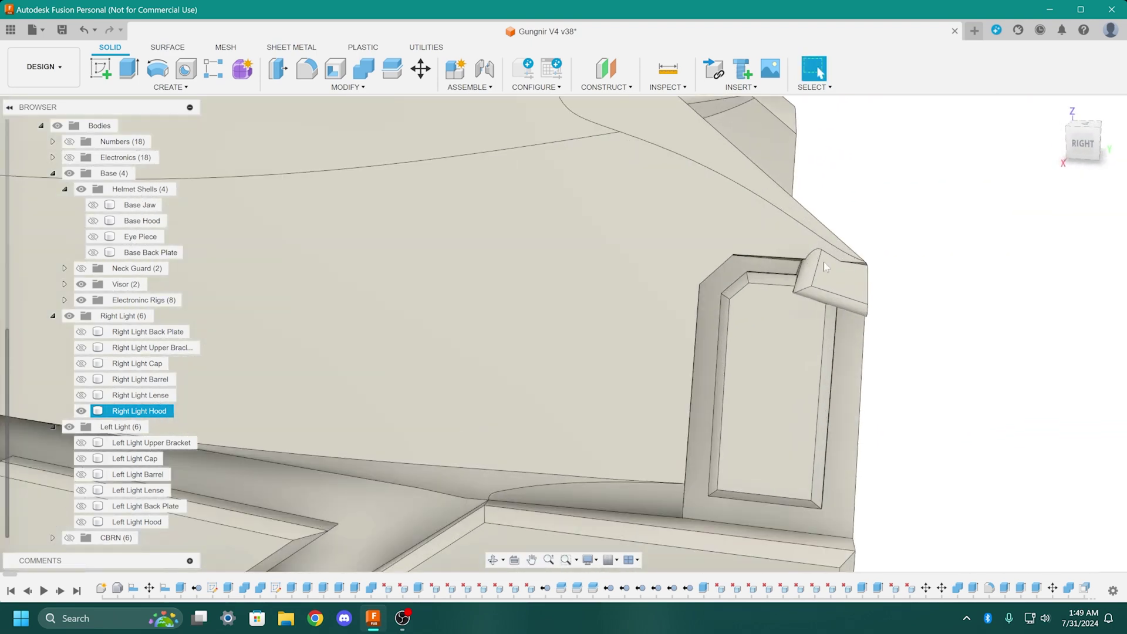
pyautogui.scroll(-2, 835, 264)
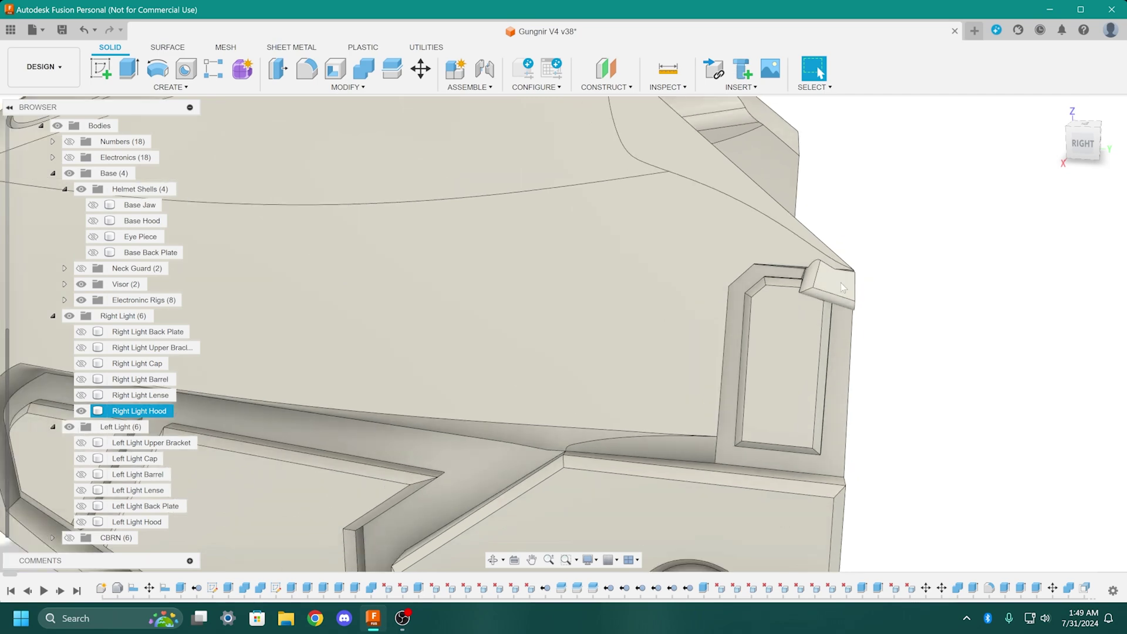
pyautogui.scroll(-6, 846, 296)
# Inspect the mounting holes and the peg inside the Right Light Hood shell from the back
pyautogui.keyDown('shift'); pyautogui.moveTo(843, 295); pyautogui.dragTo(512, 281, button='middle'); pyautogui.keyUp('shift')
pyautogui.scroll(5, 511, 286)
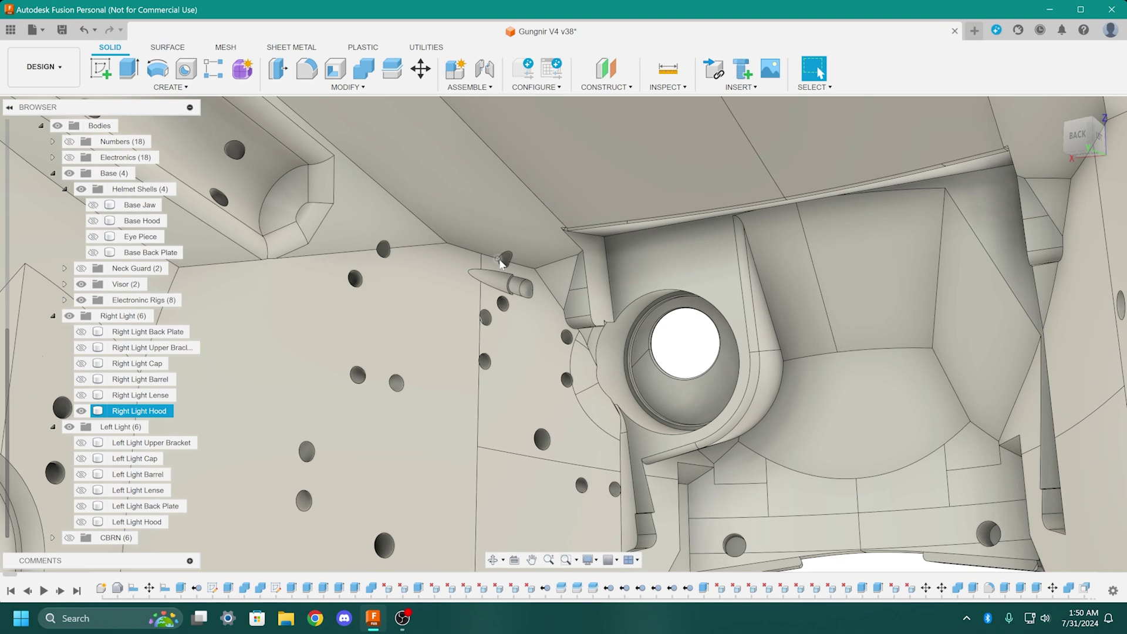
pyautogui.scroll(-4, 498, 259)
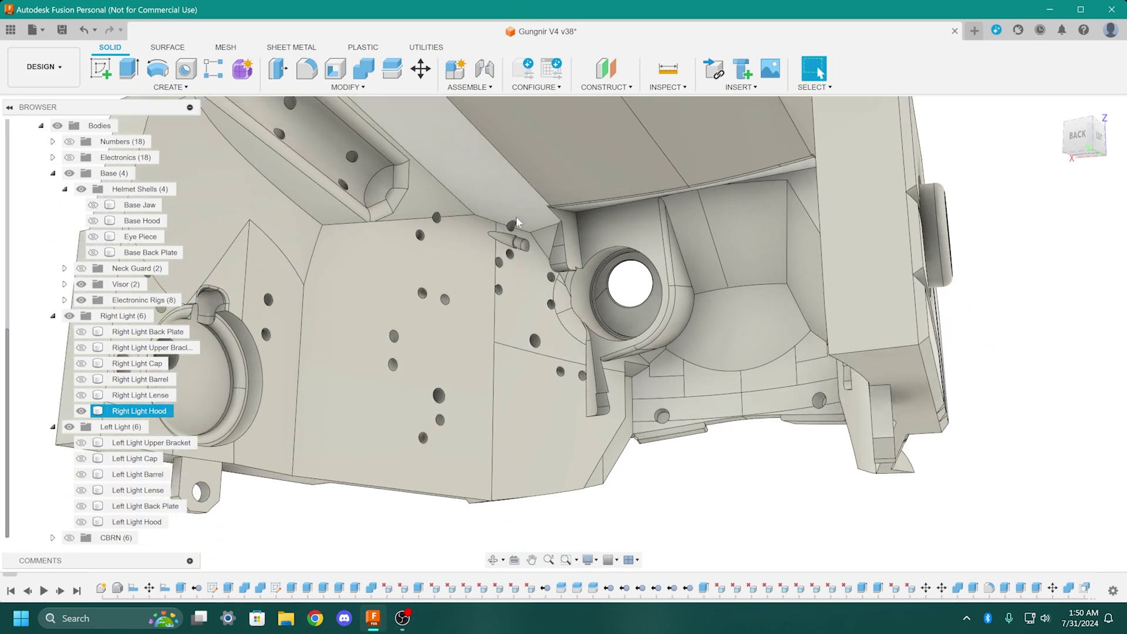
pyautogui.keyDown('shift'); pyautogui.moveTo(338, 342); pyautogui.dragTo(354, 359, button='middle'); pyautogui.keyUp('shift')
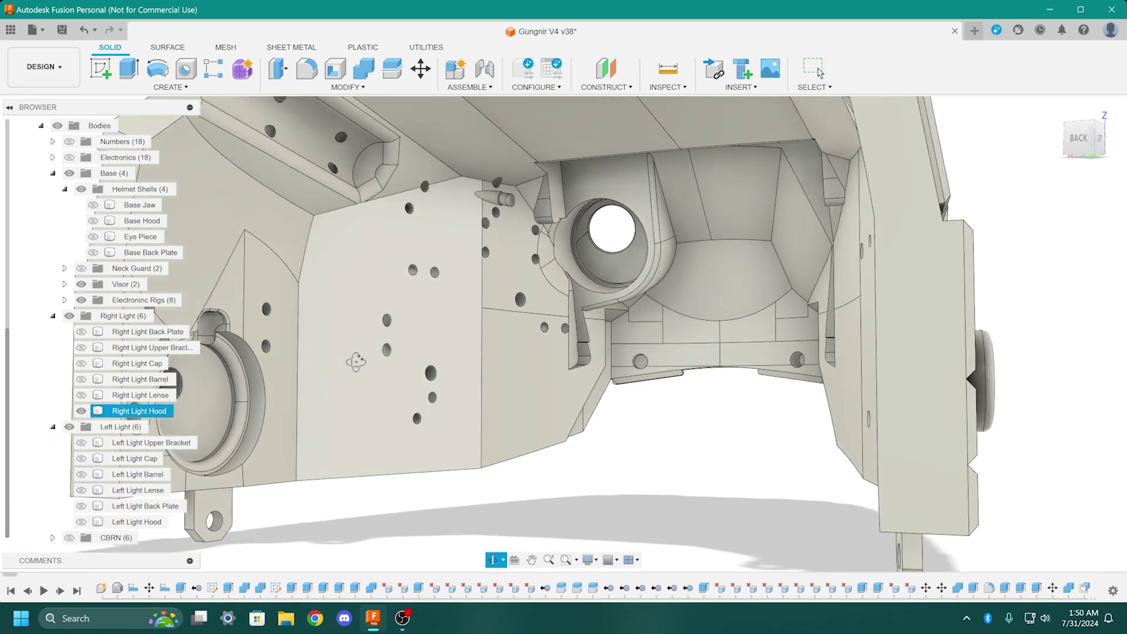
pyautogui.moveTo(618, 188); pyautogui.dragTo(716, 197, button='middle')
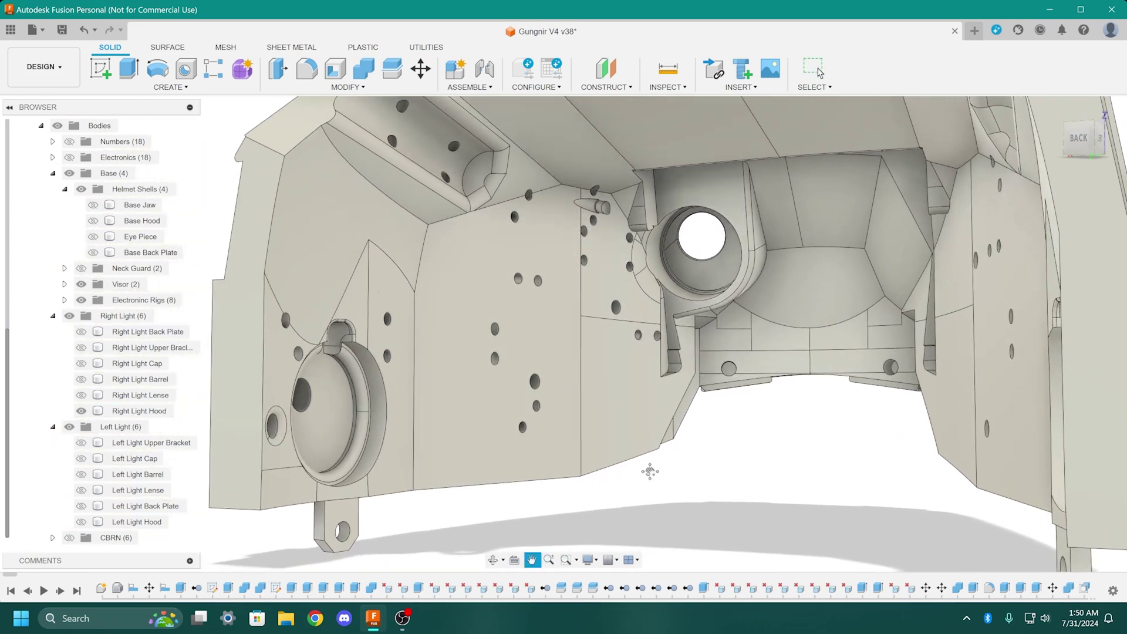
pyautogui.moveTo(649, 467); pyautogui.dragTo(634, 456, button='middle')
# Show the Left Light Hood instead of the Right Light Hood and inspect it from inside and outside
pyautogui.click(81, 411)
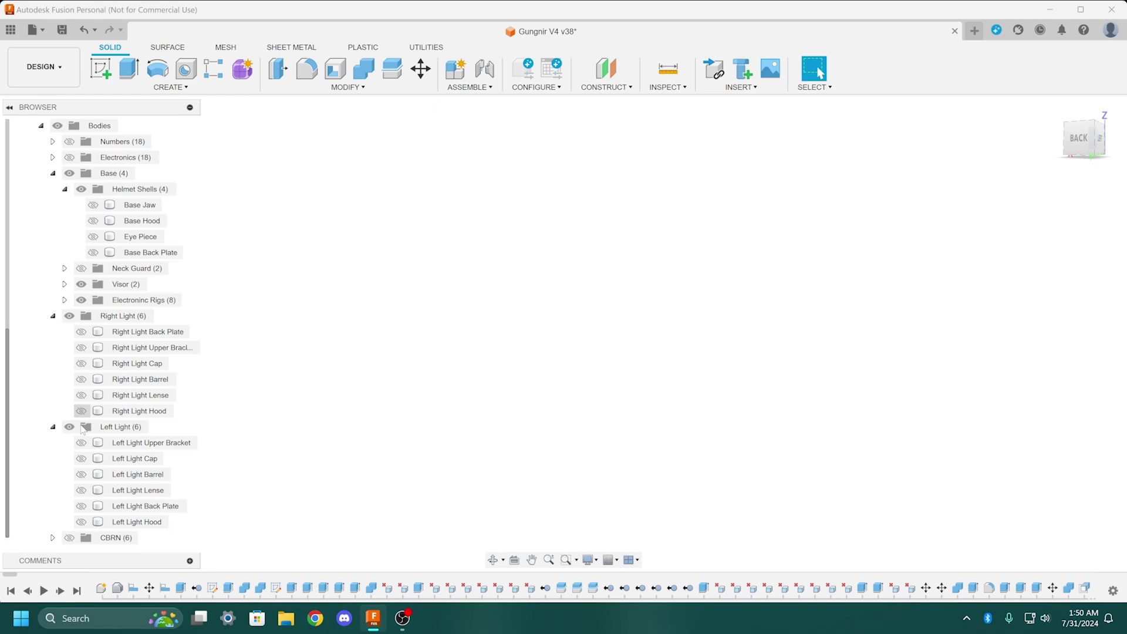
pyautogui.click(81, 522)
pyautogui.keyDown('shift'); pyautogui.moveTo(528, 293); pyautogui.dragTo(473, 182, button='middle'); pyautogui.keyUp('shift')
pyautogui.scroll(3, 596, 166)
pyautogui.scroll(-2, 473, 181)
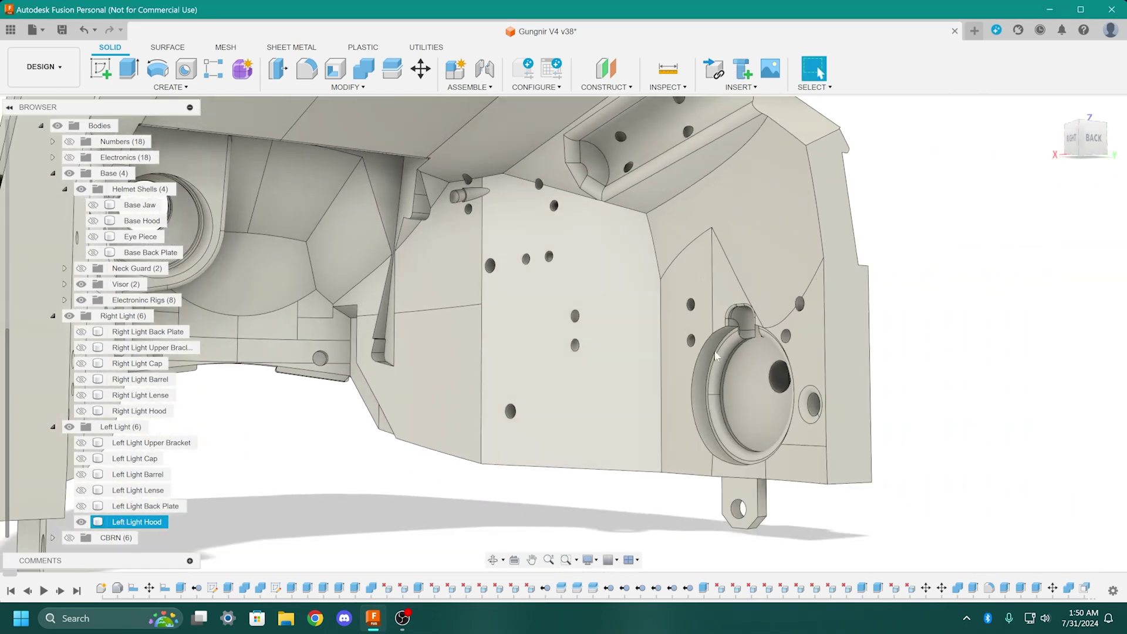
pyautogui.keyDown('shift'); pyautogui.moveTo(833, 375); pyautogui.dragTo(413, 420, button='middle'); pyautogui.keyUp('shift')
pyautogui.scroll(-2, 889, 399)
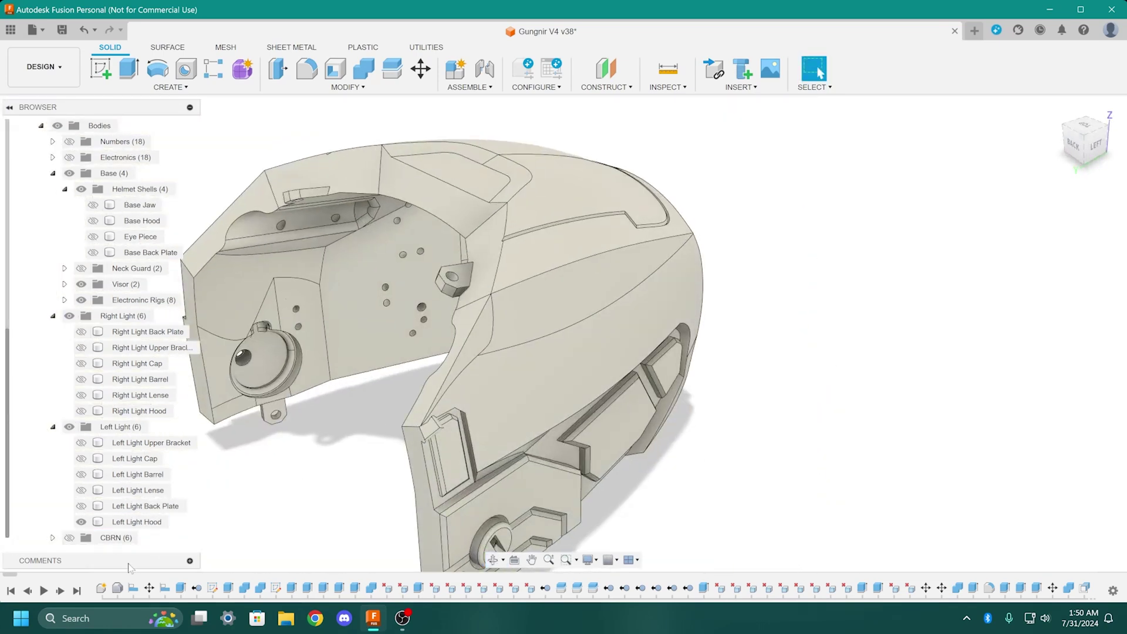
# Hide the Left Light Hood and show the Right Light Back Plate together with the Right Light Hood, viewed from the front
pyautogui.click(81, 522)
pyautogui.click(81, 332)
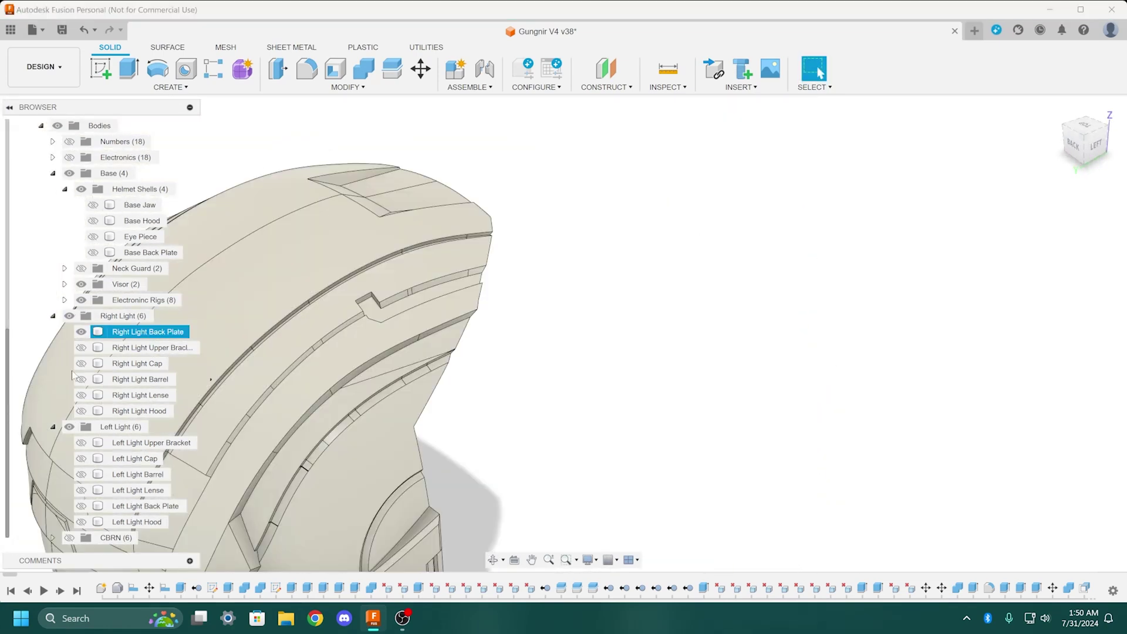
pyautogui.click(79, 412)
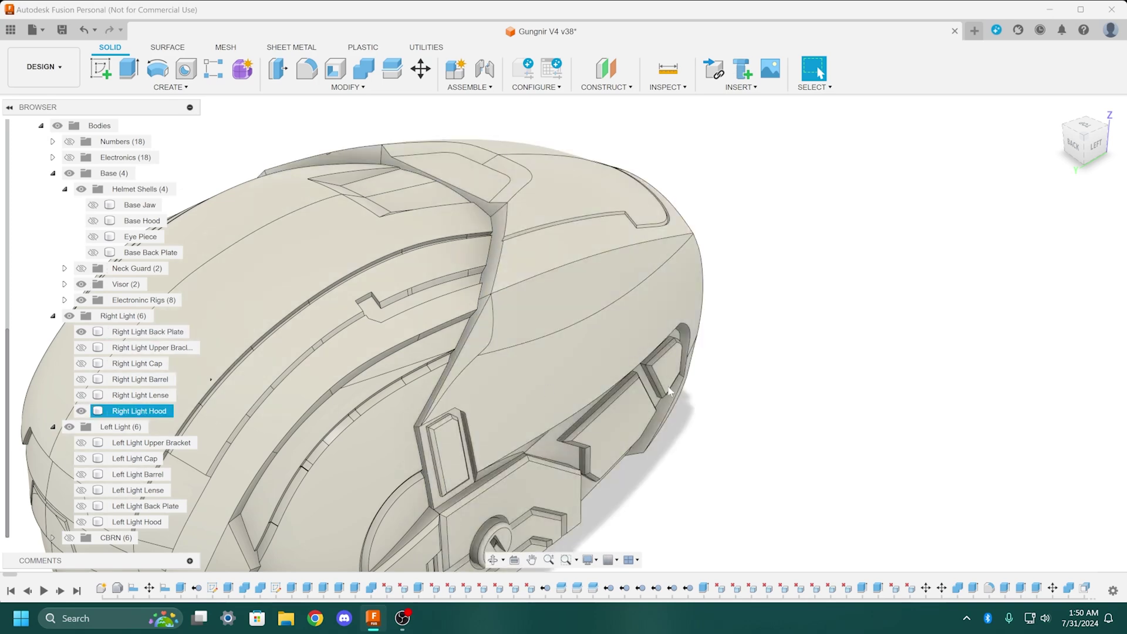
pyautogui.keyDown('shift'); pyautogui.moveTo(446, 399); pyautogui.dragTo(818, 370, button='middle'); pyautogui.keyUp('shift')
pyautogui.scroll(5, 818, 370)
pyautogui.moveTo(593, 287)
pyautogui.keyDown('shift'); pyautogui.mouseDown(button='middle')
pyautogui.moveTo(693, 302)
pyautogui.moveTo(734, 286)
pyautogui.moveTo(587, 306)
pyautogui.mouseUp(button='middle'); pyautogui.keyUp('shift')
pyautogui.press('Escape')
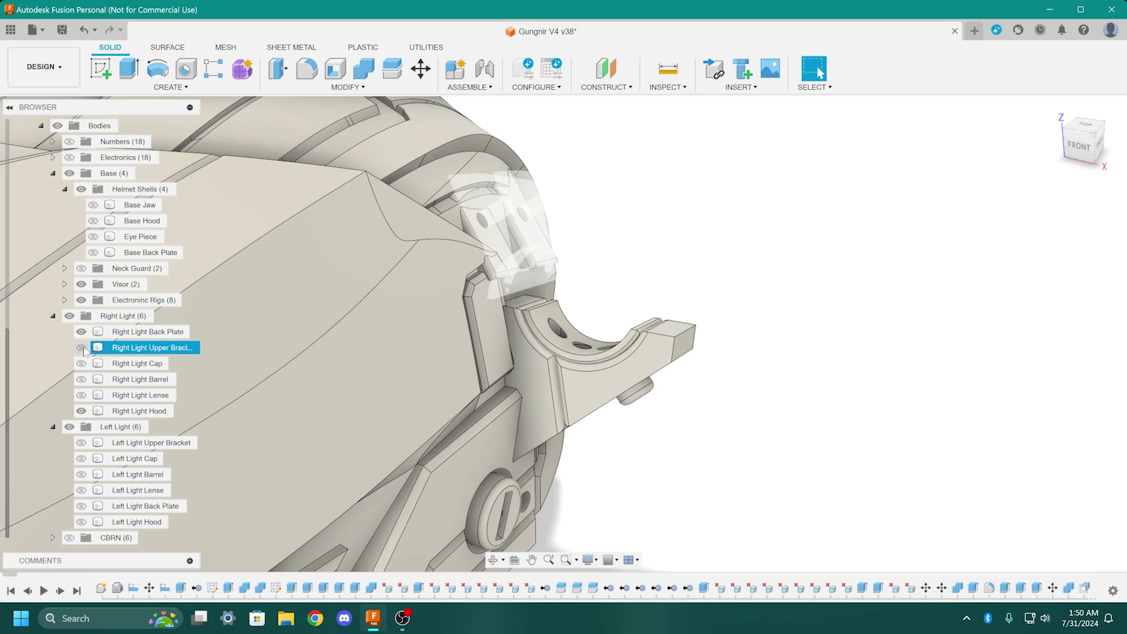
# Show the Right Light Barrel on its Back Plate and inspect the holes inside the barrel from above
pyautogui.click(81, 379)
pyautogui.click(146, 331)
pyautogui.keyDown('shift'); pyautogui.moveTo(364, 375); pyautogui.dragTo(434, 358, button='middle'); pyautogui.keyUp('shift')
pyautogui.scroll(1, 463, 245)
pyautogui.moveTo(463, 246); pyautogui.dragTo(512, 385, button='middle')
pyautogui.scroll(5, 445, 316)
pyautogui.scroll(-3, 445, 317)
pyautogui.scroll(1, 501, 322)
pyautogui.keyDown('shift'); pyautogui.moveTo(505, 326); pyautogui.dragTo(542, 293, button='middle'); pyautogui.keyUp('shift')
pyautogui.scroll(3, 480, 306)
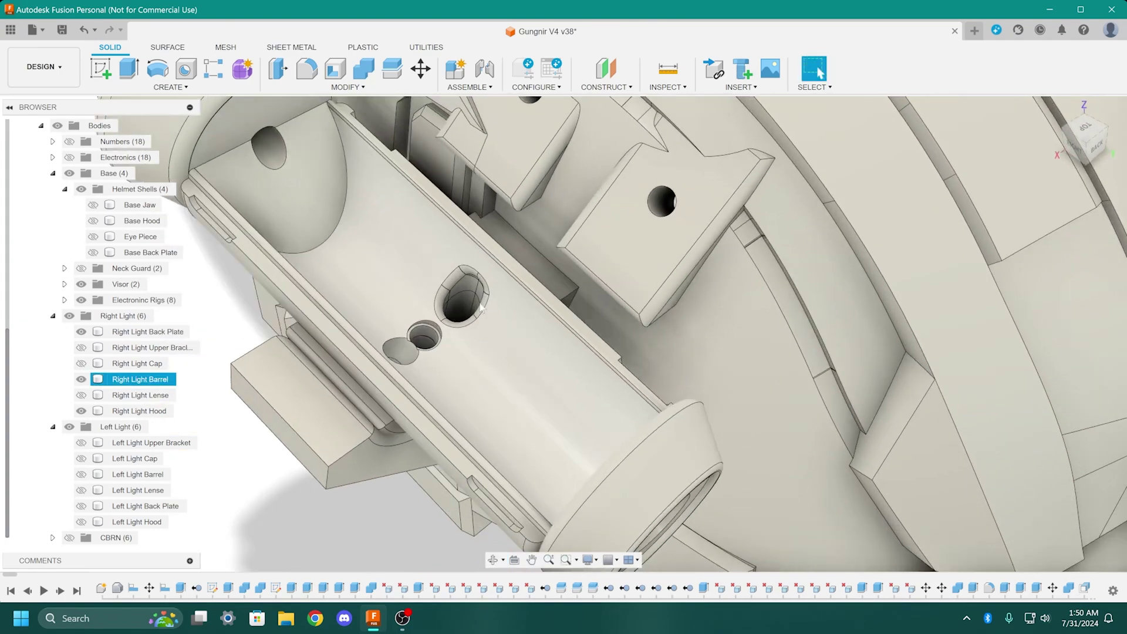
# Examine how the Right Light Barrel sits on the Back Plate and the side shell from below and around
pyautogui.keyDown('shift'); pyautogui.moveTo(524, 449); pyautogui.dragTo(651, 284, button='middle'); pyautogui.keyUp('shift')
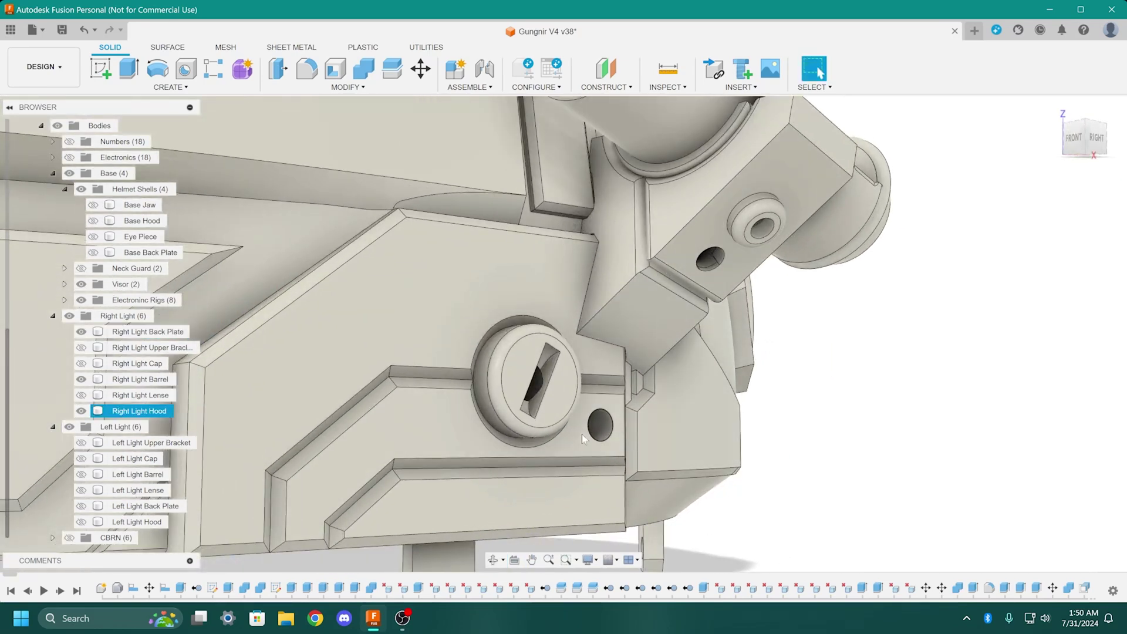
pyautogui.keyDown('shift'); pyautogui.moveTo(718, 264); pyautogui.dragTo(476, 233, button='middle'); pyautogui.keyUp('shift')
pyautogui.scroll(-3, 591, 145)
pyautogui.scroll(3, 669, 198)
pyautogui.moveTo(476, 234); pyautogui.dragTo(637, 426, button='middle')
pyautogui.scroll(3, 540, 295)
pyautogui.scroll(-3, 592, 349)
pyautogui.scroll(3, 600, 365)
# Show the Right Light Cap and Lense on the barrel and view them from the side and front
pyautogui.click(85, 363)
pyautogui.keyDown('shift'); pyautogui.moveTo(291, 293); pyautogui.dragTo(449, 290, button='middle'); pyautogui.keyUp('shift')
pyautogui.scroll(2, 595, 341)
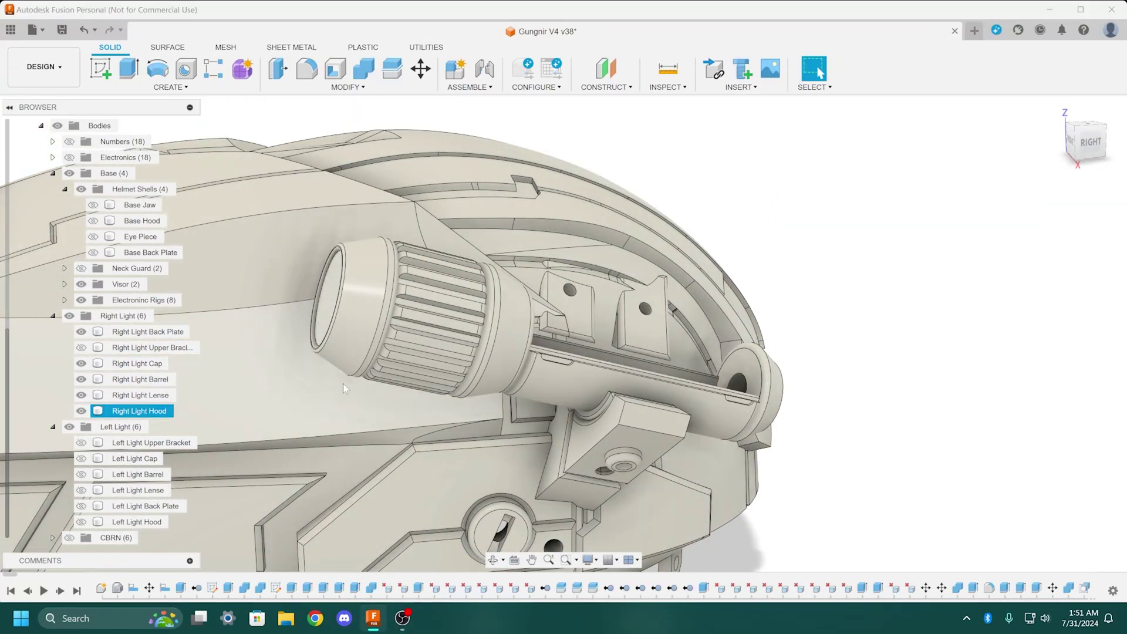
pyautogui.keyDown('shift'); pyautogui.moveTo(246, 381); pyautogui.dragTo(820, 72, button='middle'); pyautogui.keyUp('shift')
pyautogui.keyDown('shift'); pyautogui.moveTo(581, 346); pyautogui.dragTo(589, 352, button='middle'); pyautogui.keyUp('shift')
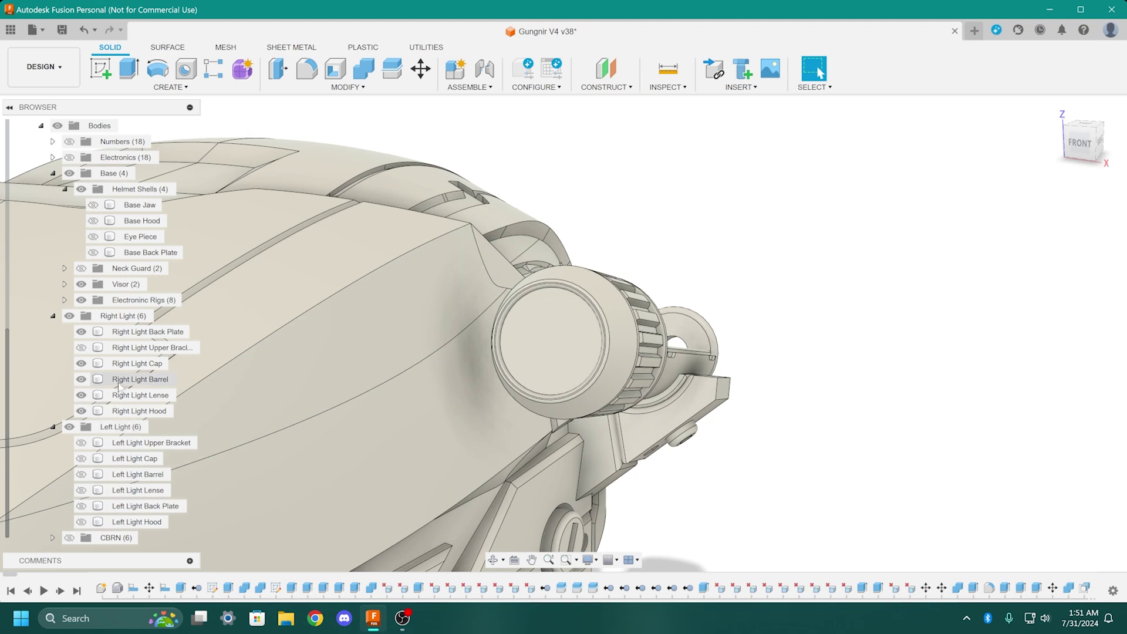
# Inspect the Right Light Lense and Barrel with the Right Light Cap temporarily hidden
pyautogui.click(82, 363)
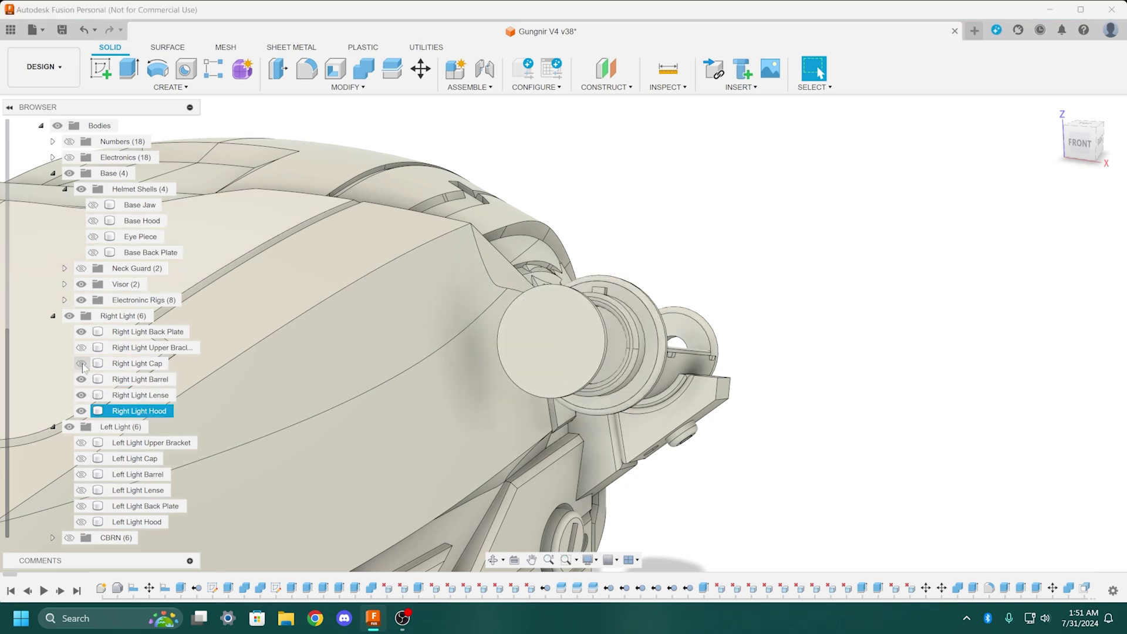
pyautogui.keyDown('shift'); pyautogui.moveTo(631, 329); pyautogui.dragTo(318, 248, button='middle'); pyautogui.keyUp('shift')
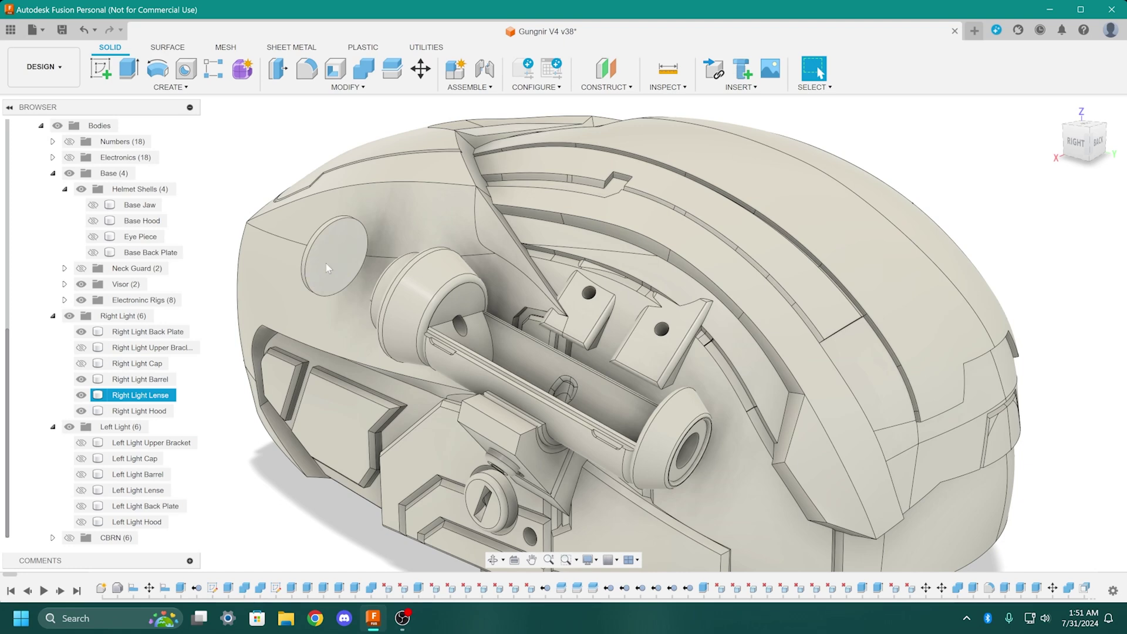
pyautogui.click(317, 267)
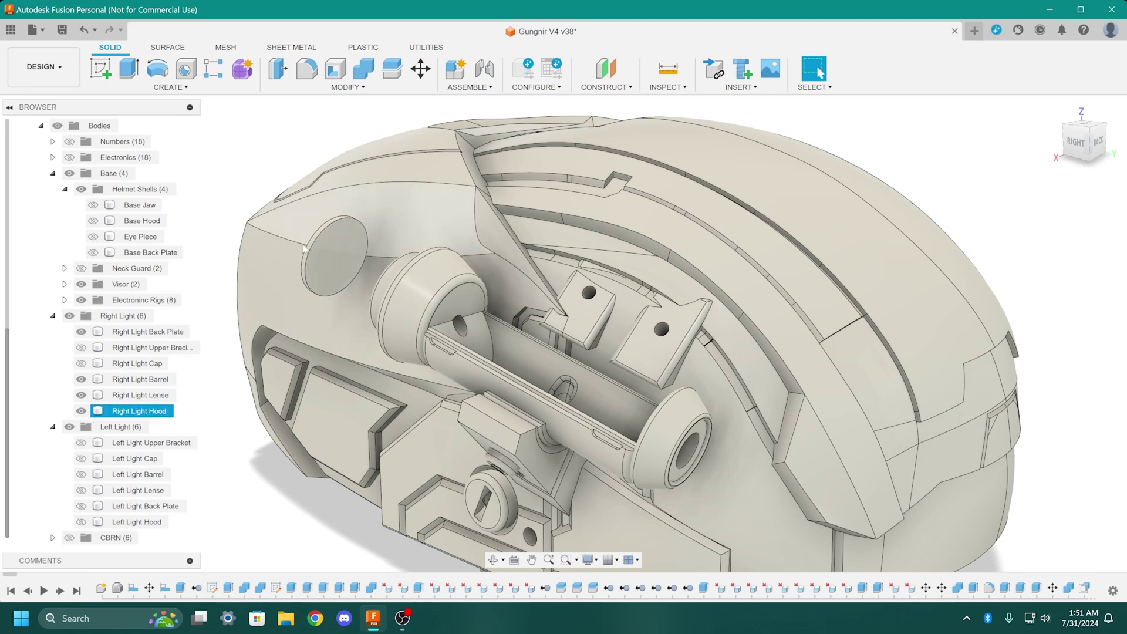
pyautogui.keyDown('shift'); pyautogui.moveTo(332, 229); pyautogui.dragTo(490, 270, button='middle'); pyautogui.keyUp('shift')
pyautogui.click(535, 361)
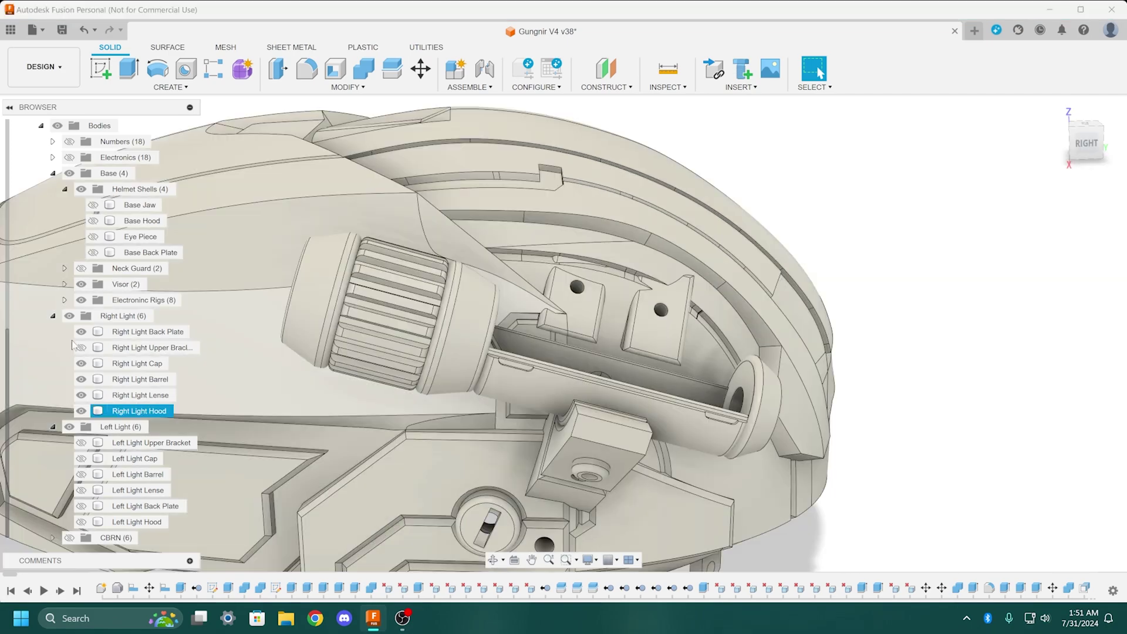
# Show the Right Light Upper Bracket over the barrel and view the assembled light from the back and front
pyautogui.click(117, 332)
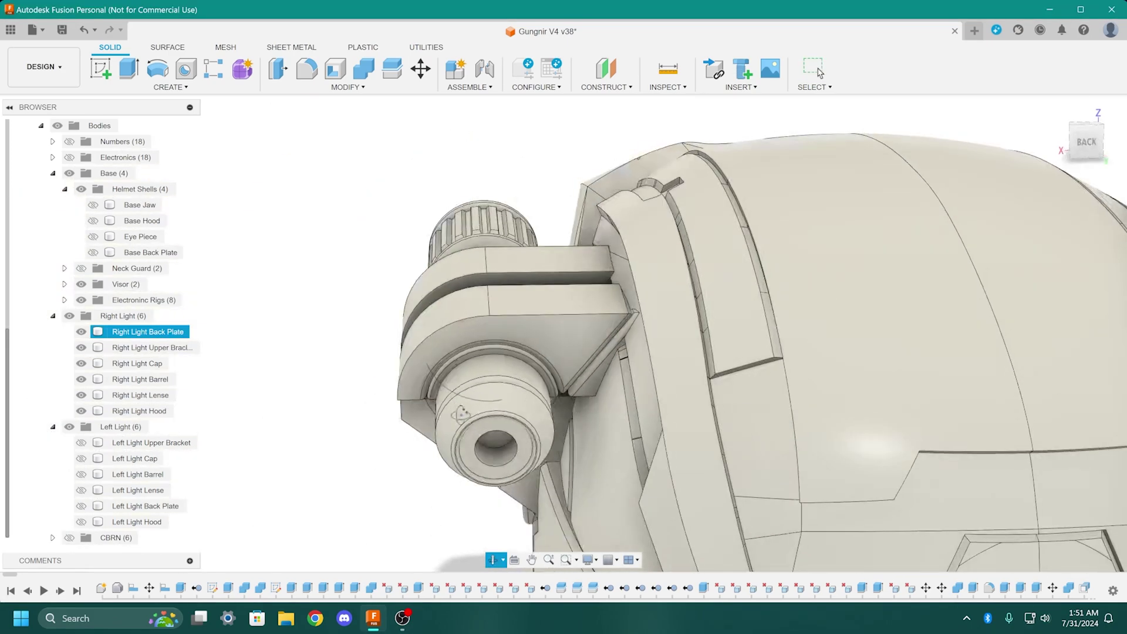
pyautogui.keyDown('shift'); pyautogui.moveTo(460, 414); pyautogui.dragTo(652, 377, button='middle'); pyautogui.keyUp('shift')
pyautogui.click(677, 414)
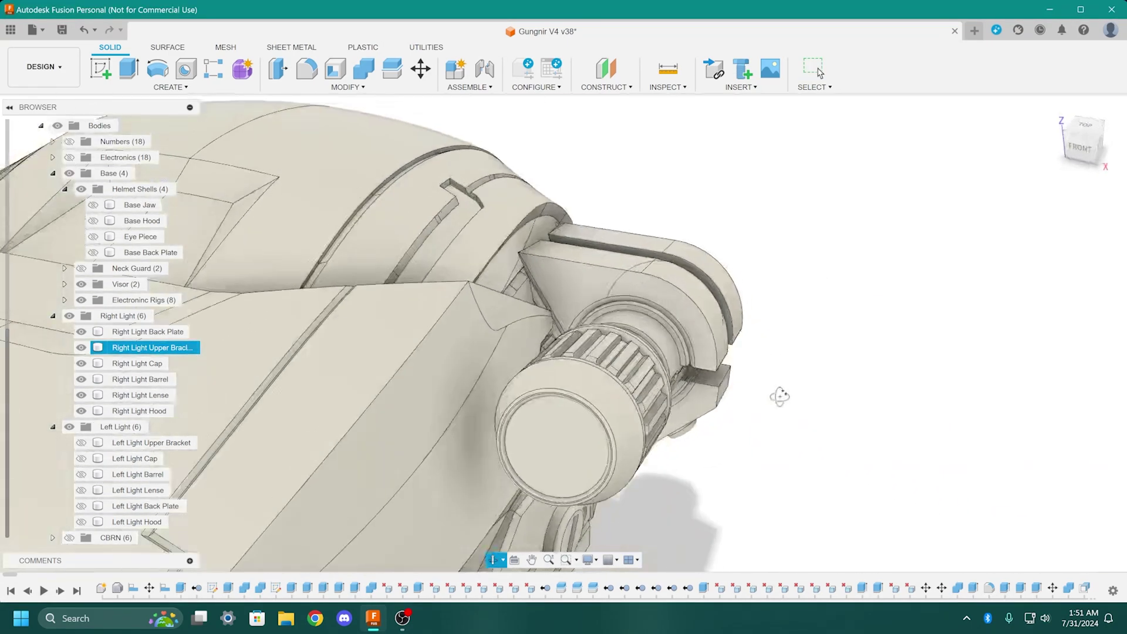
pyautogui.press('Escape')
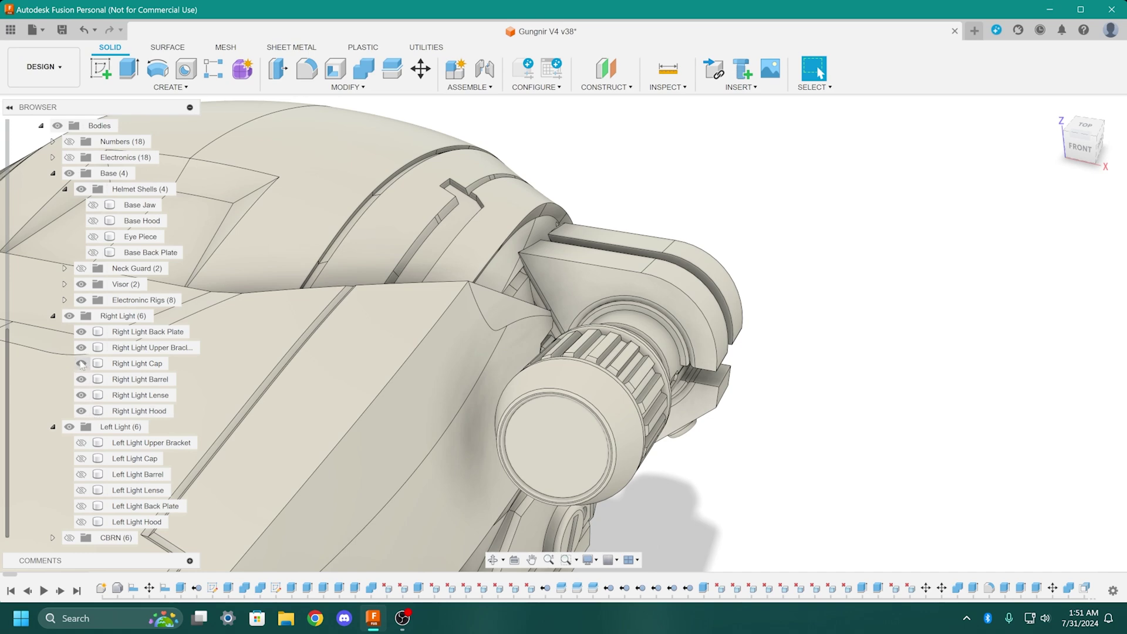
# Hide the Right Light Back Plate and inspect the Upper Bracket's screw holes and the barrel from below
pyautogui.click(139, 411)
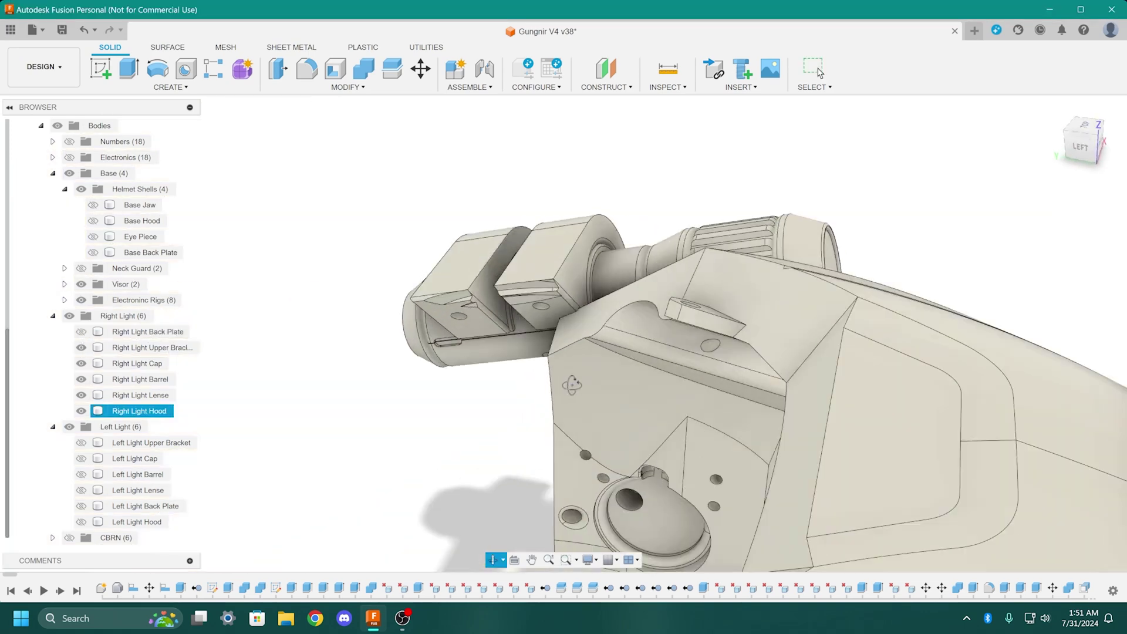
pyautogui.click(152, 347)
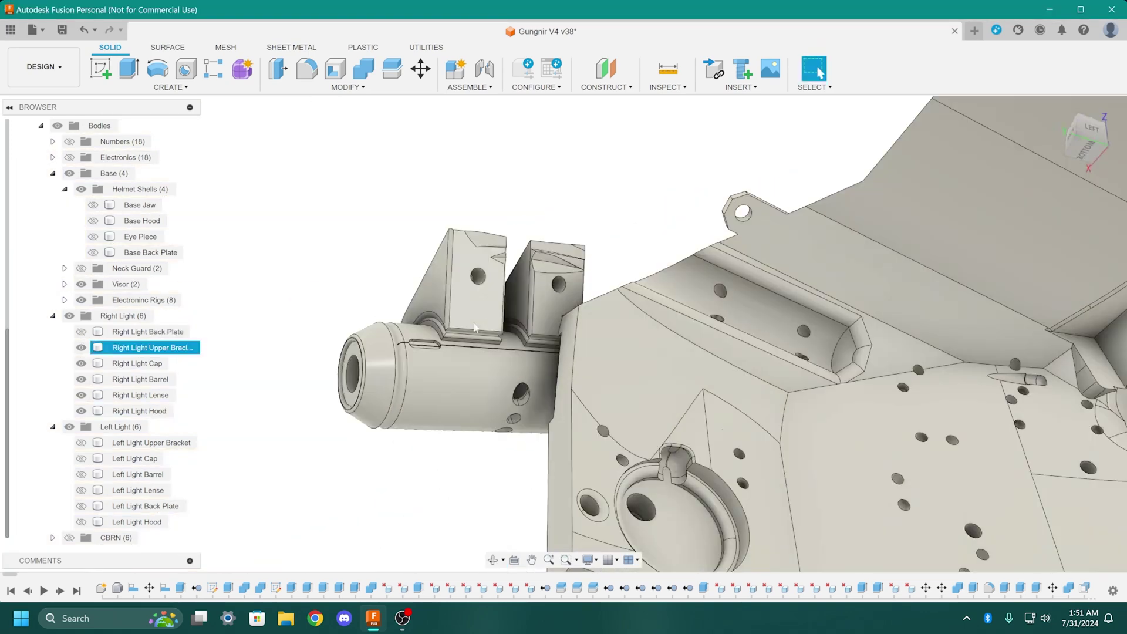
pyautogui.keyDown('shift'); pyautogui.moveTo(590, 270); pyautogui.dragTo(601, 363, button='middle'); pyautogui.keyUp('shift')
pyautogui.keyDown('shift'); pyautogui.moveTo(535, 401); pyautogui.dragTo(586, 308, button='middle'); pyautogui.keyUp('shift')
pyautogui.press('Escape')
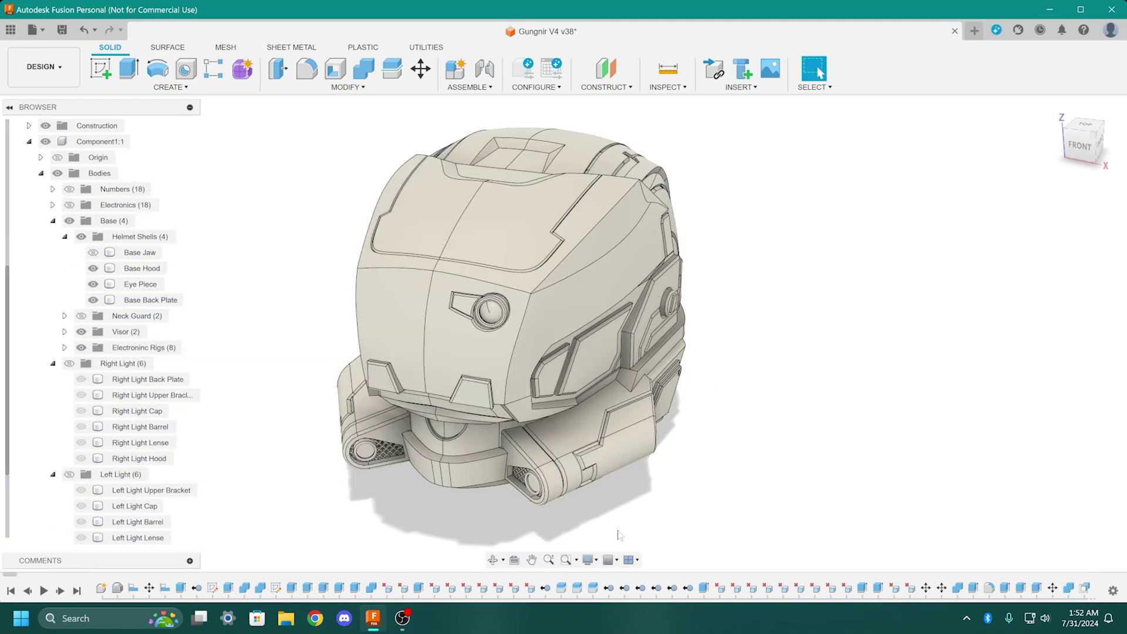
# Examine the front of the assembled helmet with the CBRN parts fitted, turning it from one side to the other
pyautogui.keyDown('shift'); pyautogui.moveTo(627, 526); pyautogui.dragTo(704, 431, button='middle'); pyautogui.keyUp('shift')
pyautogui.scroll(3, 689, 415)
pyautogui.scroll(-3, 685, 404)
pyautogui.scroll(-3, 693, 426)
pyautogui.scroll(2, 155, 287)
pyautogui.scroll(-2, 153, 286)
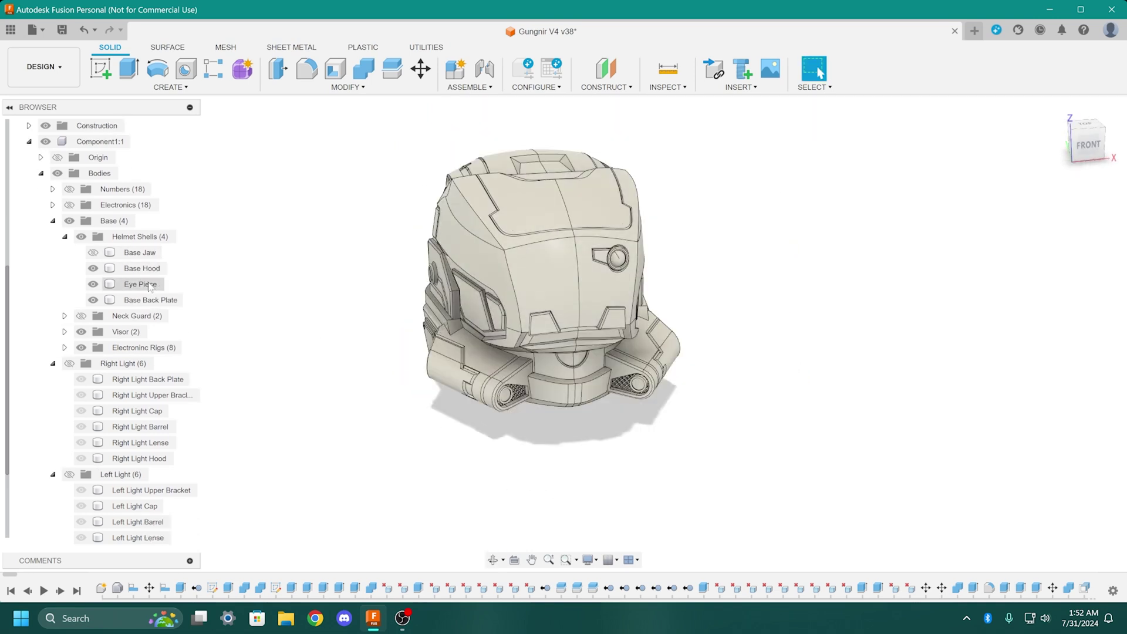
# Expand the CBRN folder and inspect its parts around the front of the helmet
pyautogui.scroll(-3, 42, 483)
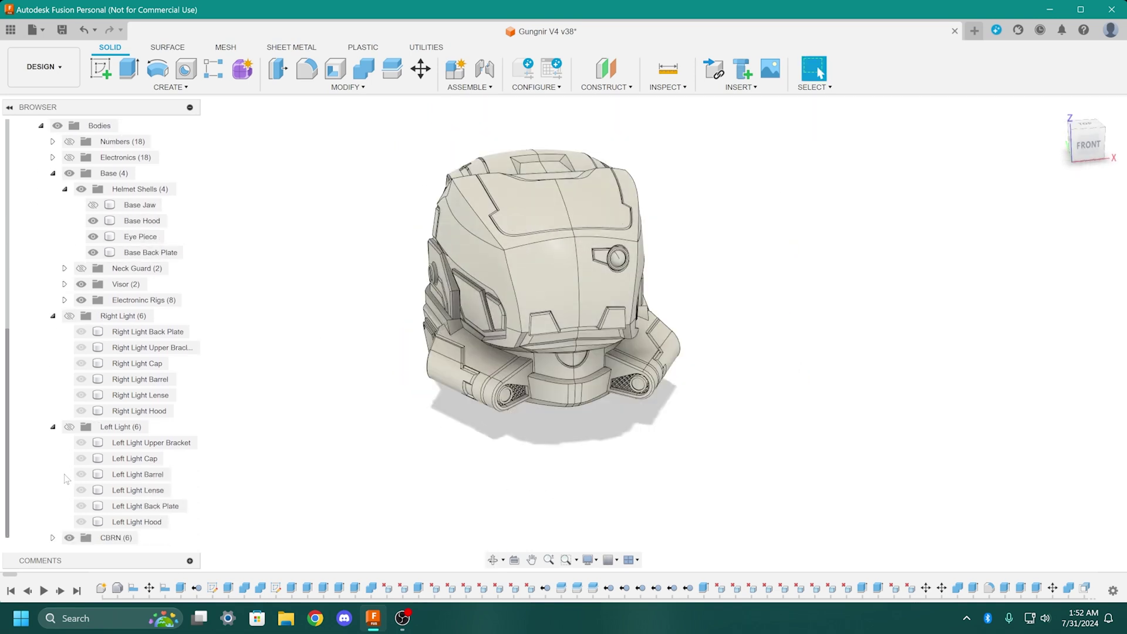
pyautogui.scroll(4, 66, 478)
pyautogui.click(596, 210)
pyautogui.scroll(-4, 152, 460)
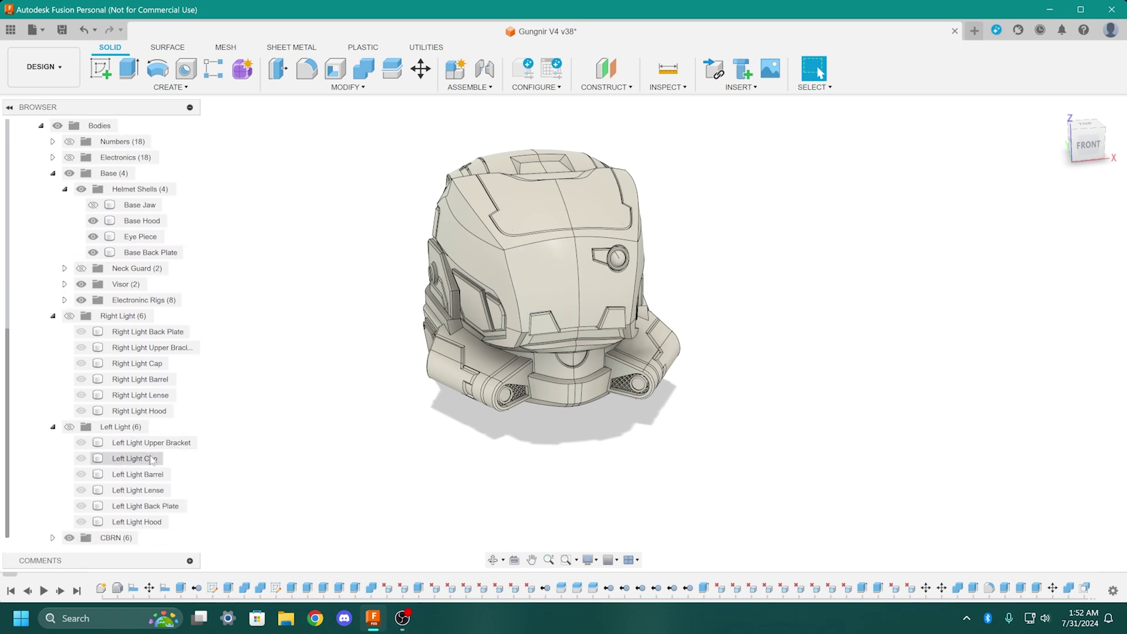
pyautogui.click(52, 538)
pyautogui.scroll(4, 556, 374)
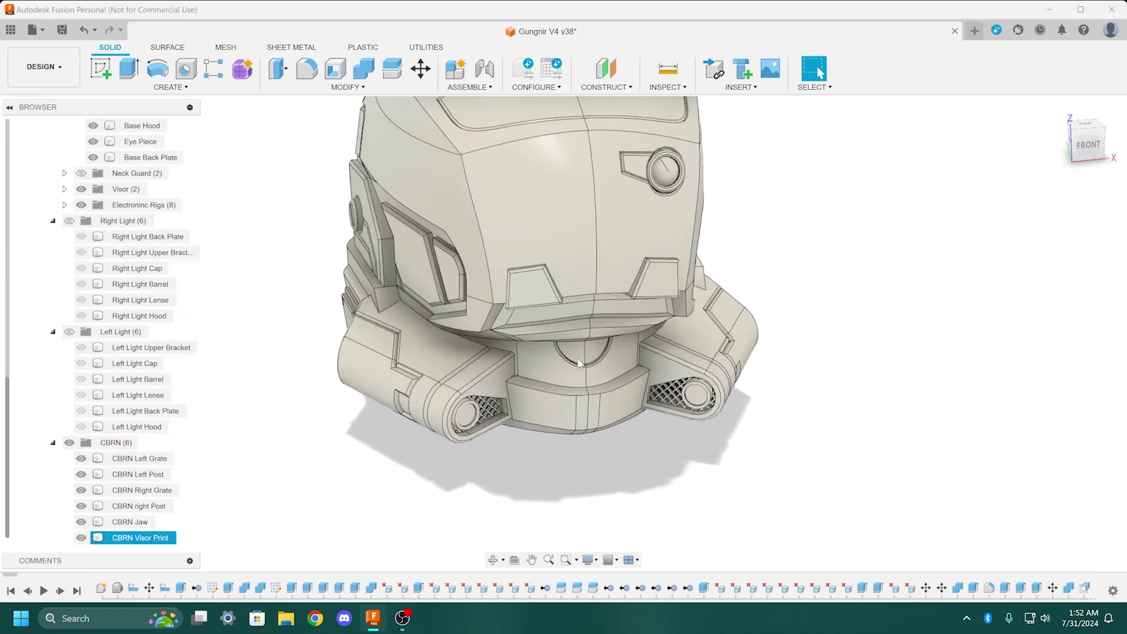
pyautogui.scroll(-4, 505, 405)
pyautogui.keyDown('shift'); pyautogui.moveTo(551, 367); pyautogui.dragTo(528, 384, button='middle'); pyautogui.keyUp('shift')
pyautogui.scroll(3, 53, 248)
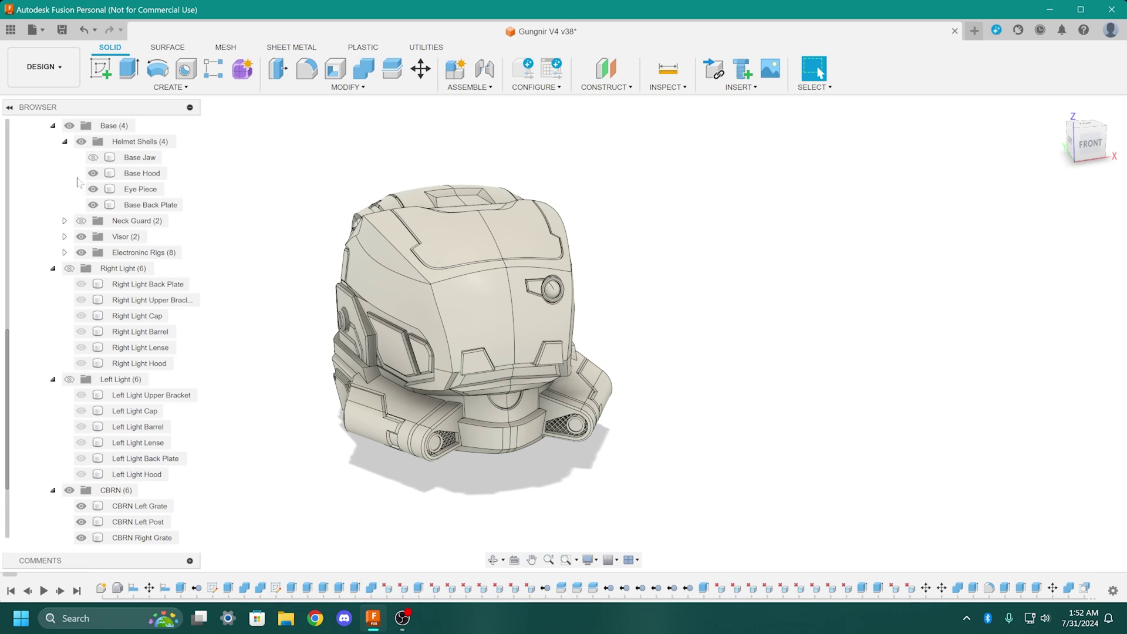
# Hide the Helmet Shells group and view the remaining CBRN assembly from the front left
pyautogui.click(81, 141)
pyautogui.scroll(3, 404, 351)
pyautogui.scroll(-3, 404, 351)
pyautogui.keyDown('shift'); pyautogui.moveTo(405, 351); pyautogui.dragTo(424, 374, button='middle'); pyautogui.keyUp('shift')
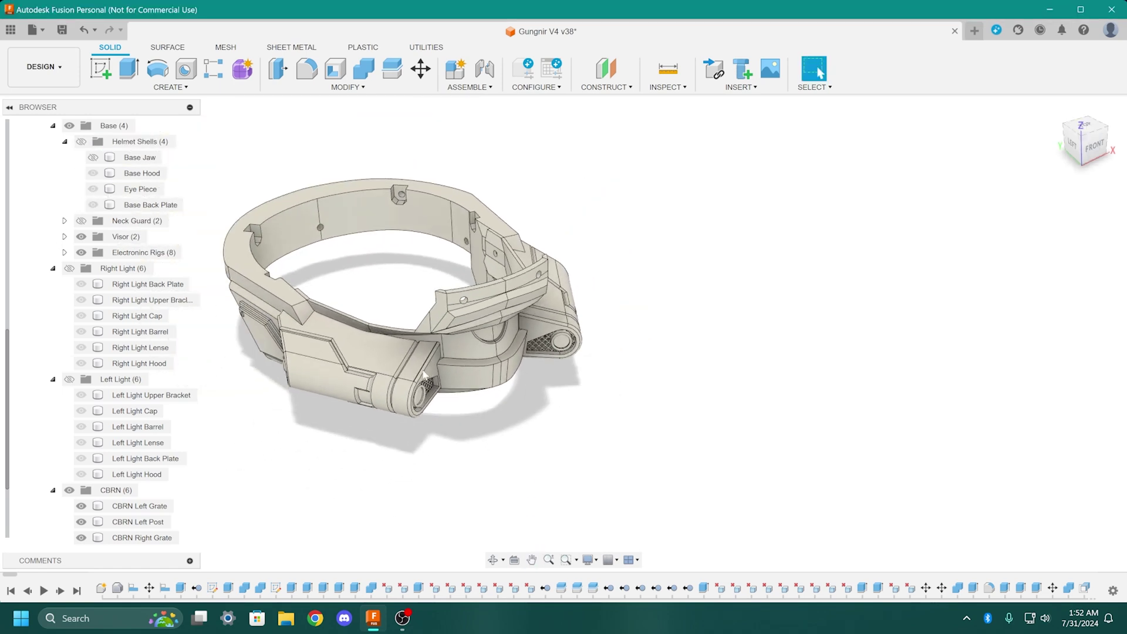
# Isolate the CBRN Jaw by hiding the left and right CBRN grates, both posts and the CBRN Visor Print
pyautogui.scroll(-3, 144, 495)
pyautogui.click(81, 459)
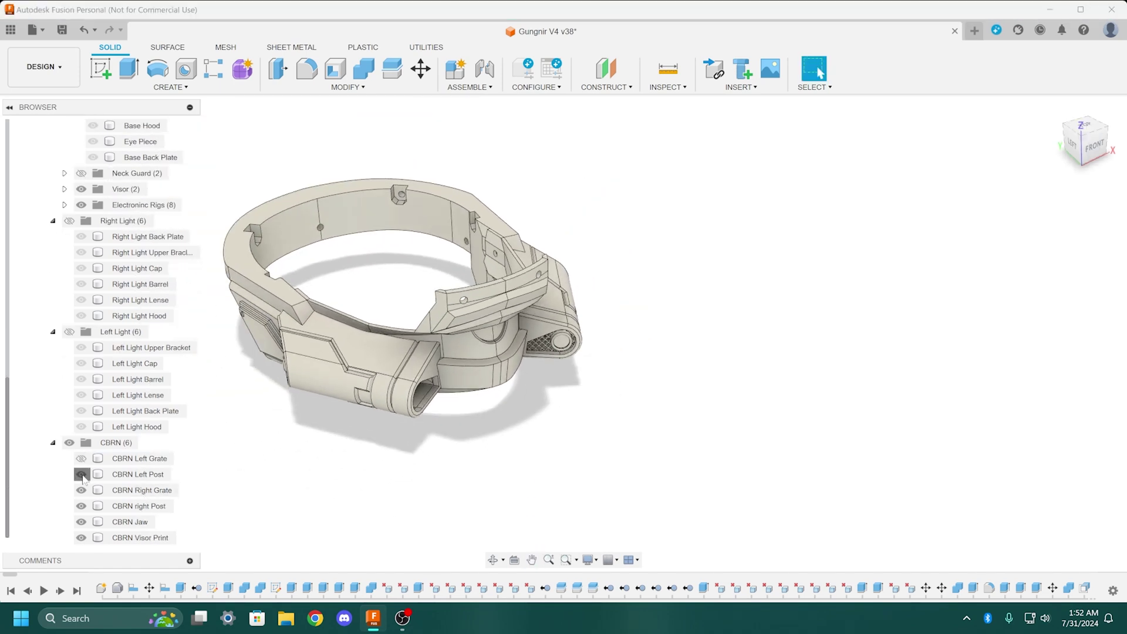
pyautogui.click(81, 522)
pyautogui.click(81, 538)
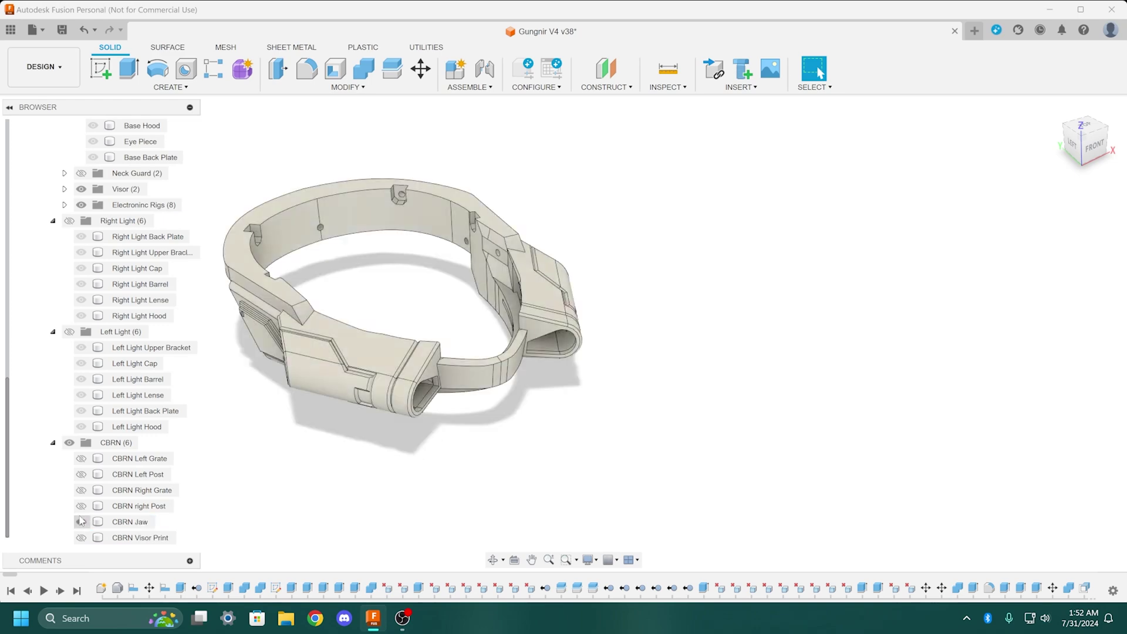
# Inspect the CBRN Jaw's side housings, inner slots and screw holes from the back, above and the side
pyautogui.keyDown('shift'); pyautogui.moveTo(551, 390); pyautogui.dragTo(455, 311, button='middle'); pyautogui.keyUp('shift')
pyautogui.scroll(5, 517, 334)
pyautogui.moveTo(674, 297); pyautogui.dragTo(541, 254, button='middle')
pyautogui.moveTo(948, 261); pyautogui.dragTo(656, 309, button='middle')
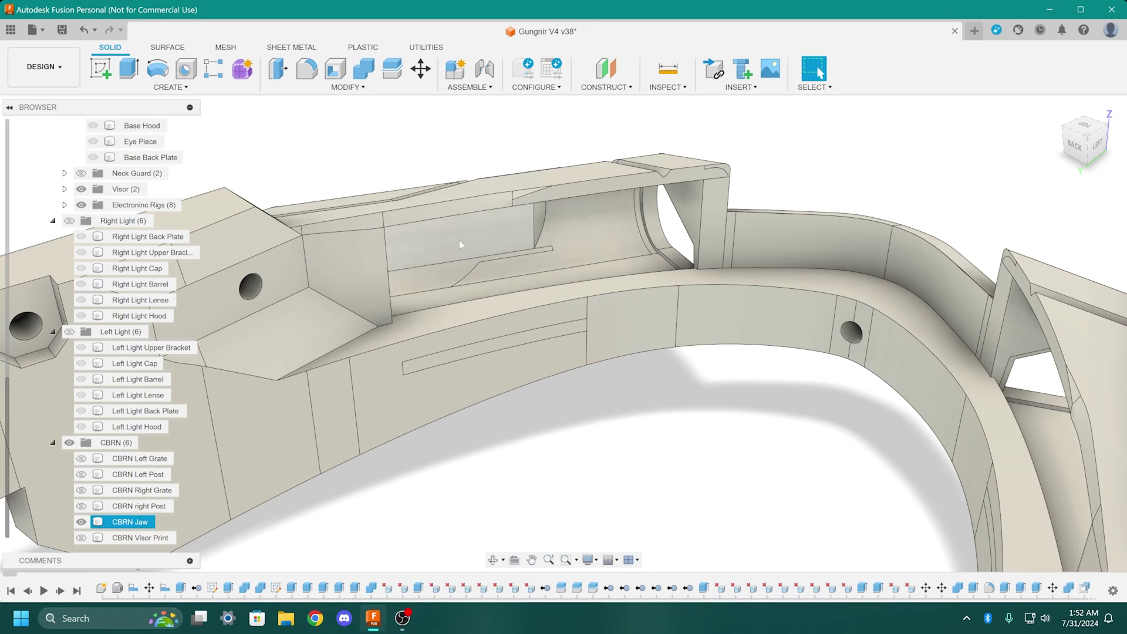
pyautogui.keyDown('shift'); pyautogui.moveTo(459, 241); pyautogui.dragTo(610, 249, button='middle'); pyautogui.keyUp('shift')
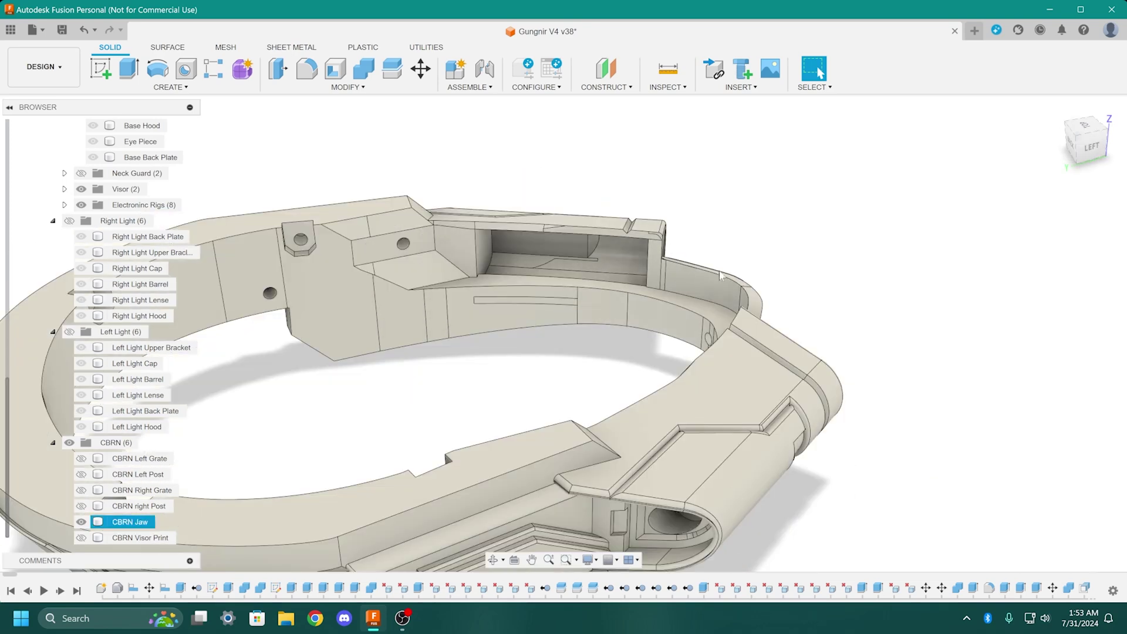
pyautogui.keyDown('shift'); pyautogui.moveTo(721, 274); pyautogui.dragTo(673, 289, button='middle'); pyautogui.keyUp('shift')
pyautogui.keyDown('shift'); pyautogui.moveTo(338, 270); pyautogui.dragTo(502, 352, button='middle'); pyautogui.keyUp('shift')
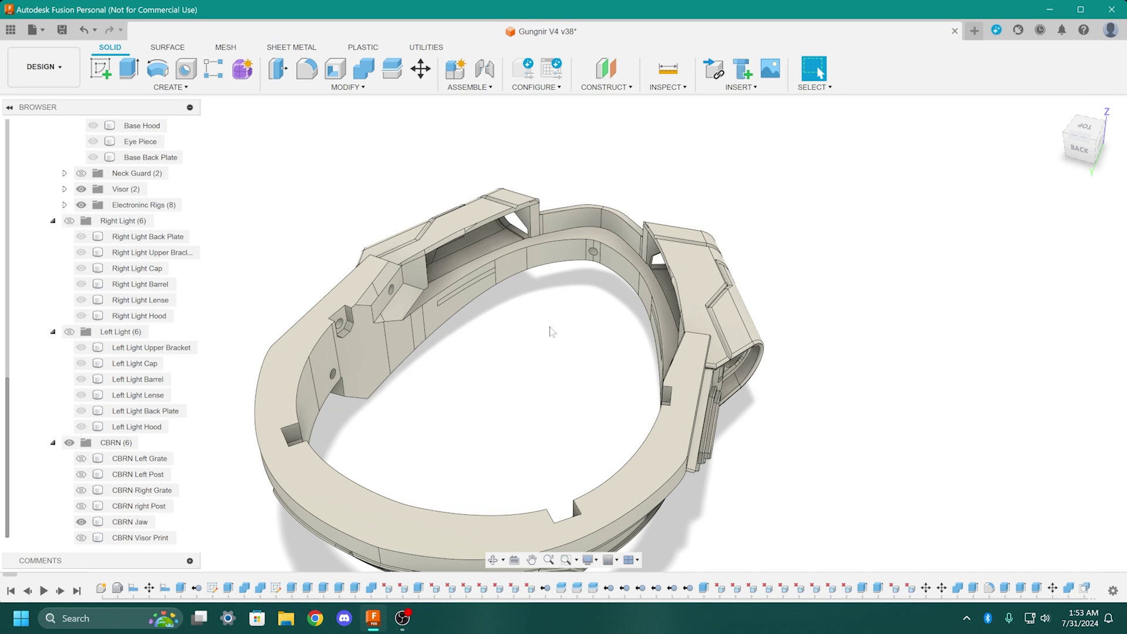
pyautogui.keyDown('shift'); pyautogui.moveTo(543, 272); pyautogui.dragTo(562, 304, button='middle'); pyautogui.keyUp('shift')
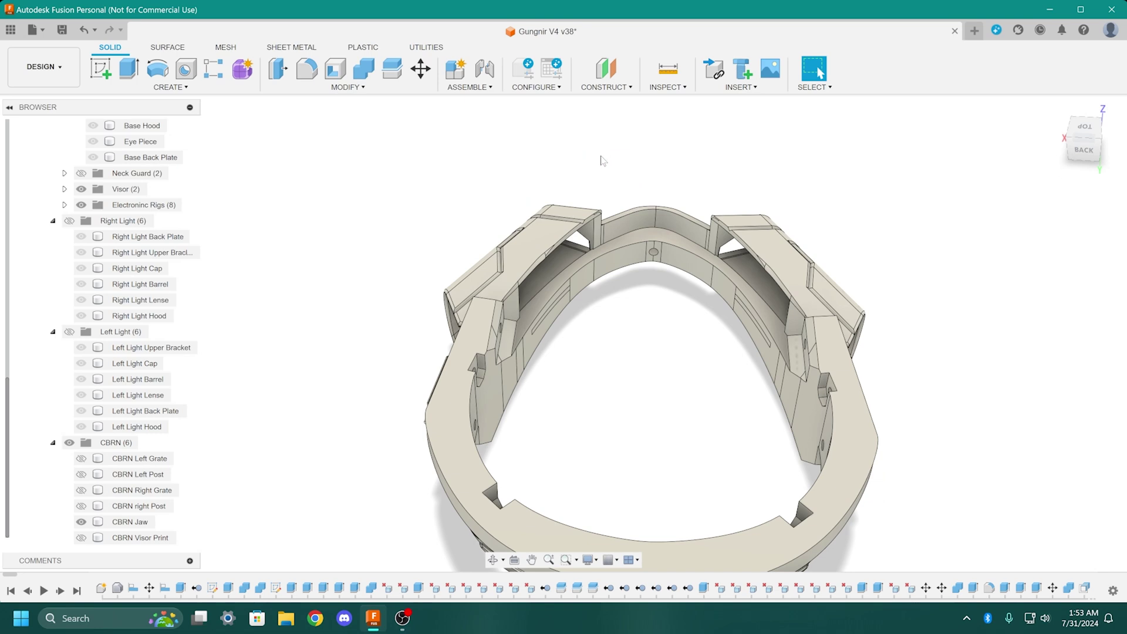
pyautogui.keyDown('shift'); pyautogui.moveTo(738, 234); pyautogui.dragTo(641, 457, button='middle'); pyautogui.keyUp('shift')
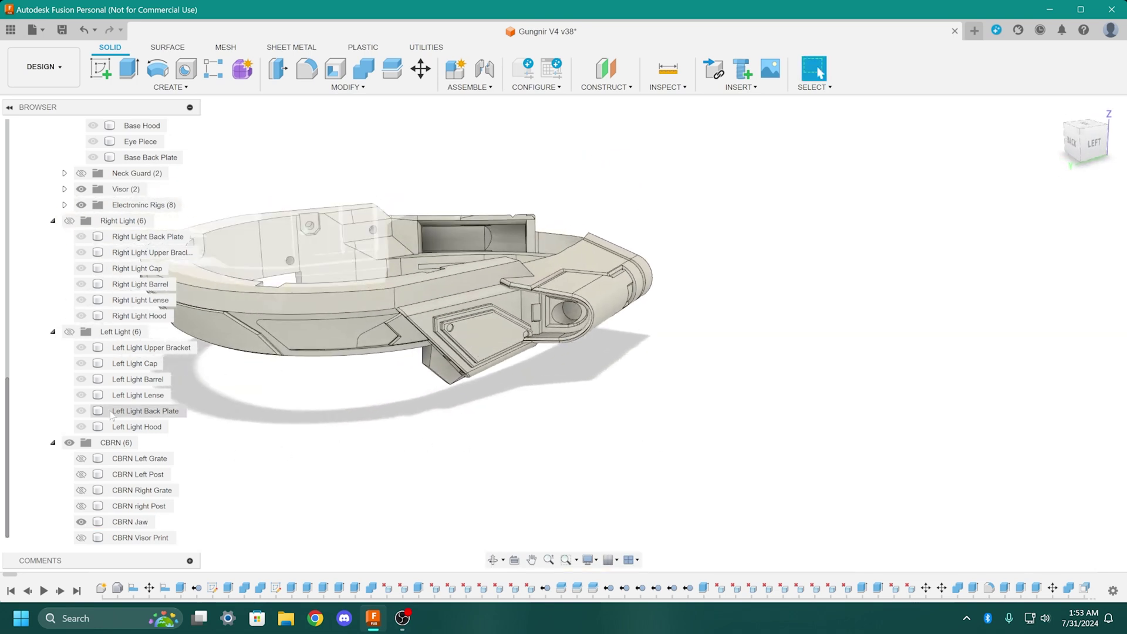
# Show the CBRN Left Post and CBRN right Post and view them inside the jaw housings from the side and front
pyautogui.scroll(1, 109, 506)
pyautogui.click(81, 490)
pyautogui.scroll(-1, 82, 505)
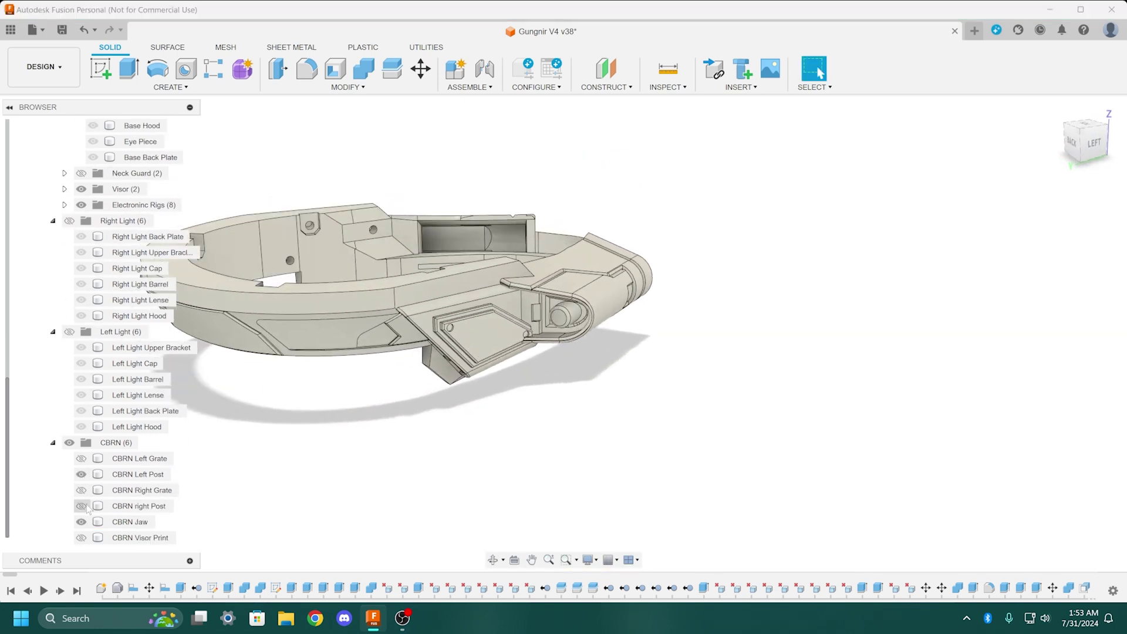
pyautogui.scroll(5, 708, 369)
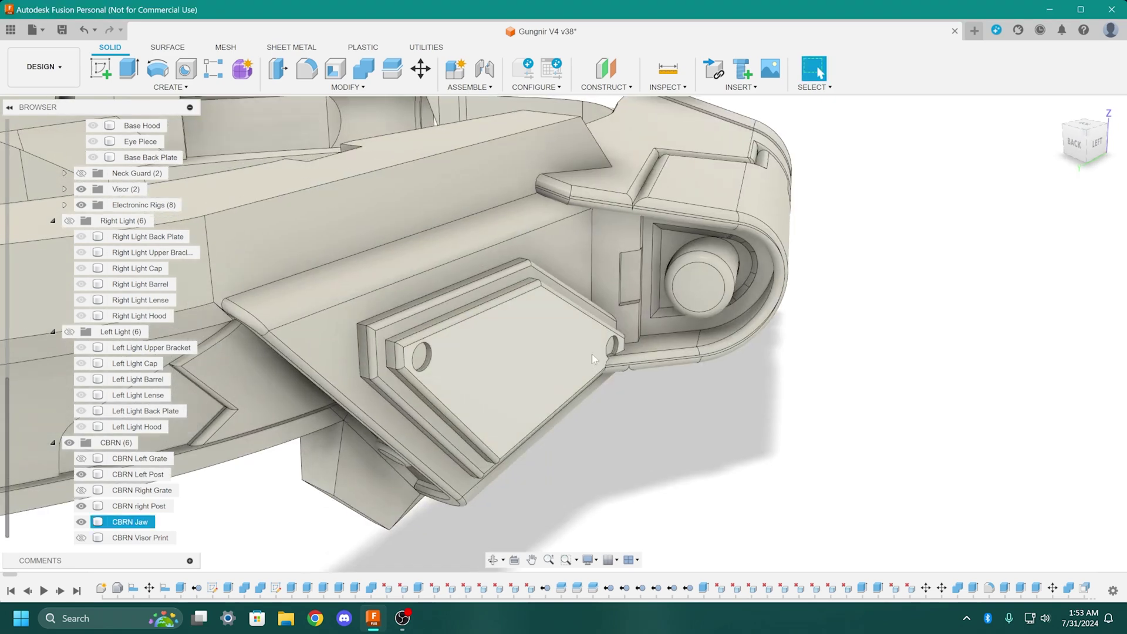
pyautogui.scroll(-5, 642, 374)
pyautogui.keyDown('shift'); pyautogui.moveTo(640, 372); pyautogui.dragTo(730, 377, button='middle'); pyautogui.keyUp('shift')
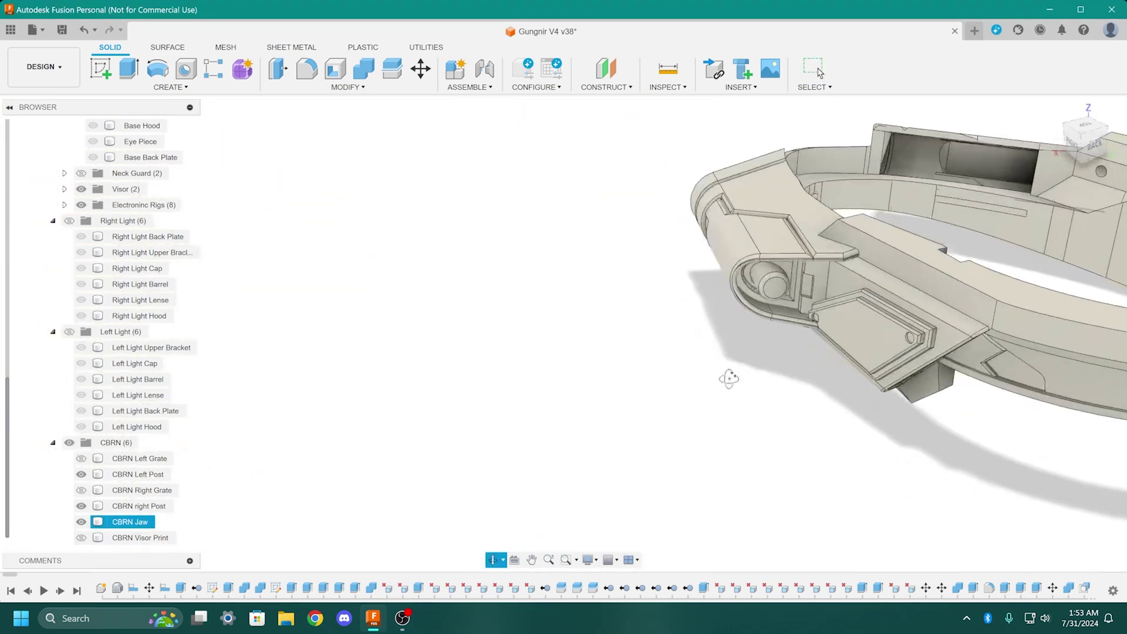
pyautogui.scroll(5, 761, 249)
pyautogui.keyDown('shift'); pyautogui.moveTo(541, 437); pyautogui.dragTo(587, 384, button='middle'); pyautogui.keyUp('shift')
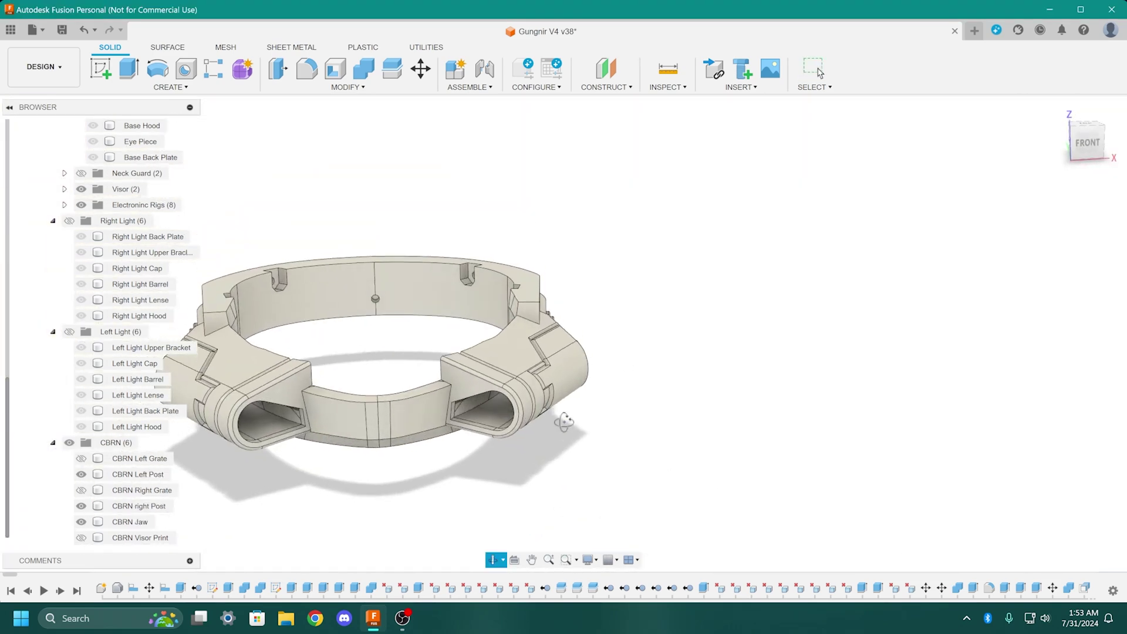
pyautogui.moveTo(591, 380); pyautogui.dragTo(727, 313, button='middle')
pyautogui.scroll(3, 727, 313)
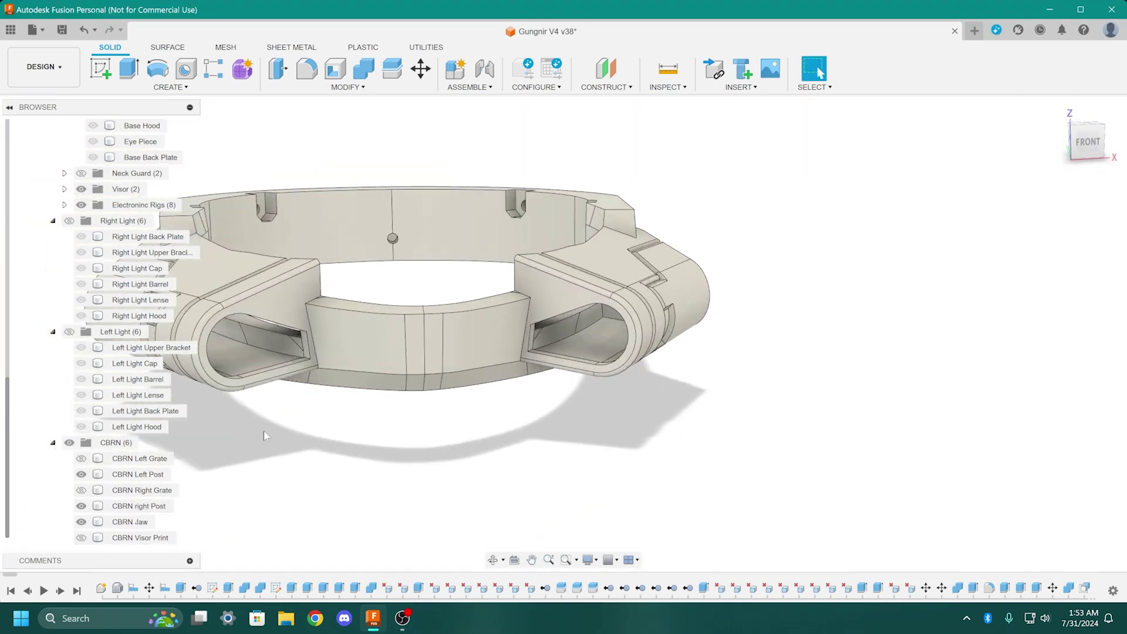
# Show the CBRN Left Grate and CBRN Right Grate and view them in the jaw openings from the front and side
pyautogui.click(81, 458)
pyautogui.click(81, 491)
pyautogui.moveTo(691, 439); pyautogui.dragTo(880, 463, button='middle')
pyautogui.keyDown('shift'); pyautogui.moveTo(450, 305); pyautogui.dragTo(489, 308, button='middle'); pyautogui.keyUp('shift')
pyautogui.keyDown('shift'); pyautogui.moveTo(680, 391); pyautogui.dragTo(460, 453, button='middle'); pyautogui.keyUp('shift')
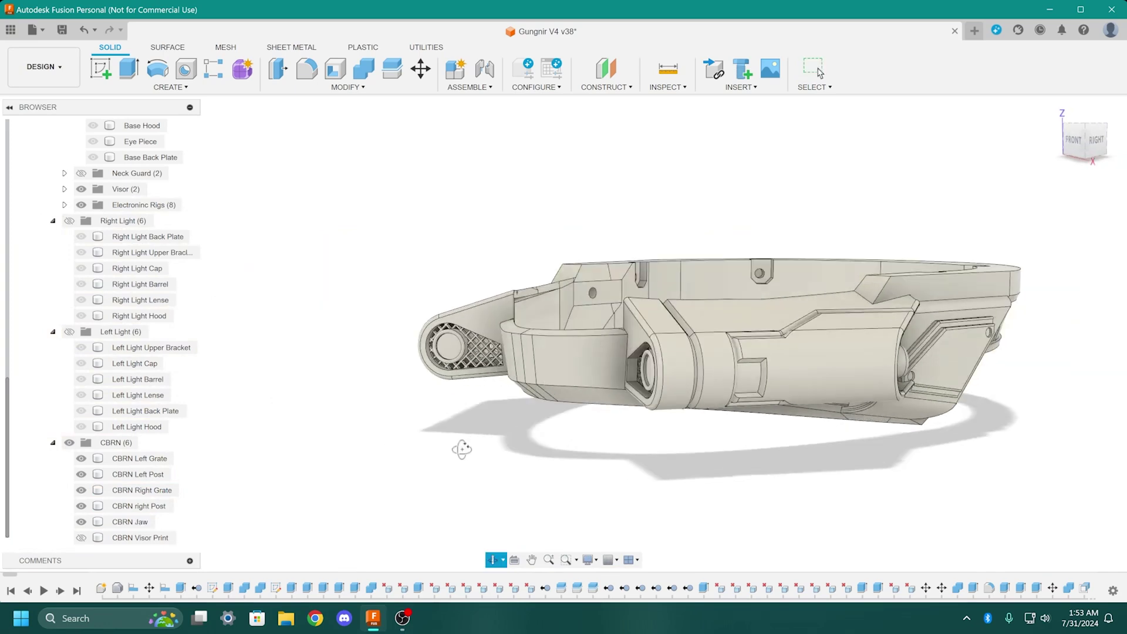
pyautogui.keyDown('shift'); pyautogui.moveTo(471, 315); pyautogui.dragTo(478, 456, button='middle'); pyautogui.keyUp('shift')
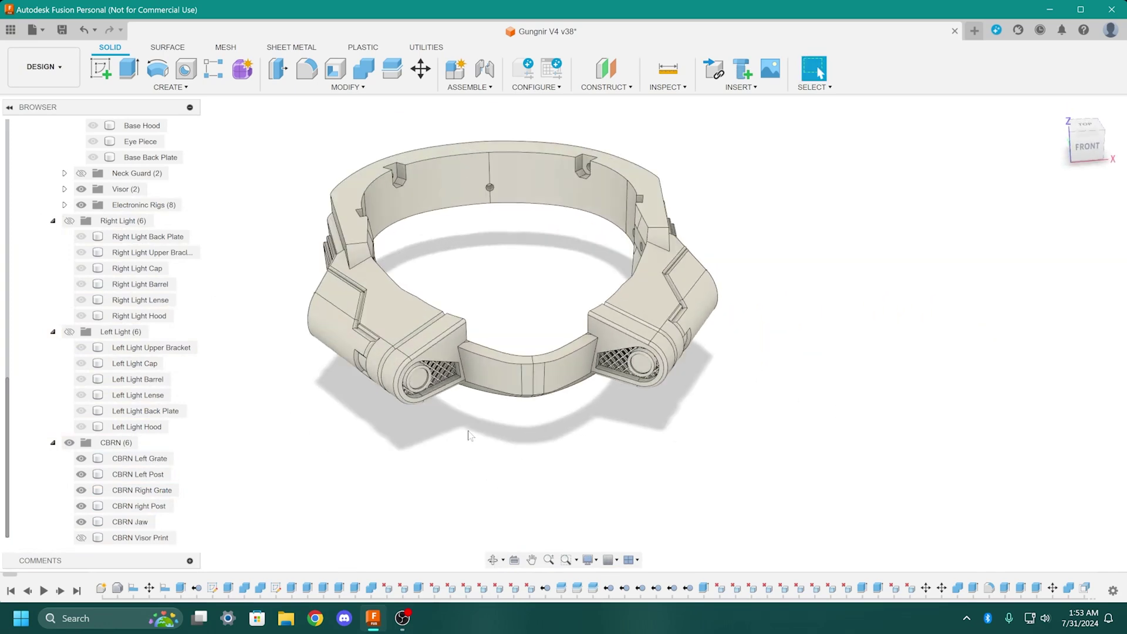
# Show the CBRN Visor Print on the jaw and inspect how it fits from the inside
pyautogui.click(81, 537)
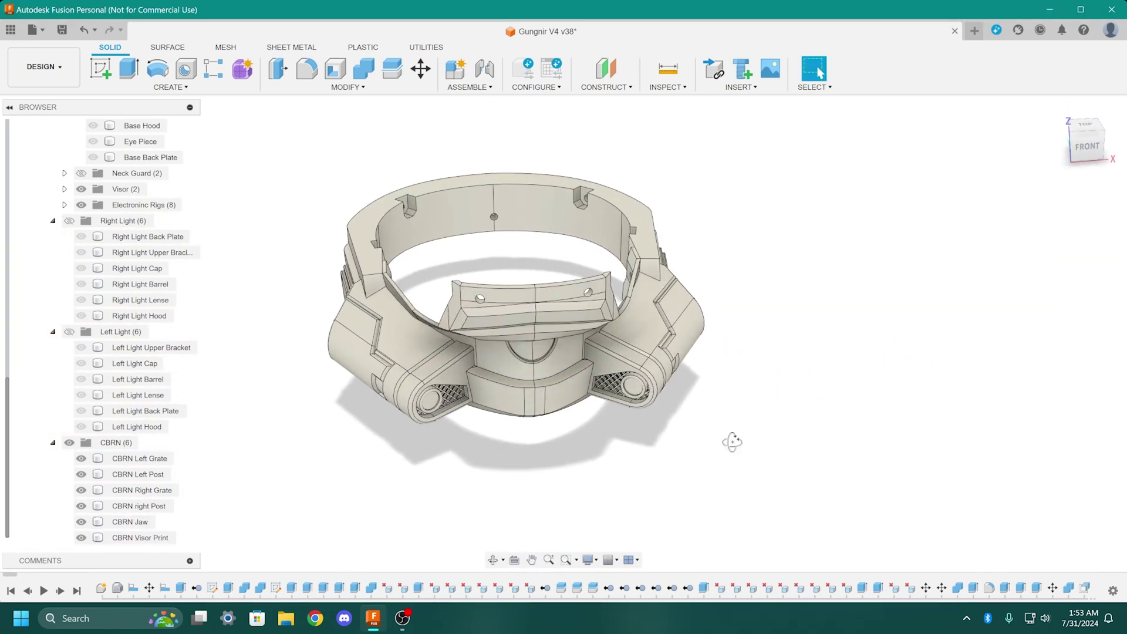
pyautogui.keyDown('shift'); pyautogui.moveTo(729, 440); pyautogui.dragTo(945, 458, button='middle'); pyautogui.keyUp('shift')
pyautogui.scroll(3, 634, 457)
pyautogui.keyDown('shift'); pyautogui.moveTo(634, 458); pyautogui.dragTo(528, 380, button='middle'); pyautogui.keyUp('shift')
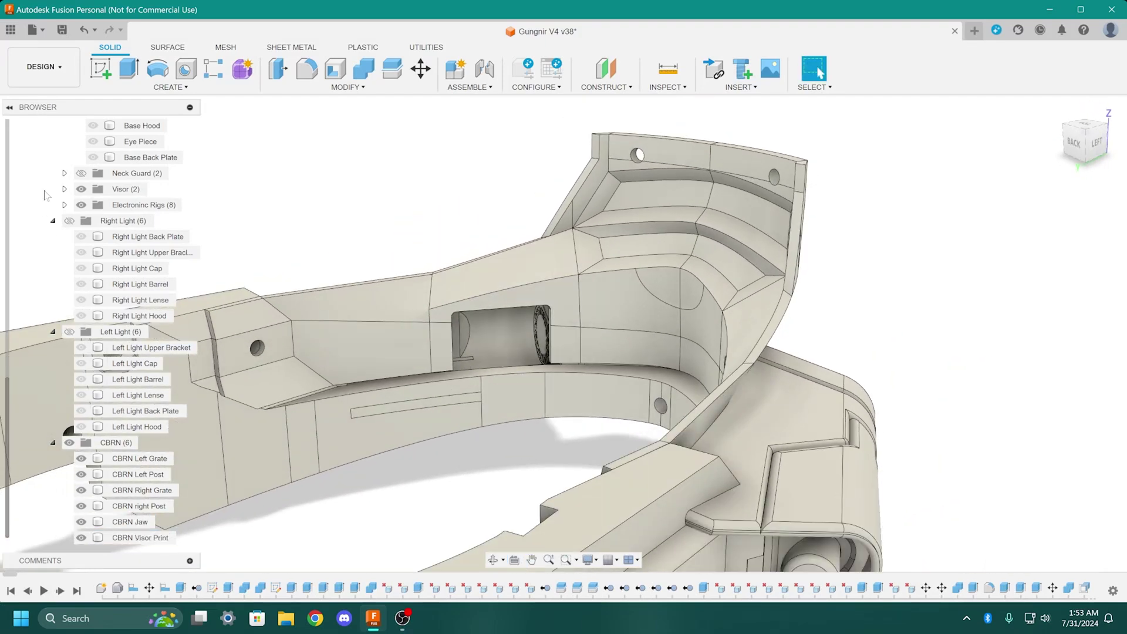
# Show the Jaw Rig from the Electroninc Rigs folder and inspect its fit inside the CBRN Jaw
pyautogui.scroll(3, 67, 235)
pyautogui.click(64, 252)
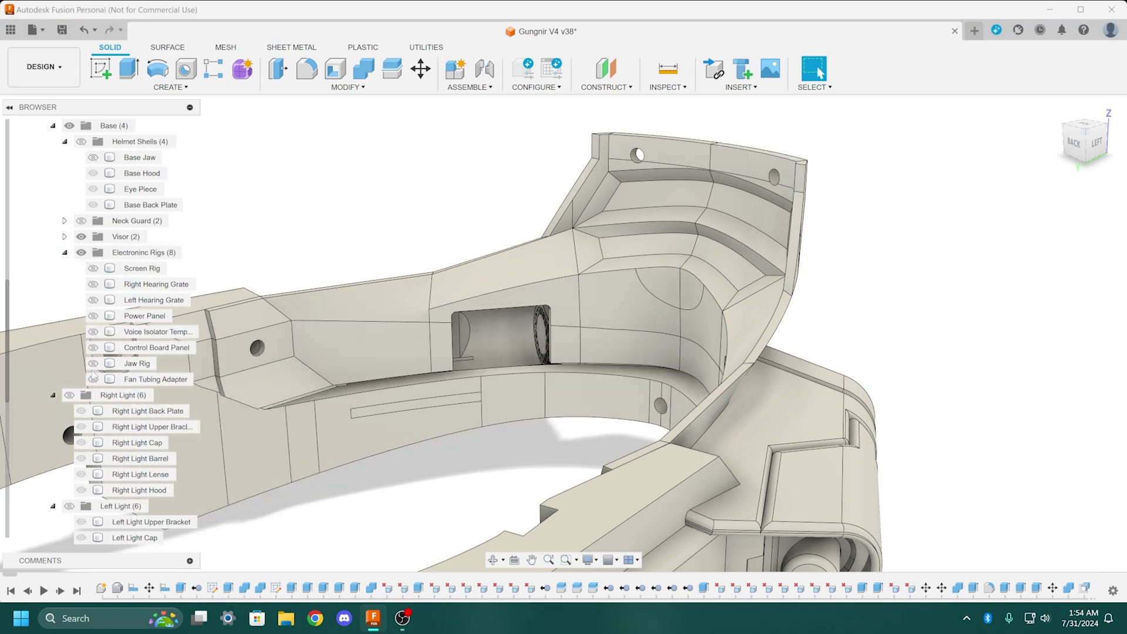
pyautogui.click(93, 363)
pyautogui.scroll(5, 443, 422)
pyautogui.moveTo(443, 422)
pyautogui.keyDown('shift'); pyautogui.mouseDown(button='middle')
pyautogui.moveTo(435, 420)
pyautogui.moveTo(451, 421)
pyautogui.mouseUp(button='middle'); pyautogui.keyUp('shift')
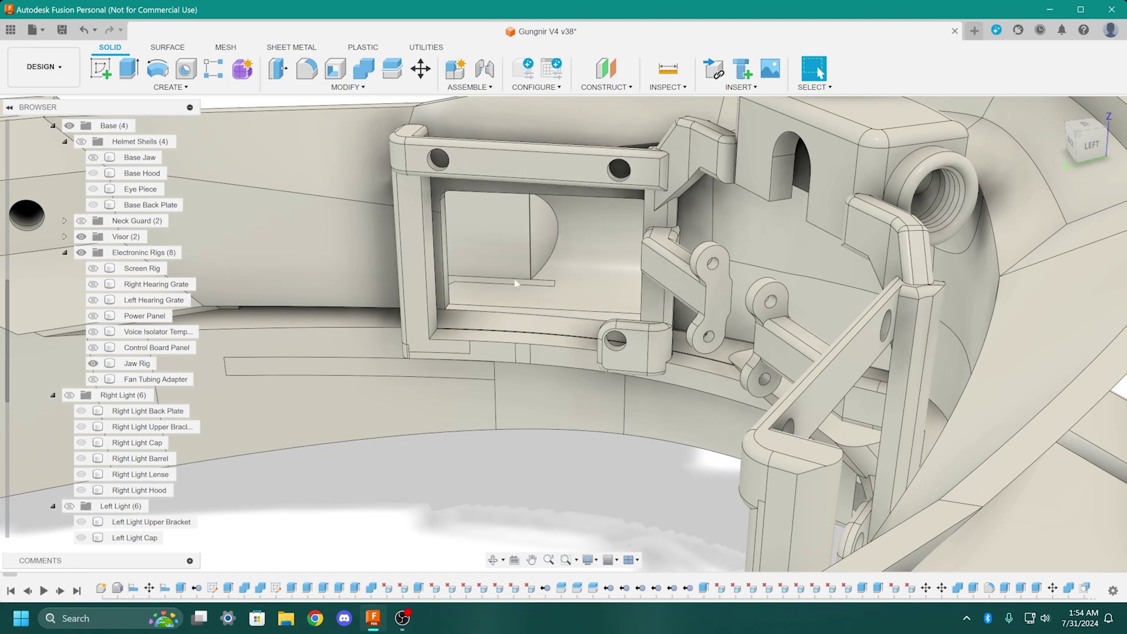
pyautogui.keyDown('shift'); pyautogui.moveTo(514, 284); pyautogui.dragTo(603, 327, button='middle'); pyautogui.keyUp('shift')
pyautogui.scroll(-5, 549, 264)
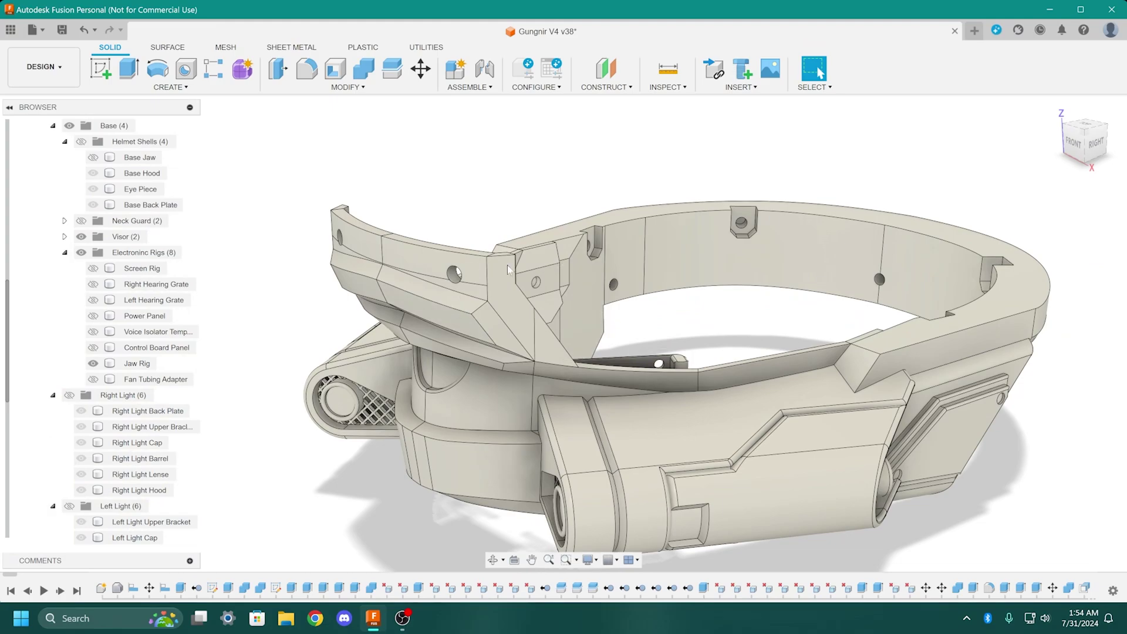
pyautogui.keyDown('shift'); pyautogui.moveTo(508, 269); pyautogui.dragTo(517, 403, button='middle'); pyautogui.keyUp('shift')
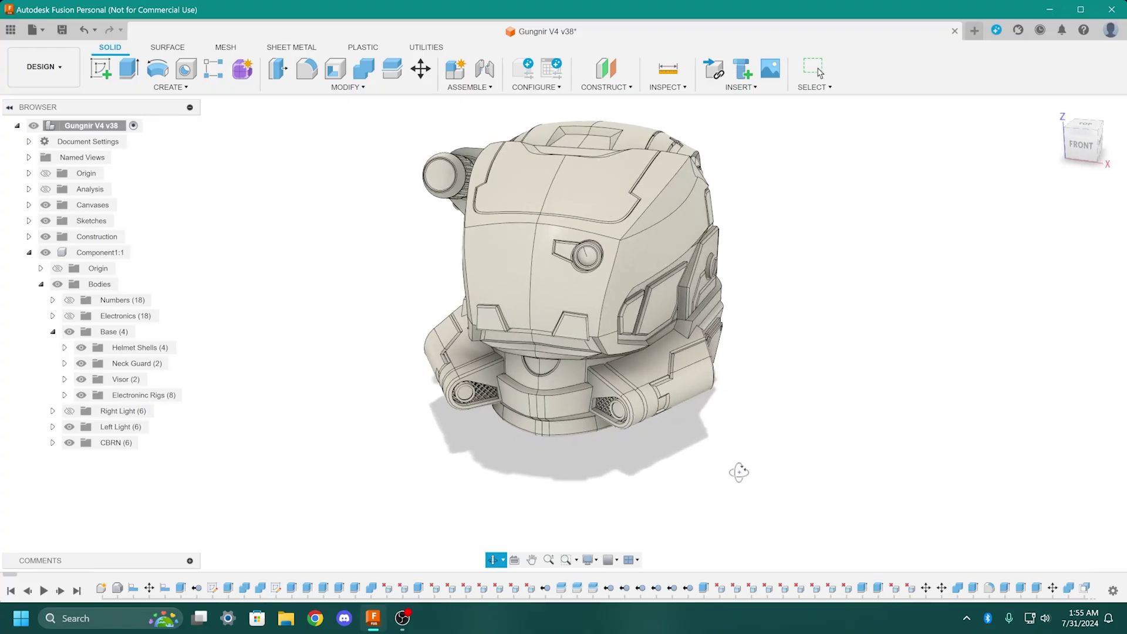
# Examine the complete helmet with the Left Light and CBRN parts shown, from the front, below and the left side
pyautogui.keyDown('shift'); pyautogui.moveTo(738, 470); pyautogui.dragTo(579, 467, button='middle'); pyautogui.keyUp('shift')
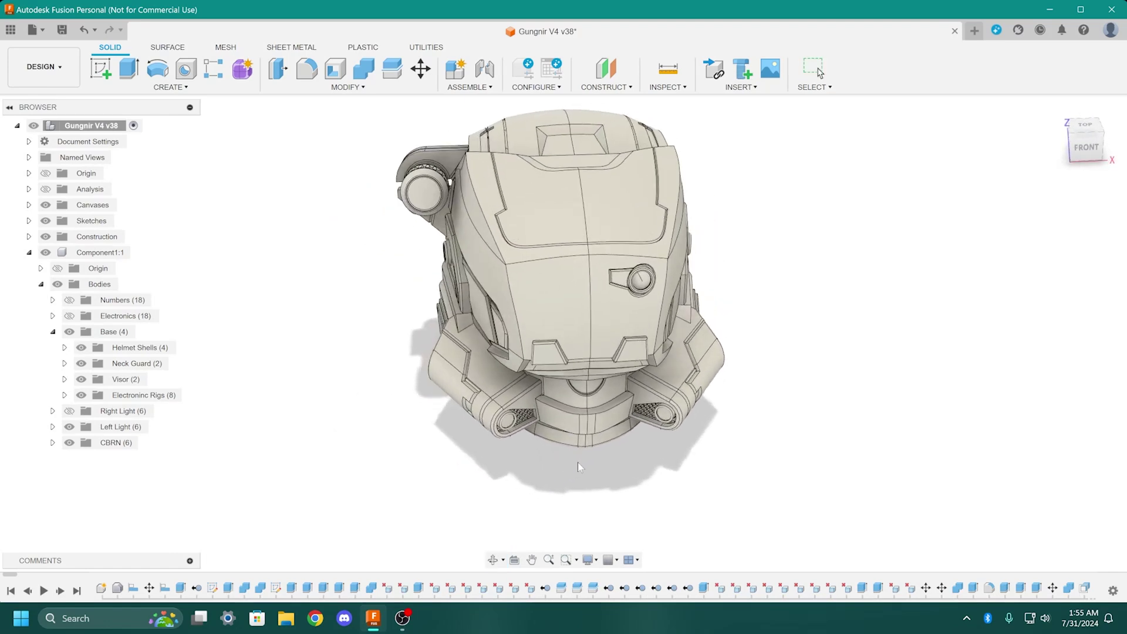
pyautogui.keyDown('shift'); pyautogui.moveTo(573, 530); pyautogui.dragTo(560, 367, button='middle'); pyautogui.keyUp('shift')
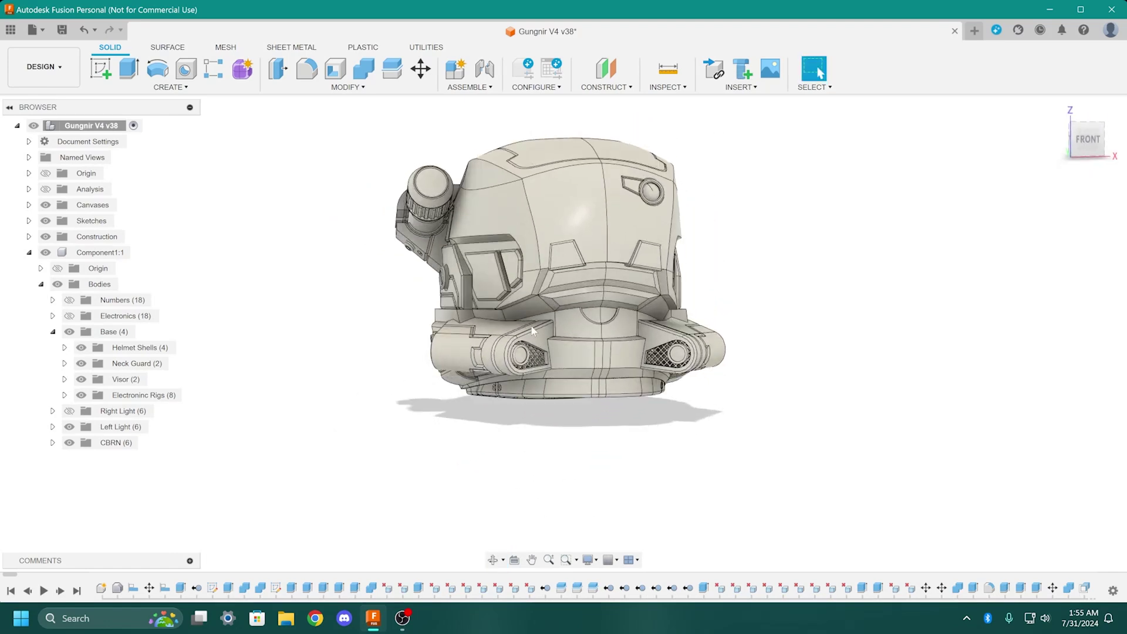
pyautogui.keyDown('shift'); pyautogui.moveTo(532, 330); pyautogui.dragTo(407, 227, button='middle'); pyautogui.keyUp('shift')
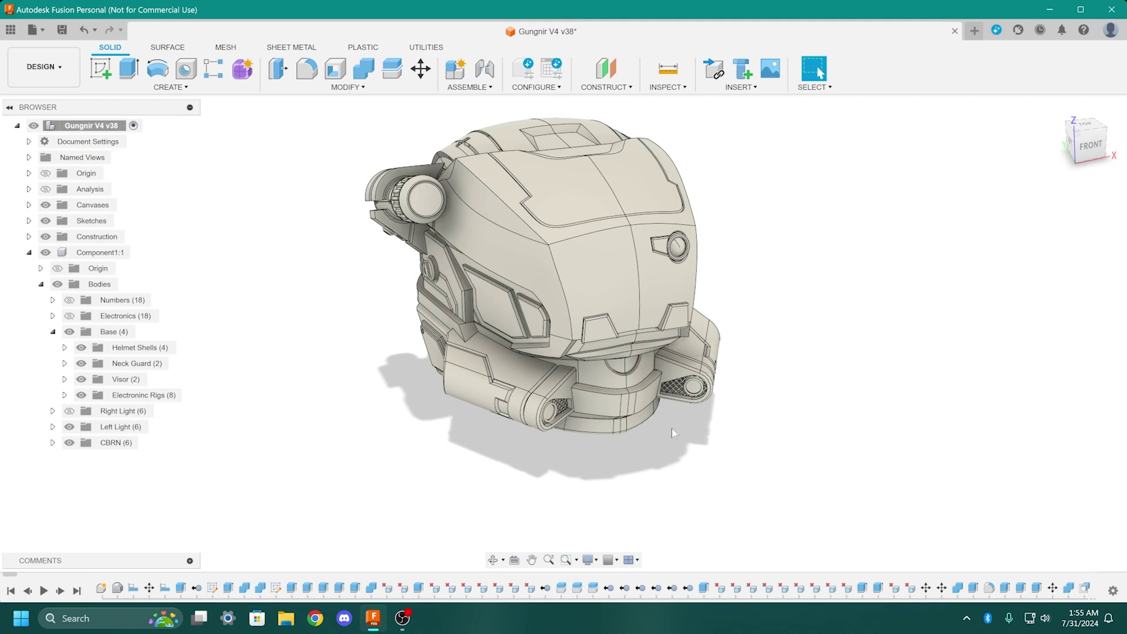
pyautogui.keyDown('shift'); pyautogui.moveTo(673, 434); pyautogui.dragTo(689, 423, button='middle'); pyautogui.keyUp('shift')
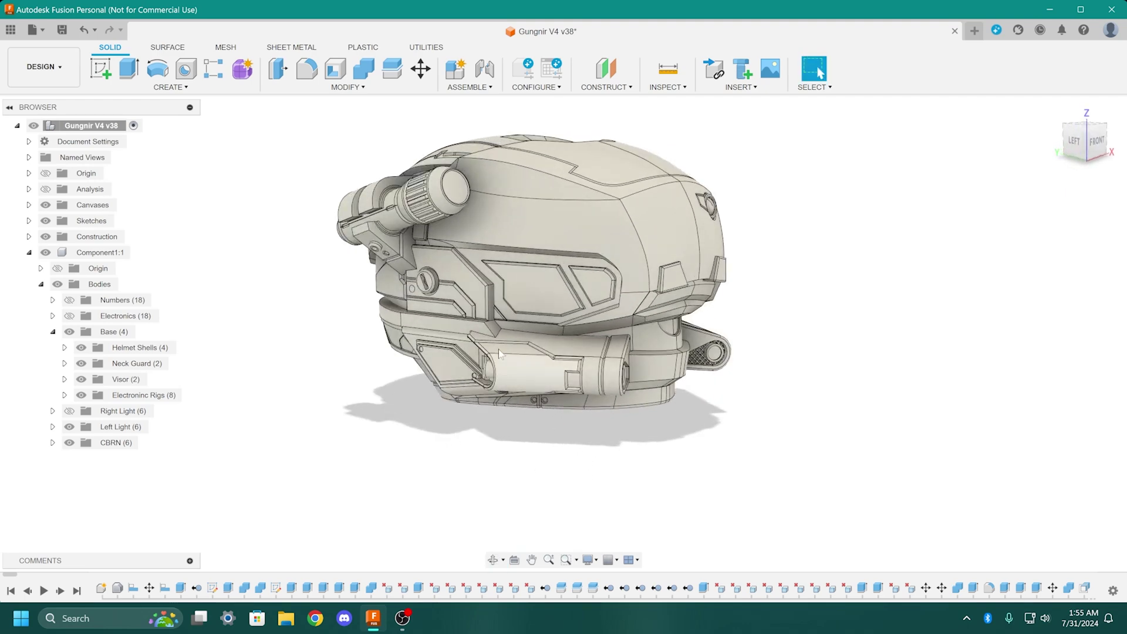
pyautogui.keyDown('shift'); pyautogui.moveTo(616, 499); pyautogui.dragTo(803, 293, button='middle'); pyautogui.keyUp('shift')
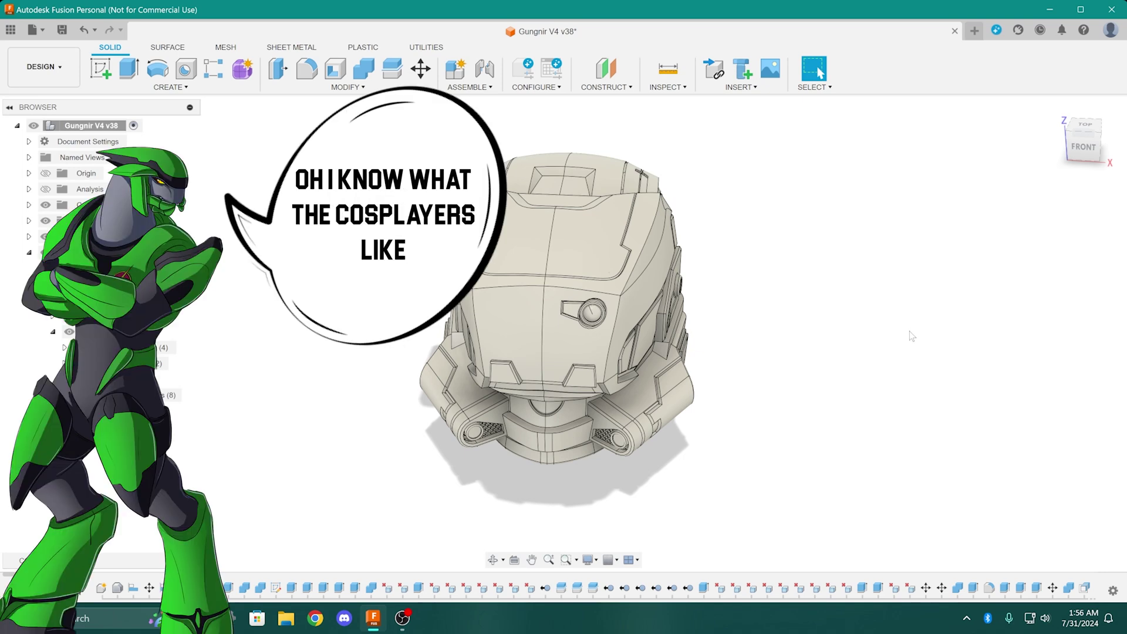
pyautogui.moveTo(912, 335); pyautogui.dragTo(229, 282, button='middle')
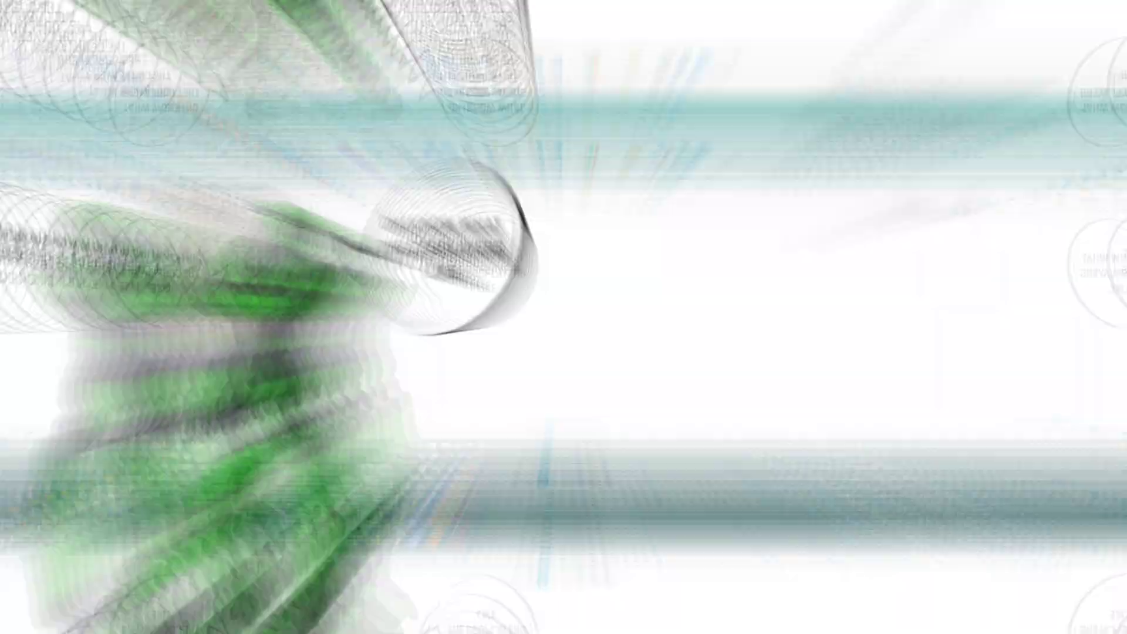